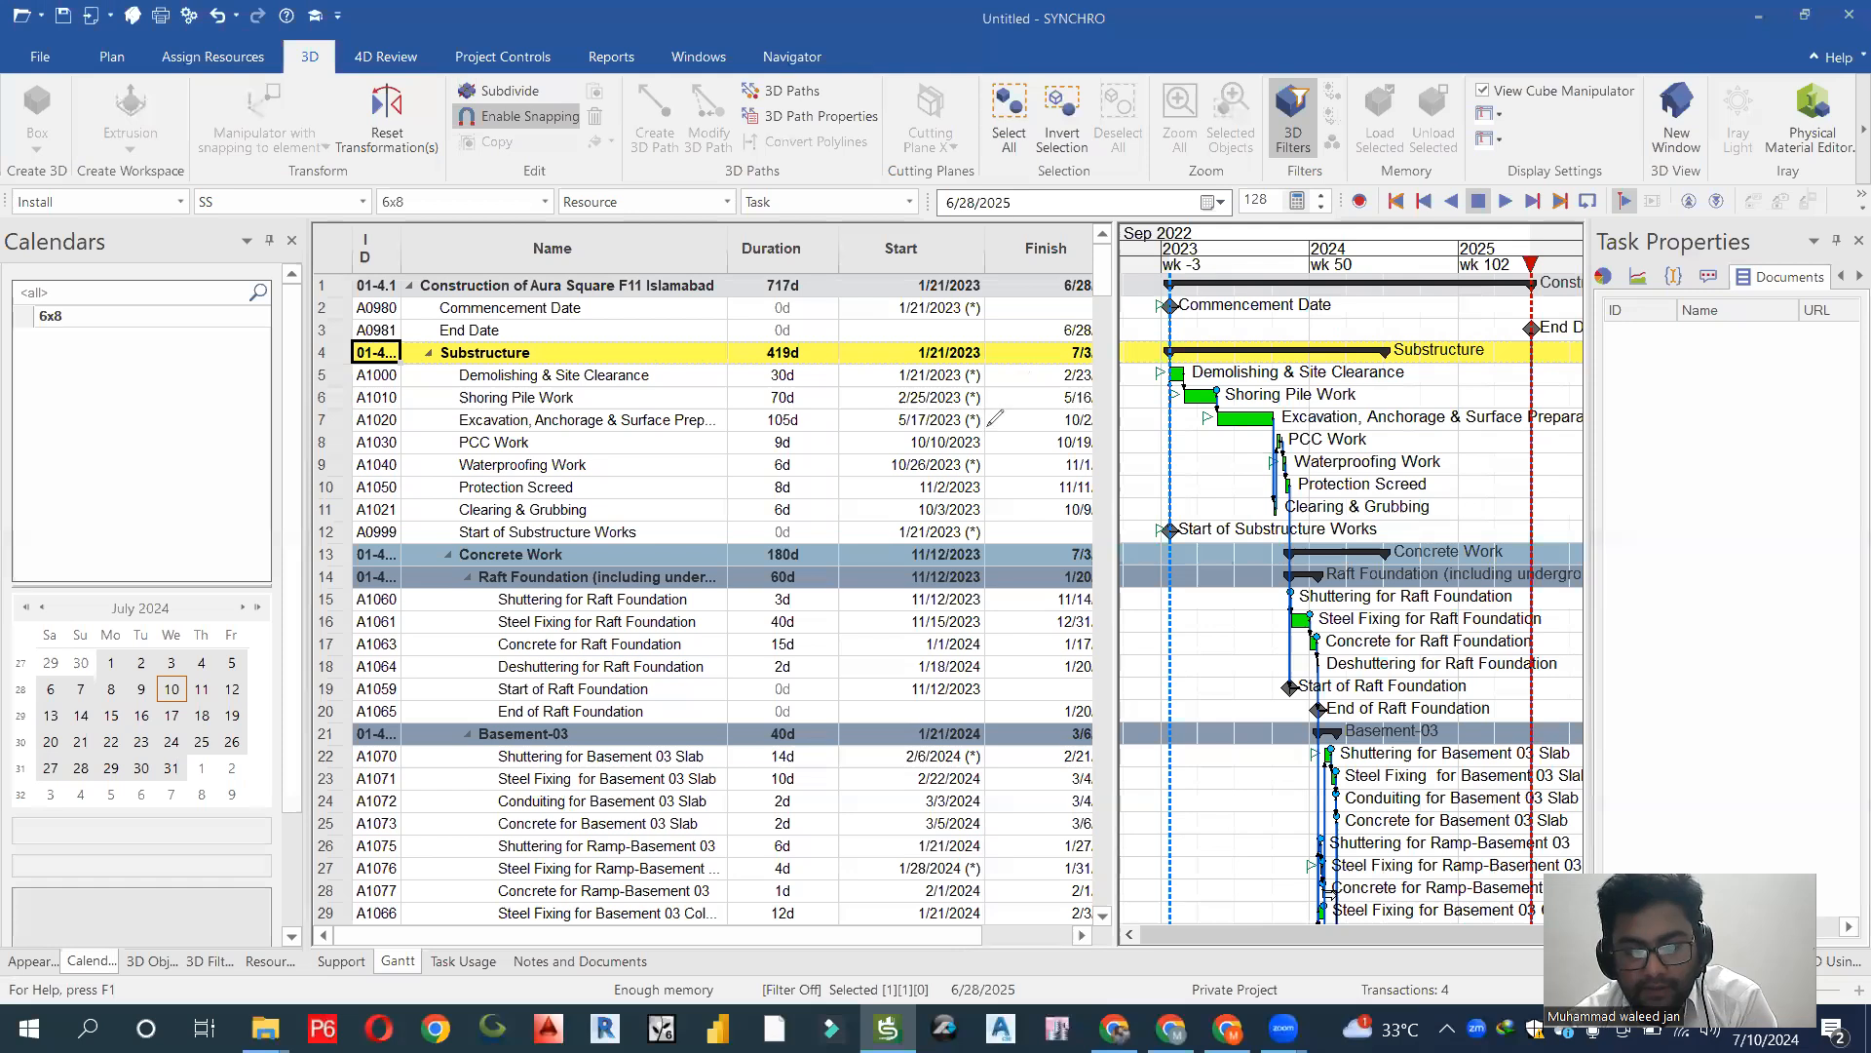
mouse_move(1000, 410)
mouse_down()
mouse_move(1004, 443)
mouse_move(1003, 427)
mouse_move(1058, 444)
mouse_move(1121, 412)
mouse_move(1108, 426)
mouse_move(1137, 388)
mouse_move(1139, 415)
mouse_up()
mouse_move(1146, 440)
mouse_down()
mouse_move(1143, 472)
mouse_move(1179, 451)
mouse_up()
mouse_move(1185, 436)
mouse_down()
mouse_move(1214, 418)
mouse_move(1210, 481)
mouse_up()
drag(1210, 482, 1306, 397)
click(1236, 448)
mouse_move(1255, 503)
mouse_down()
mouse_move(1293, 446)
mouse_move(1311, 487)
mouse_move(1371, 435)
mouse_move(1355, 458)
mouse_up()
drag(1320, 506, 1328, 504)
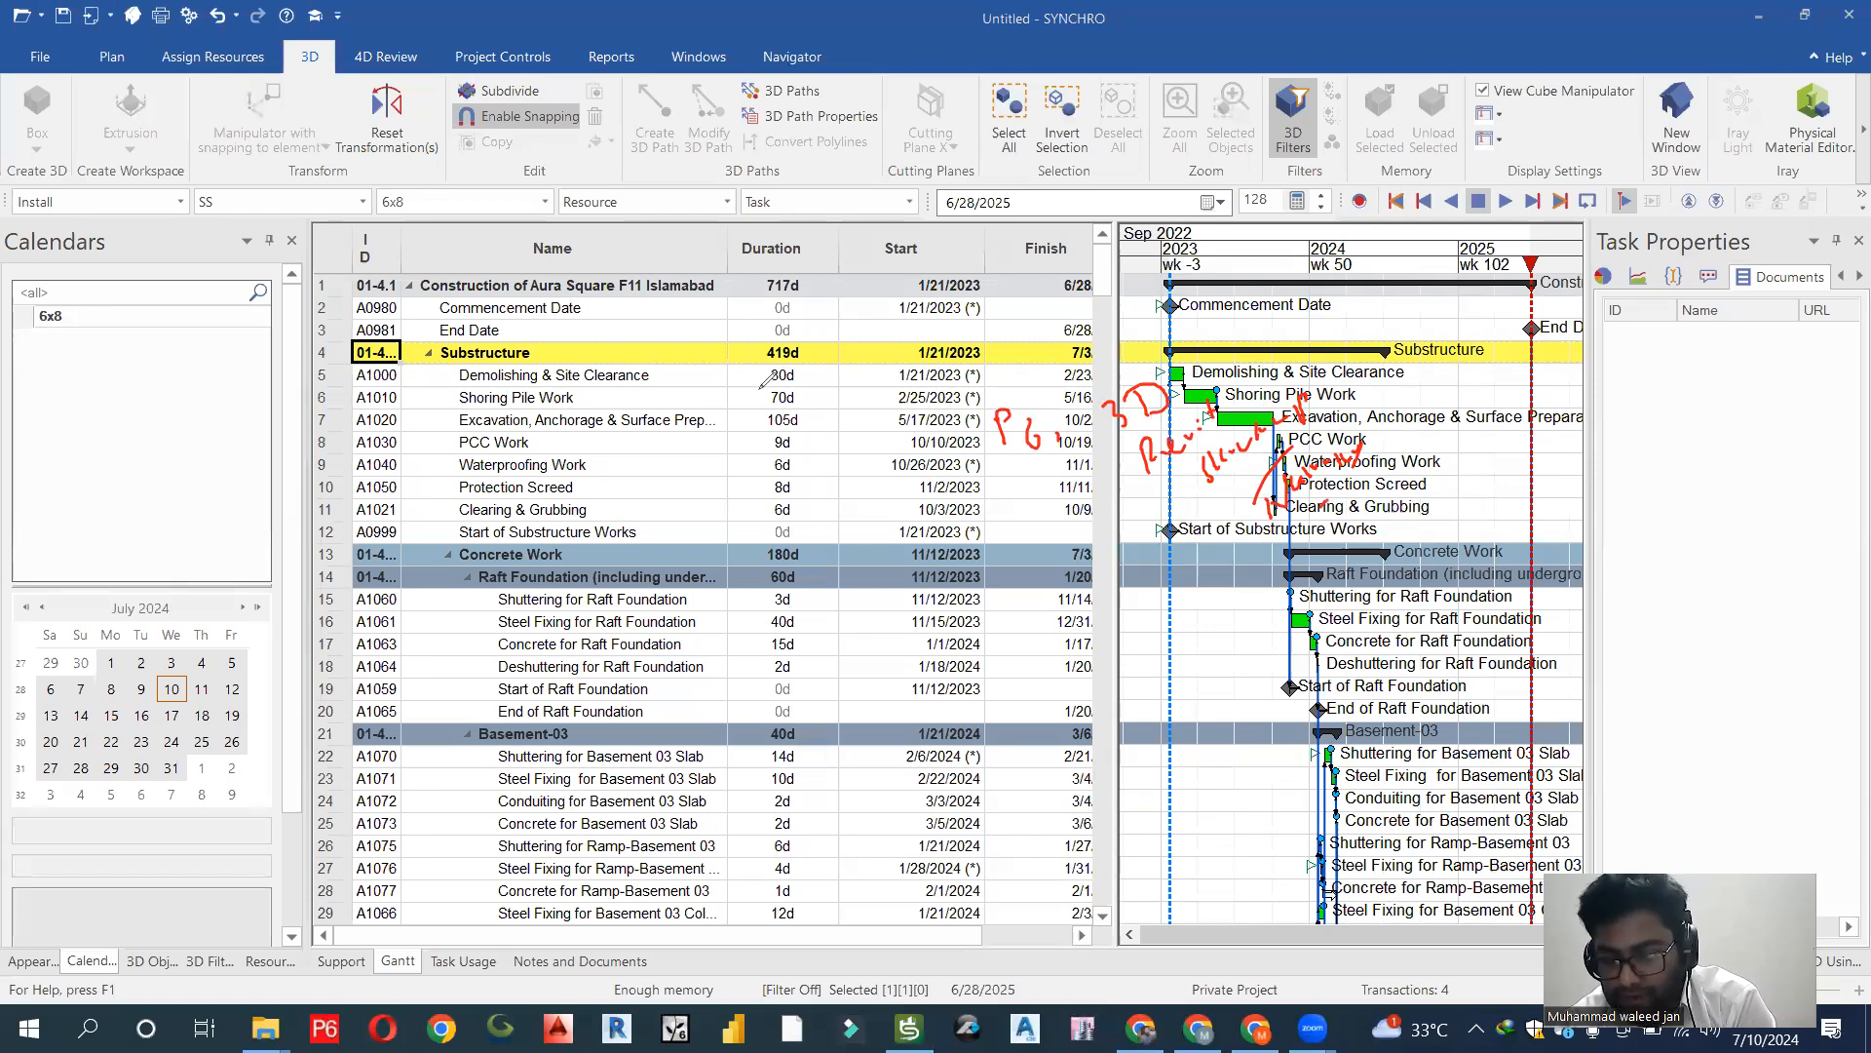
mouse_move(1000, 395)
mouse_down()
mouse_move(983, 439)
mouse_move(1004, 536)
mouse_up()
mouse_move(1305, 347)
mouse_down()
mouse_move(1392, 439)
mouse_move(1384, 526)
mouse_up()
drag(1009, 570, 1410, 494)
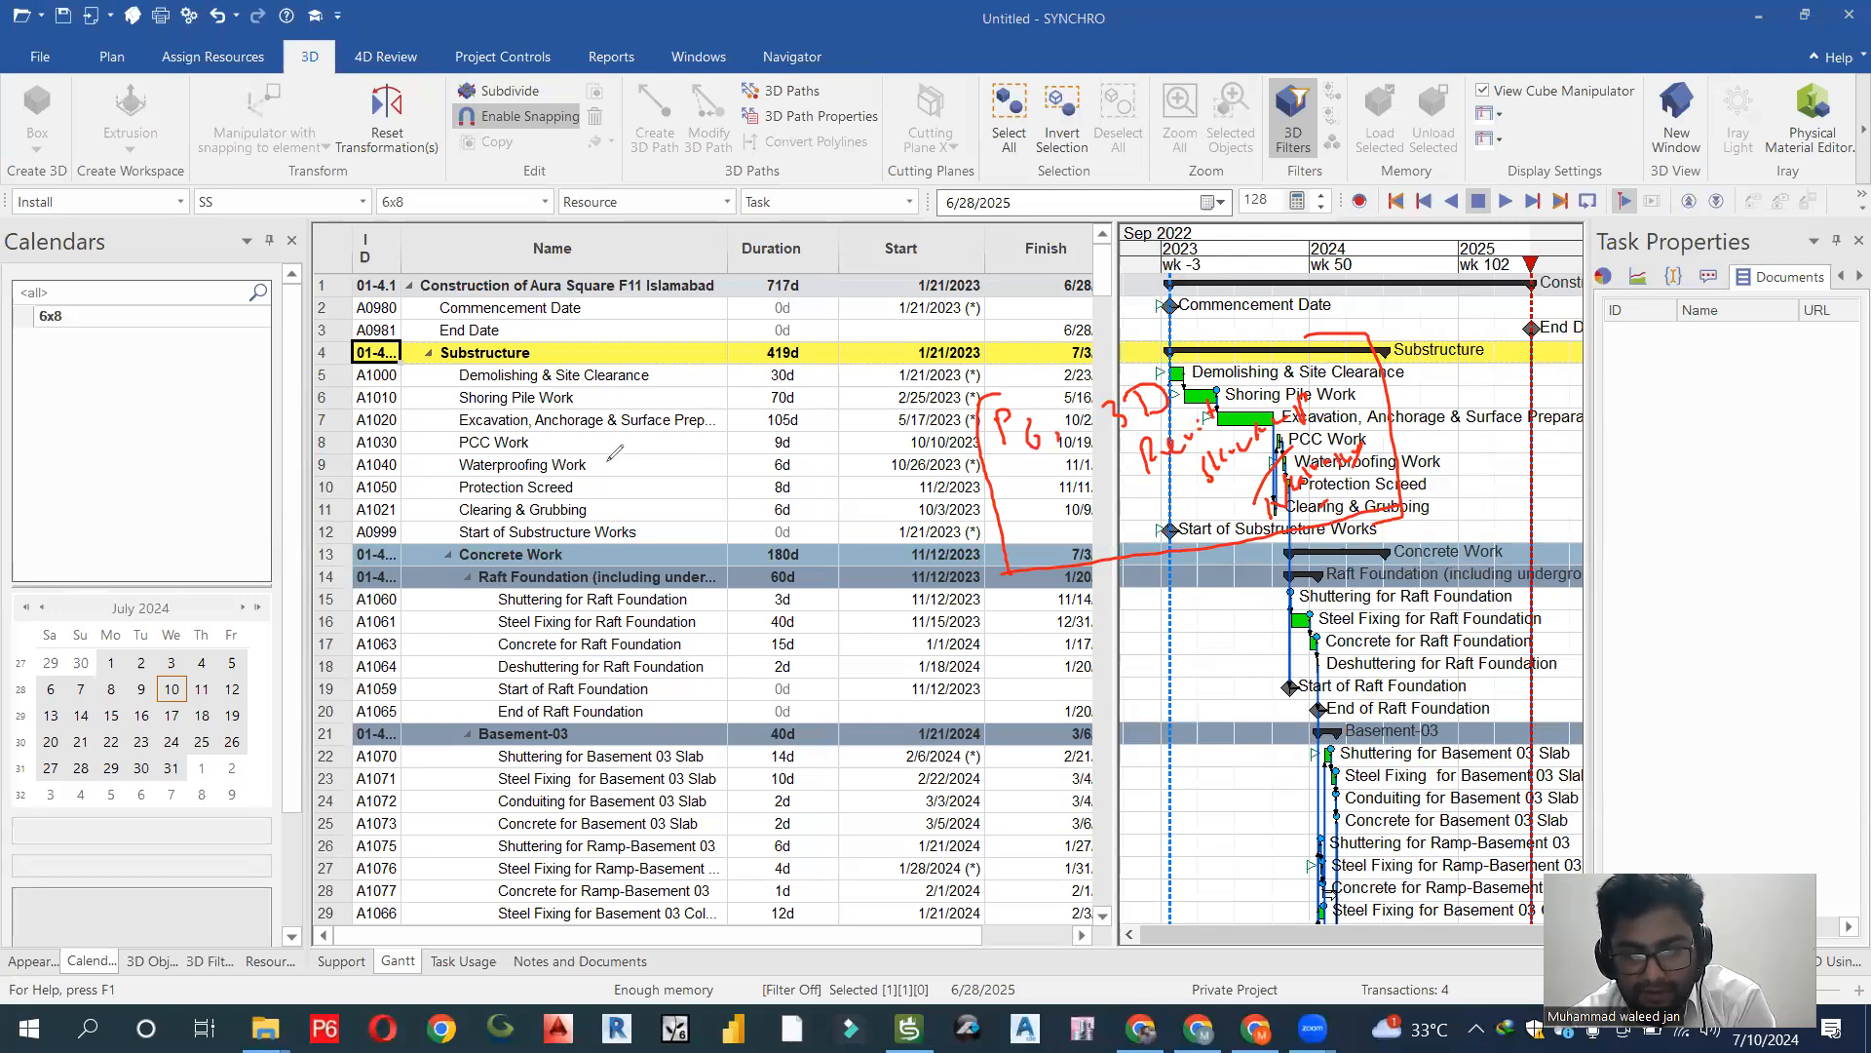
mouse_move(597, 390)
mouse_down()
mouse_move(590, 408)
mouse_move(745, 370)
mouse_up()
mouse_move(656, 463)
mouse_down()
mouse_move(745, 401)
mouse_move(698, 476)
mouse_move(741, 509)
mouse_move(780, 468)
mouse_move(848, 444)
mouse_move(863, 458)
mouse_move(889, 424)
mouse_move(899, 450)
mouse_move(865, 492)
mouse_up()
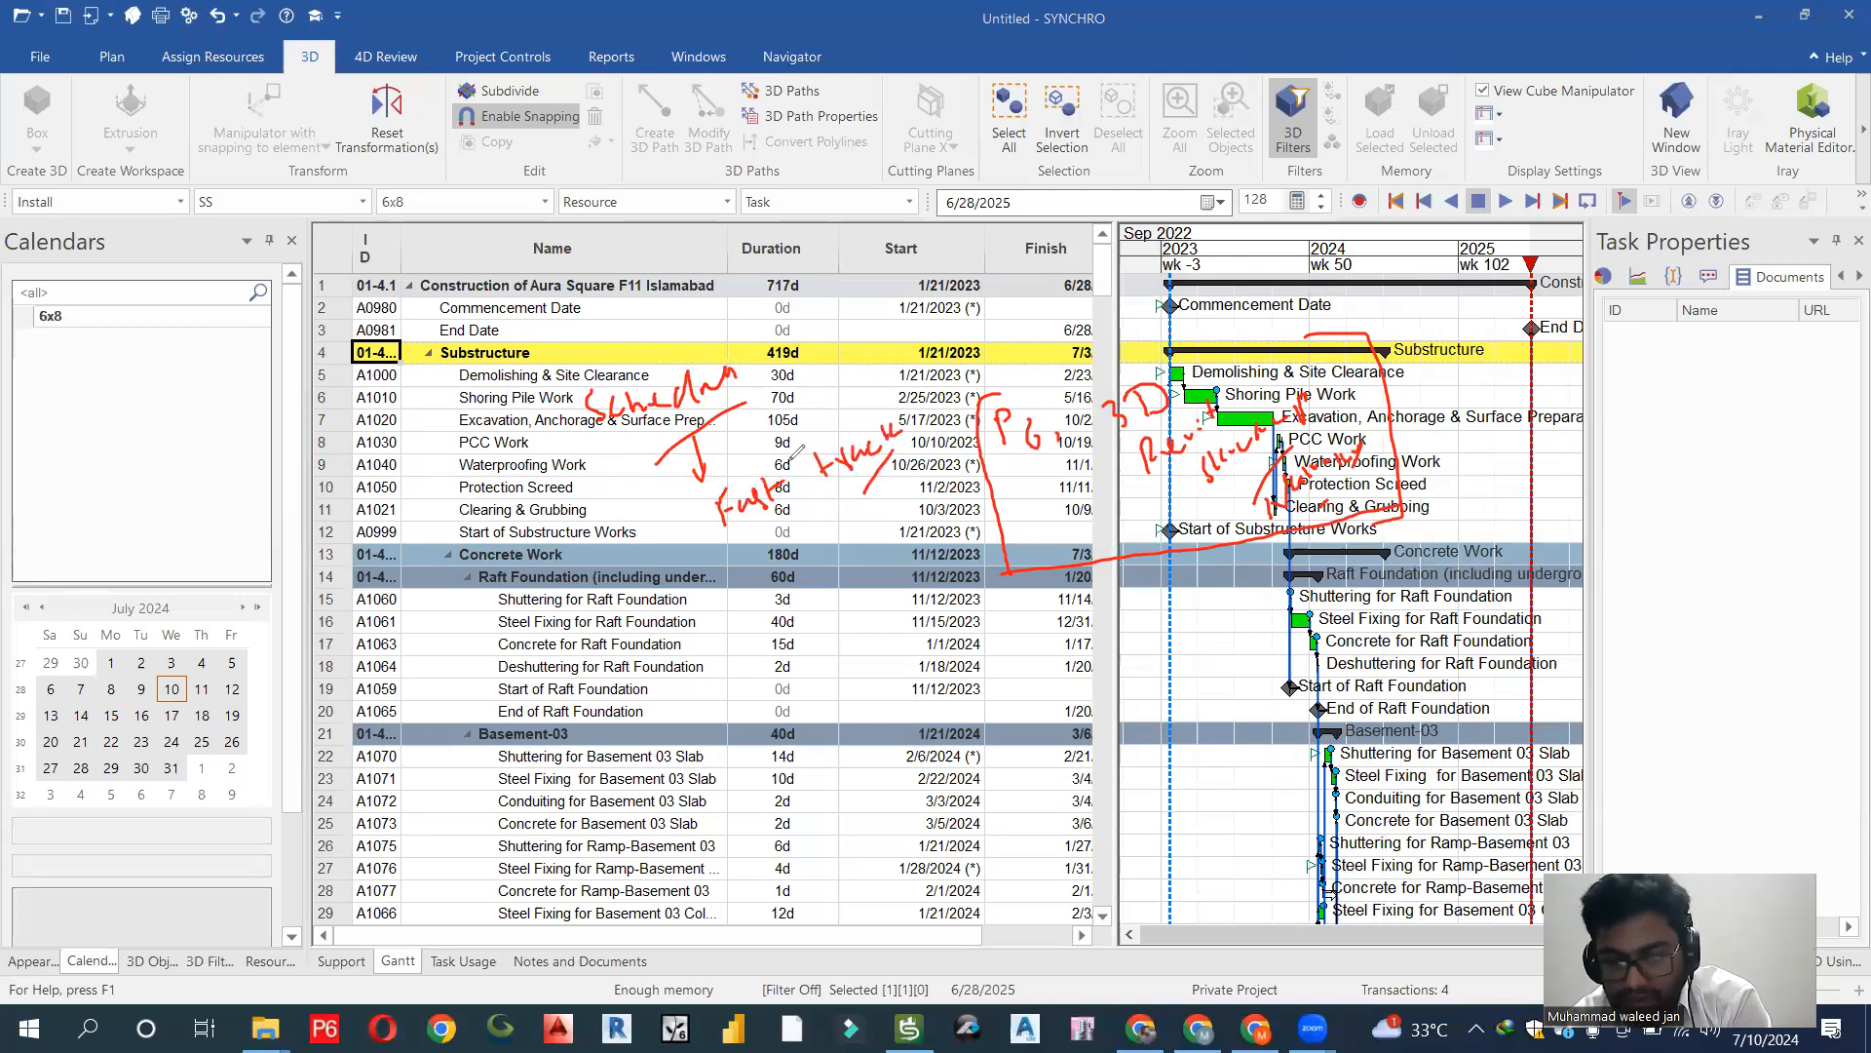
mouse_move(744, 531)
mouse_down()
mouse_move(789, 506)
mouse_move(787, 572)
mouse_up()
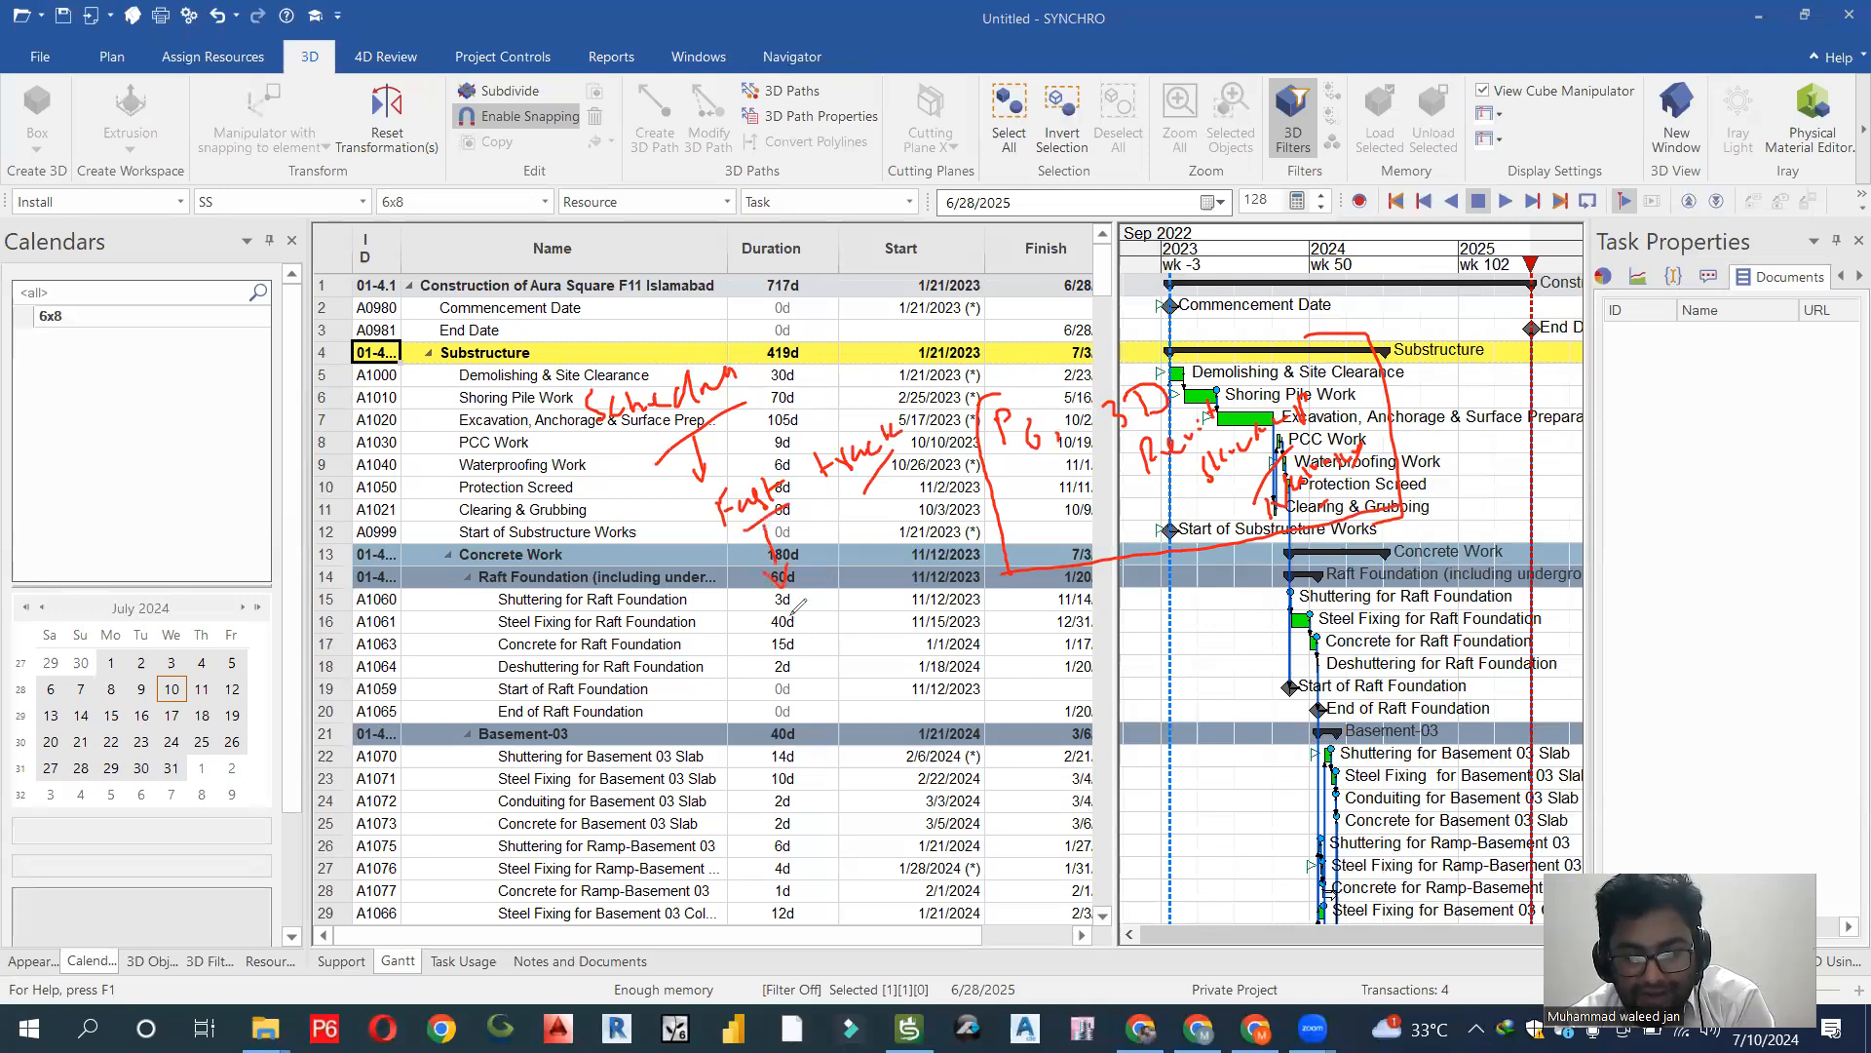
mouse_move(792, 610)
mouse_down()
mouse_move(821, 623)
mouse_move(889, 571)
mouse_up()
mouse_move(838, 663)
mouse_down()
mouse_move(892, 620)
mouse_move(872, 680)
mouse_move(931, 710)
mouse_move(999, 682)
mouse_move(1014, 709)
mouse_move(953, 755)
mouse_up()
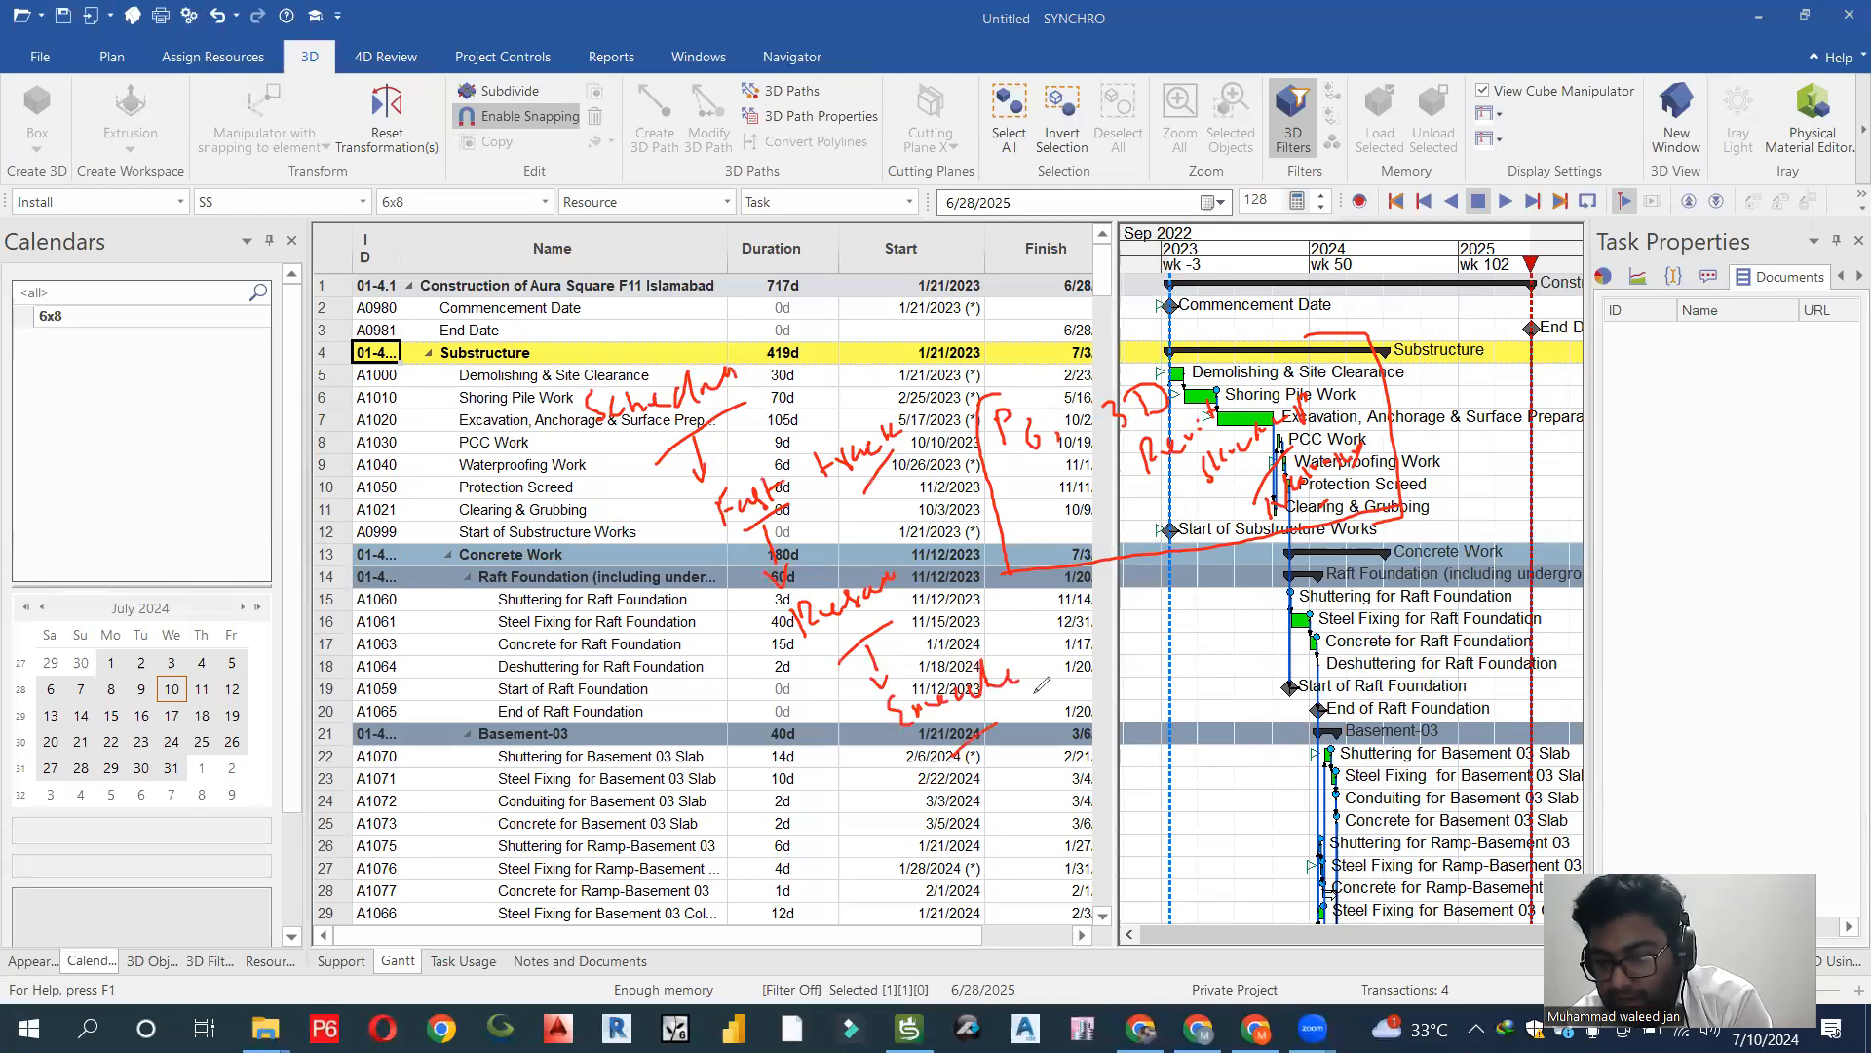
drag(986, 744, 998, 780)
drag(988, 786, 1016, 765)
drag(1041, 834, 1079, 809)
mouse_move(1080, 775)
mouse_down()
mouse_move(1088, 805)
mouse_move(1124, 768)
mouse_up()
click(1102, 769)
mouse_move(1121, 764)
mouse_down()
mouse_move(1137, 752)
mouse_move(1167, 783)
mouse_move(1267, 698)
mouse_up()
drag(1160, 874, 1229, 778)
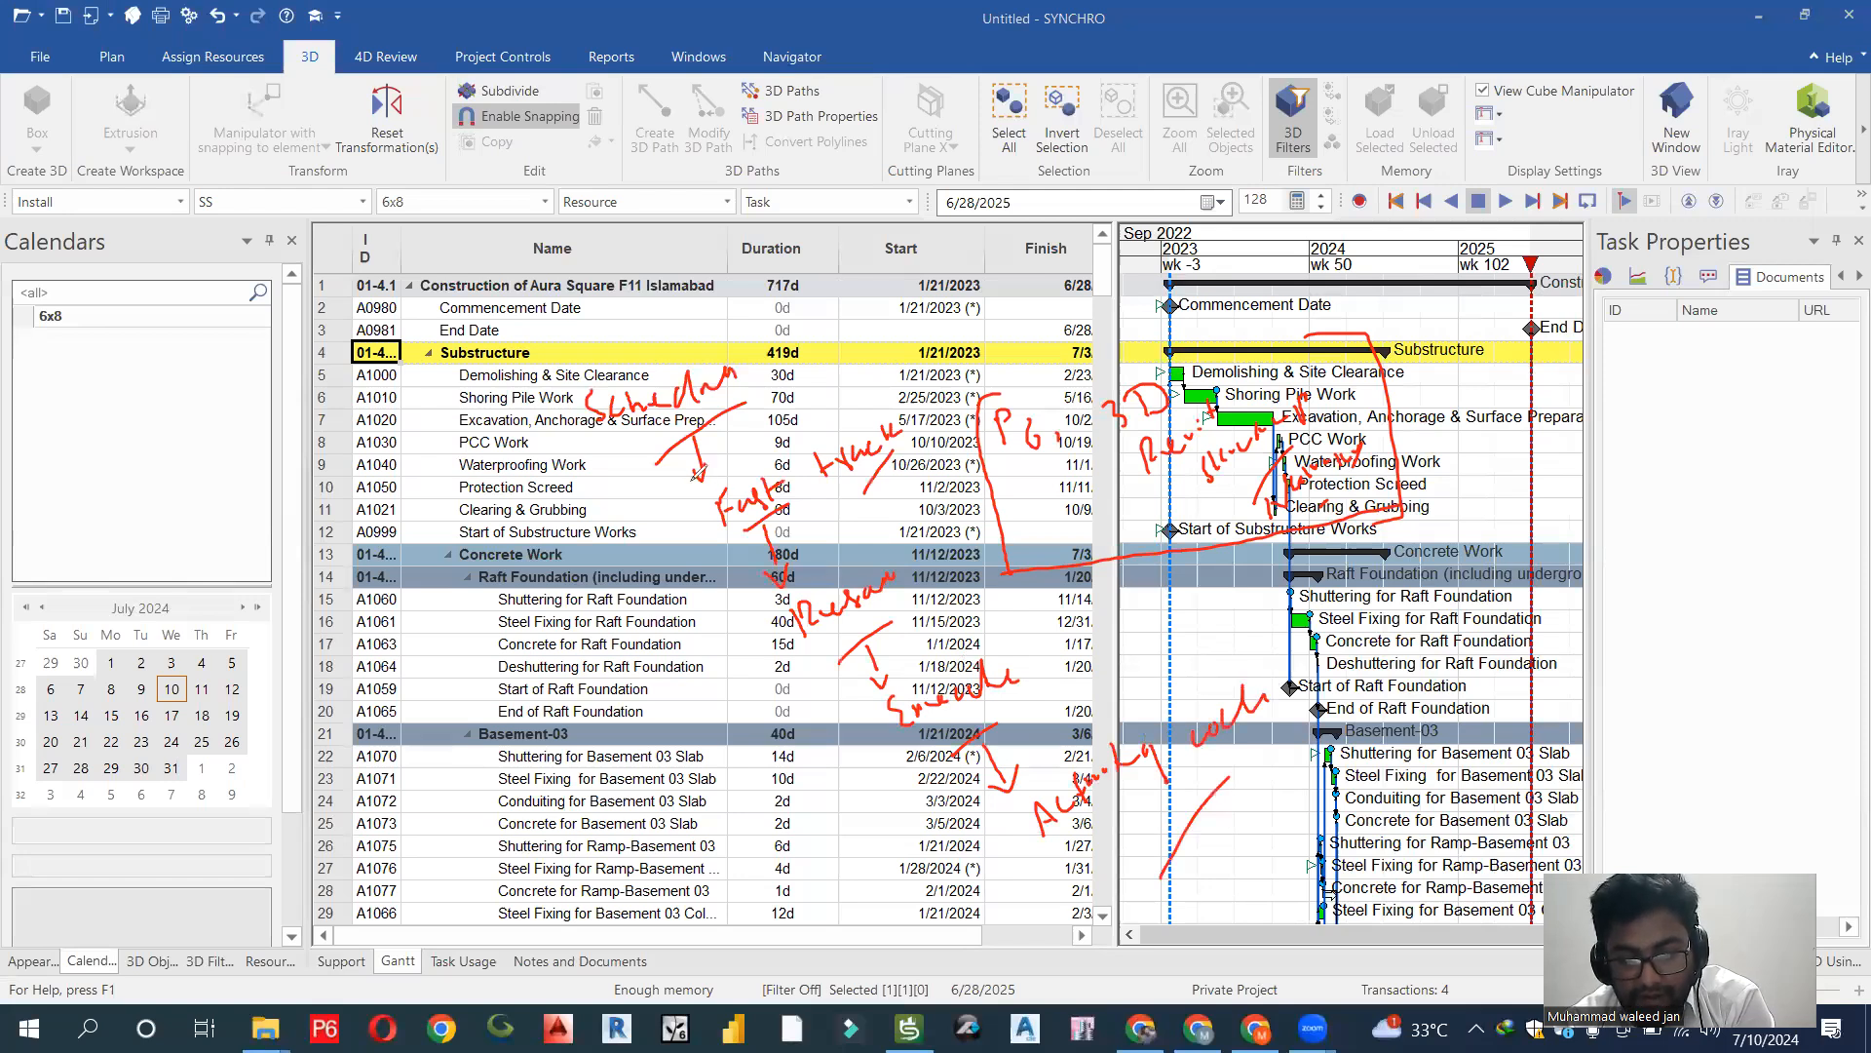
drag(693, 470, 1050, 887)
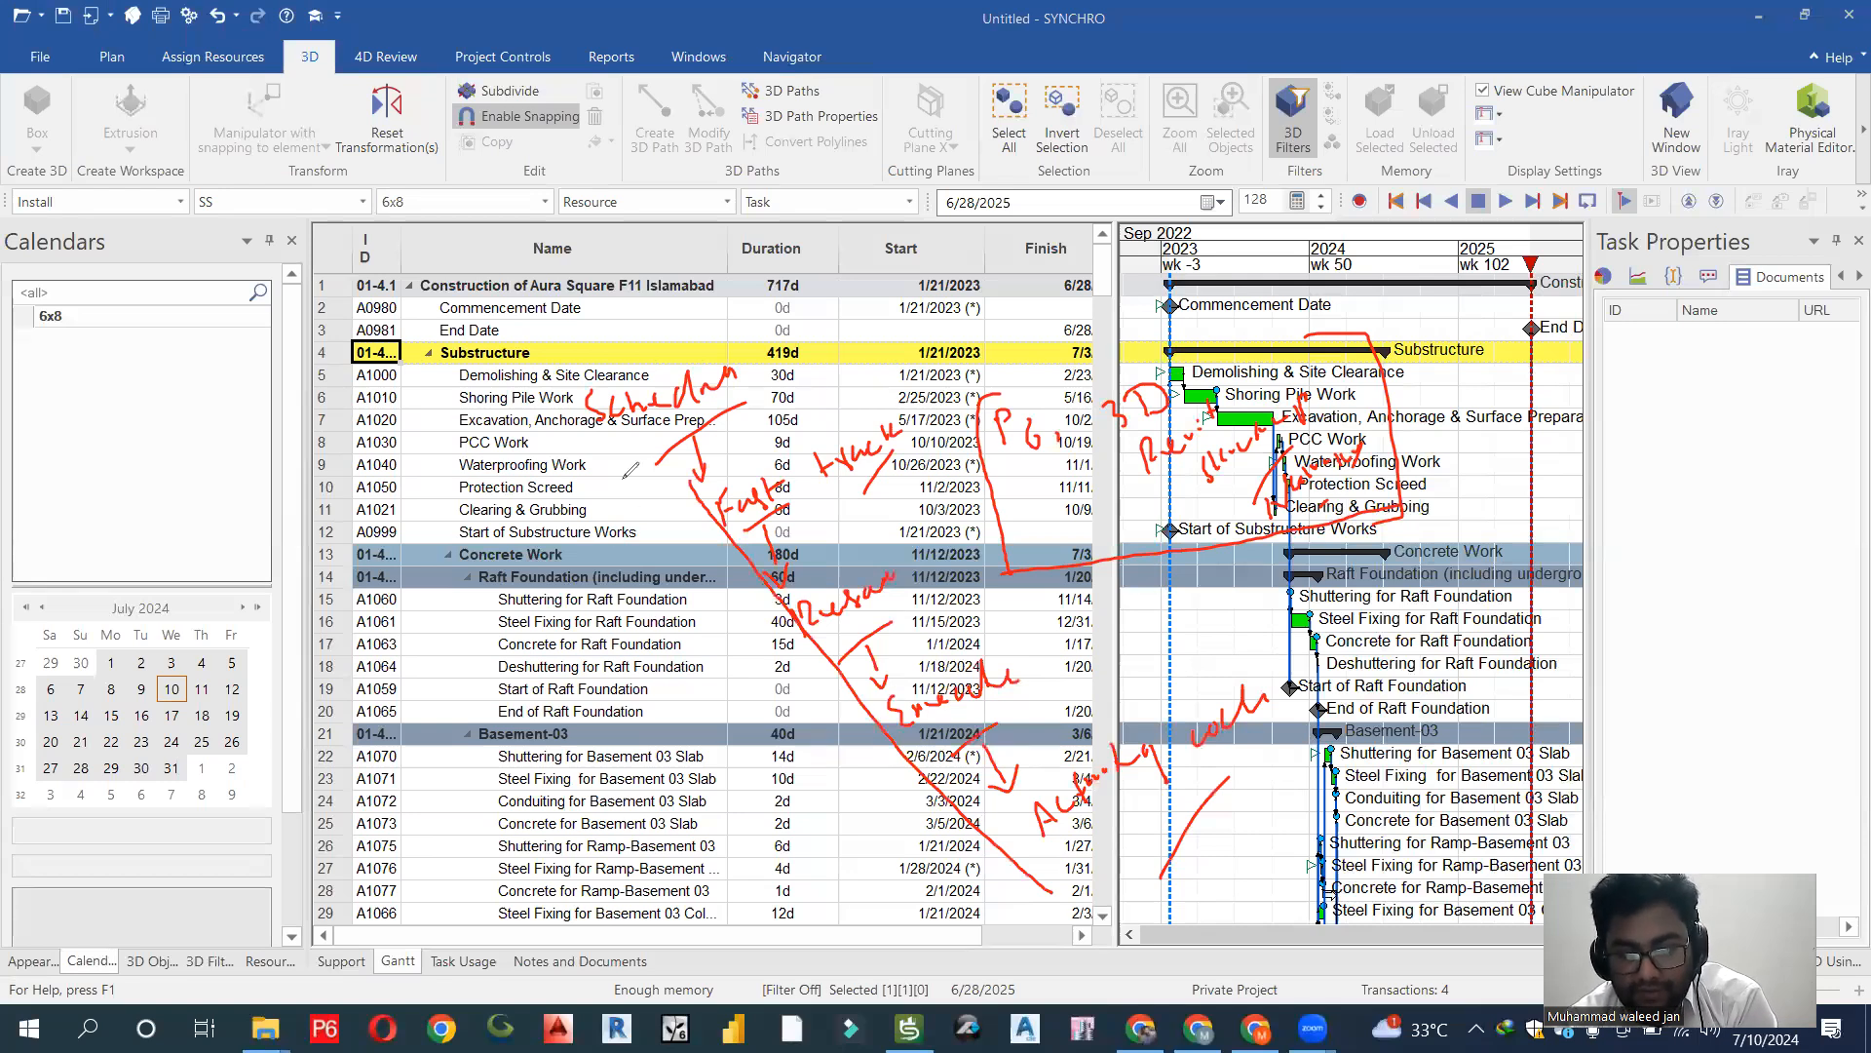
drag(591, 382, 624, 921)
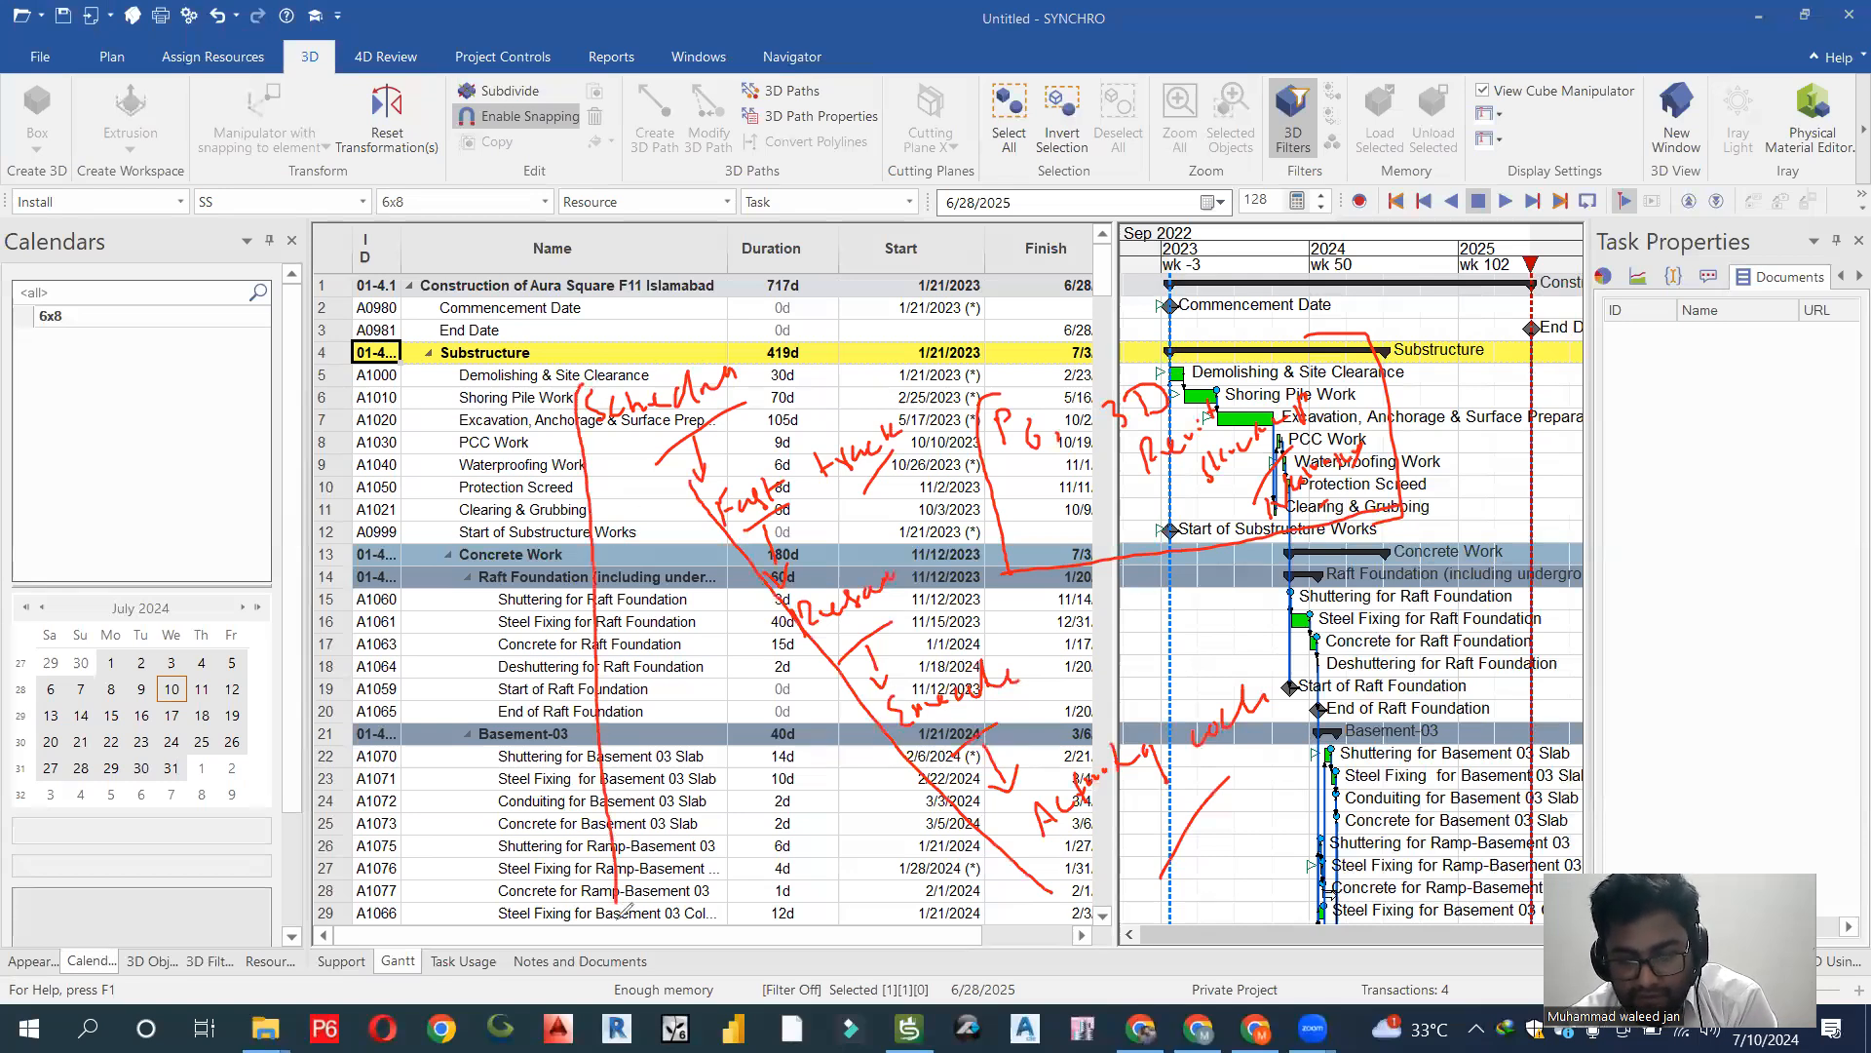
mouse_move(1343, 314)
mouse_down()
mouse_move(1389, 310)
mouse_move(1455, 912)
mouse_move(1433, 921)
mouse_up()
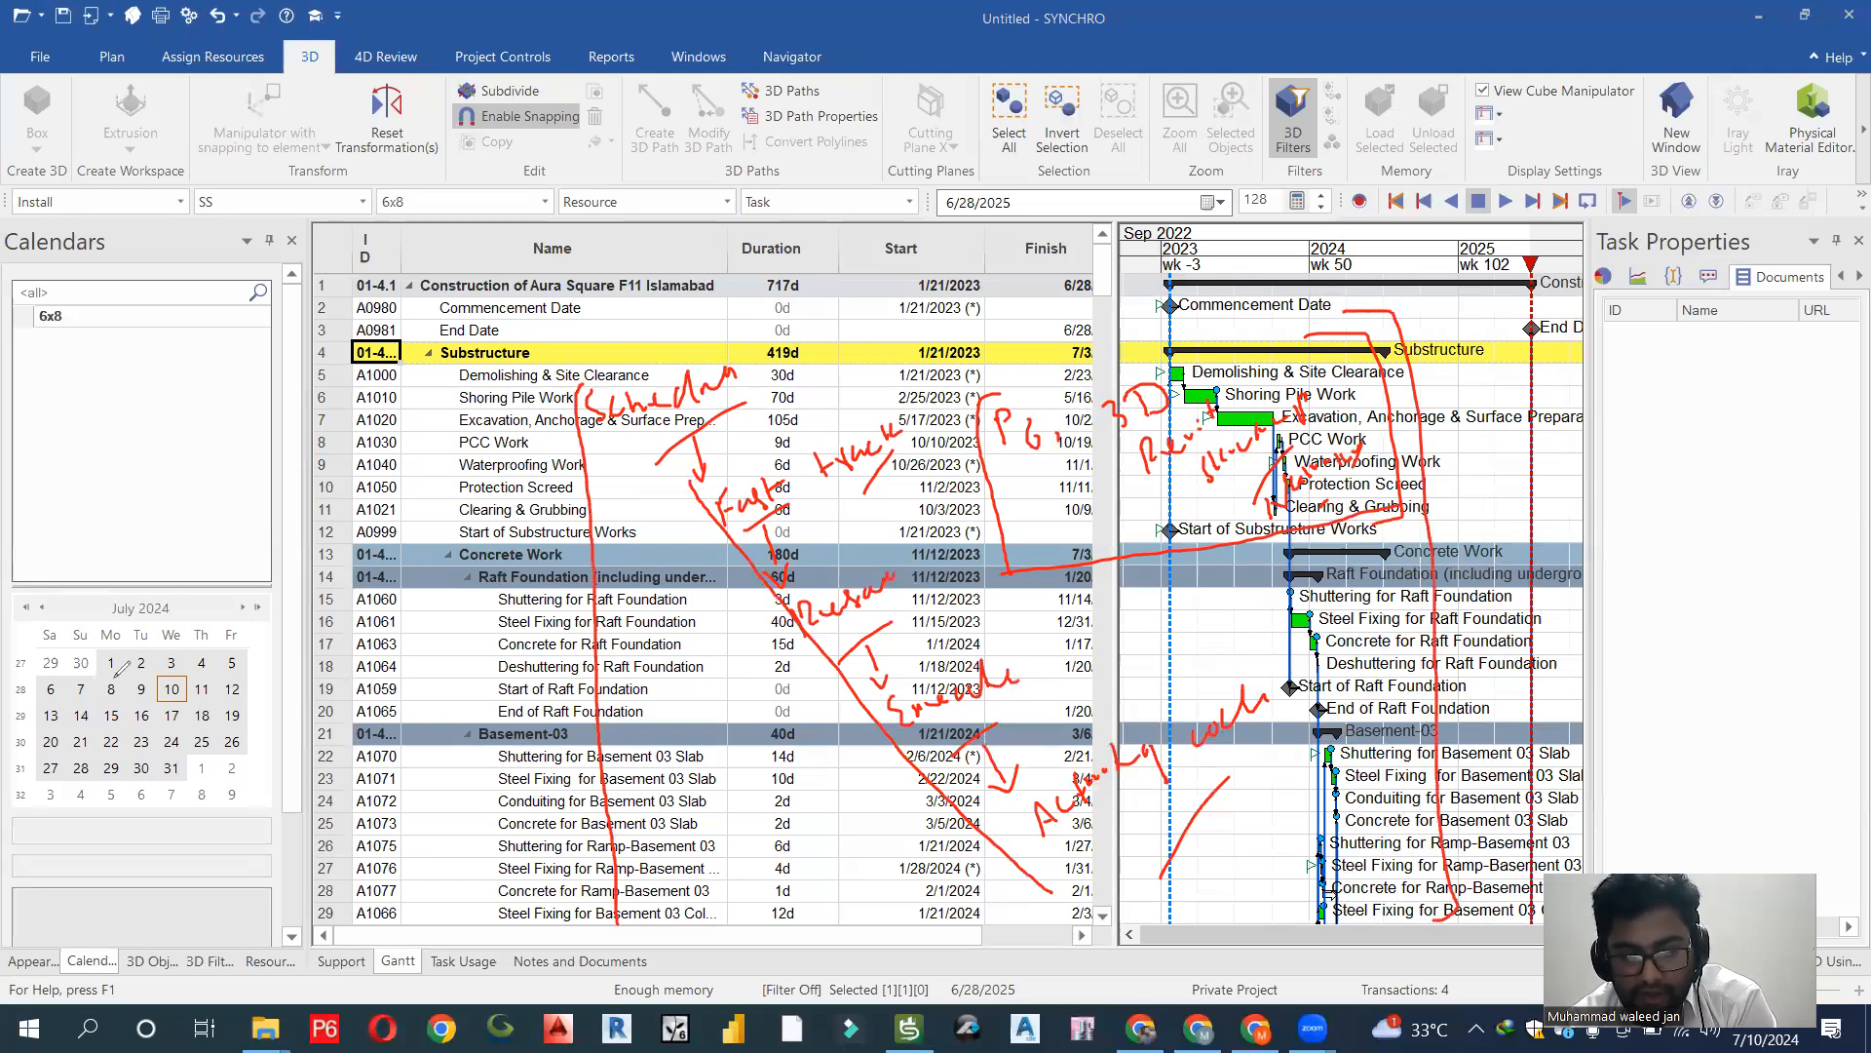
key(Escape)
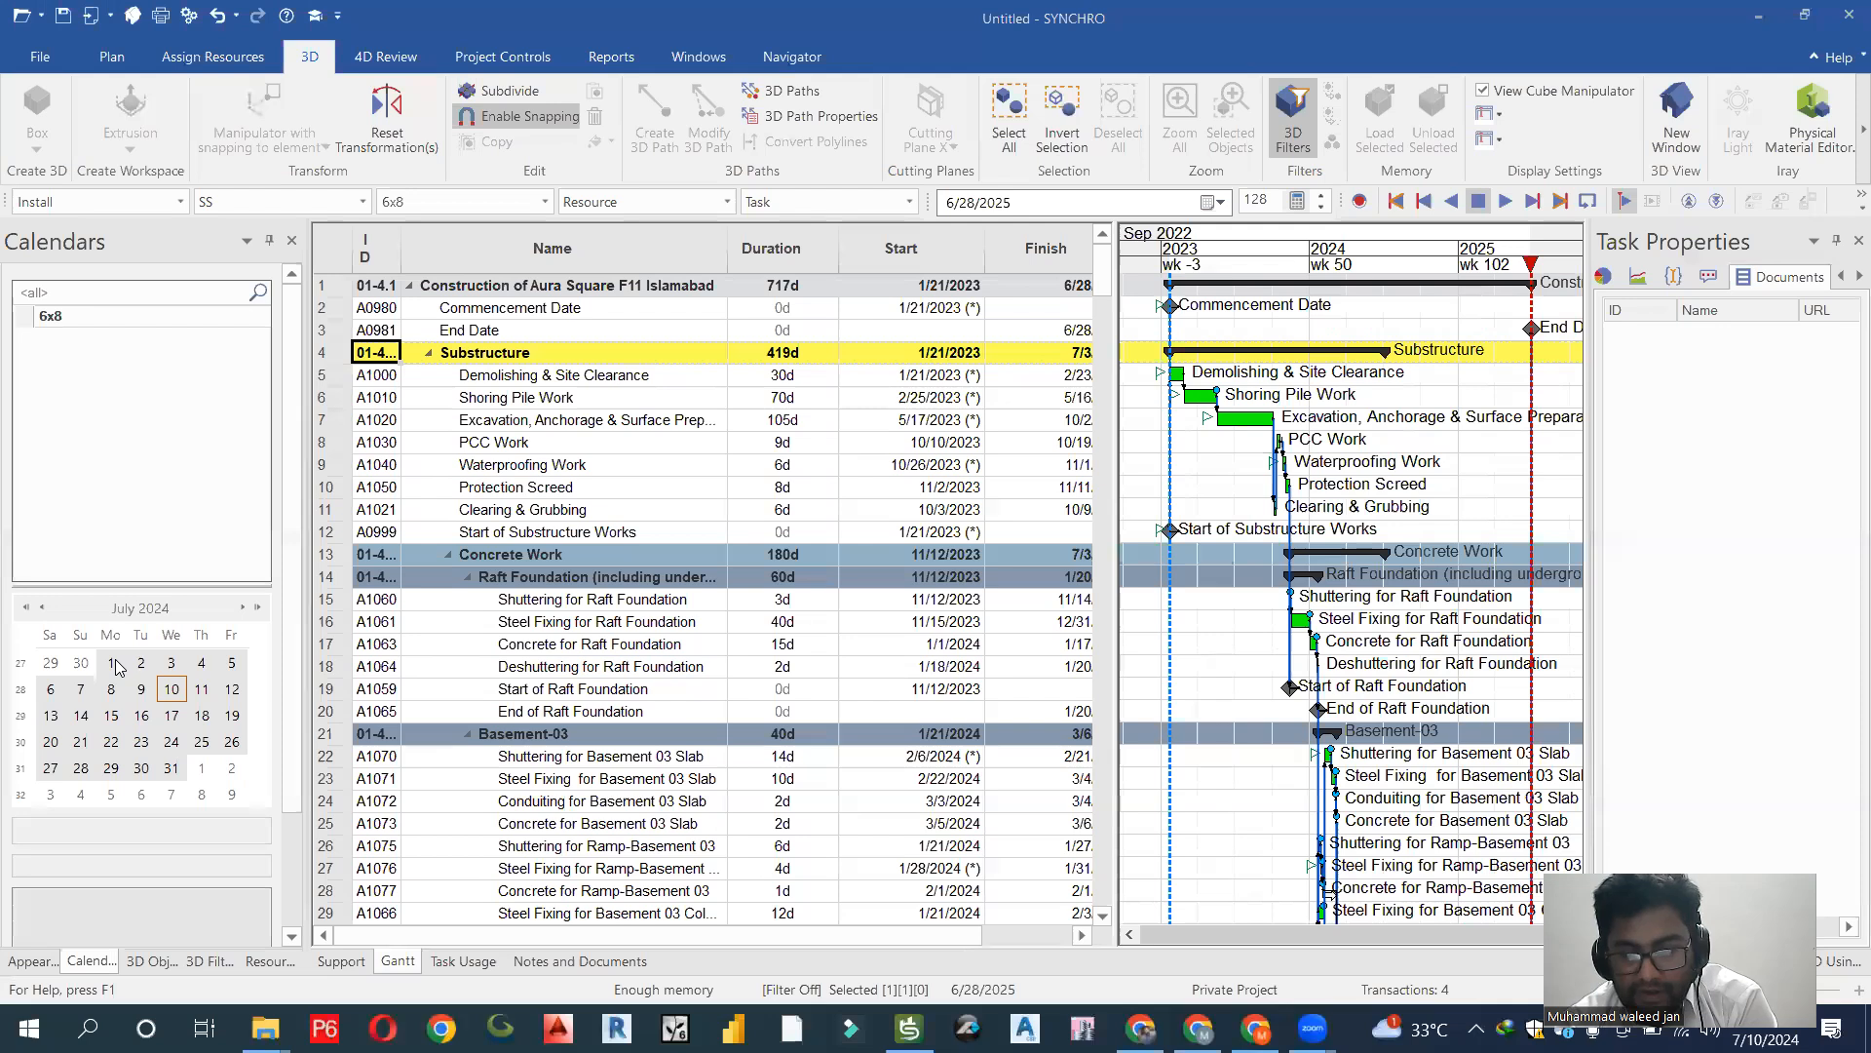
Open a new 3D window for the building model and turn it to a closer view of its front-left corner.
click(546, 286)
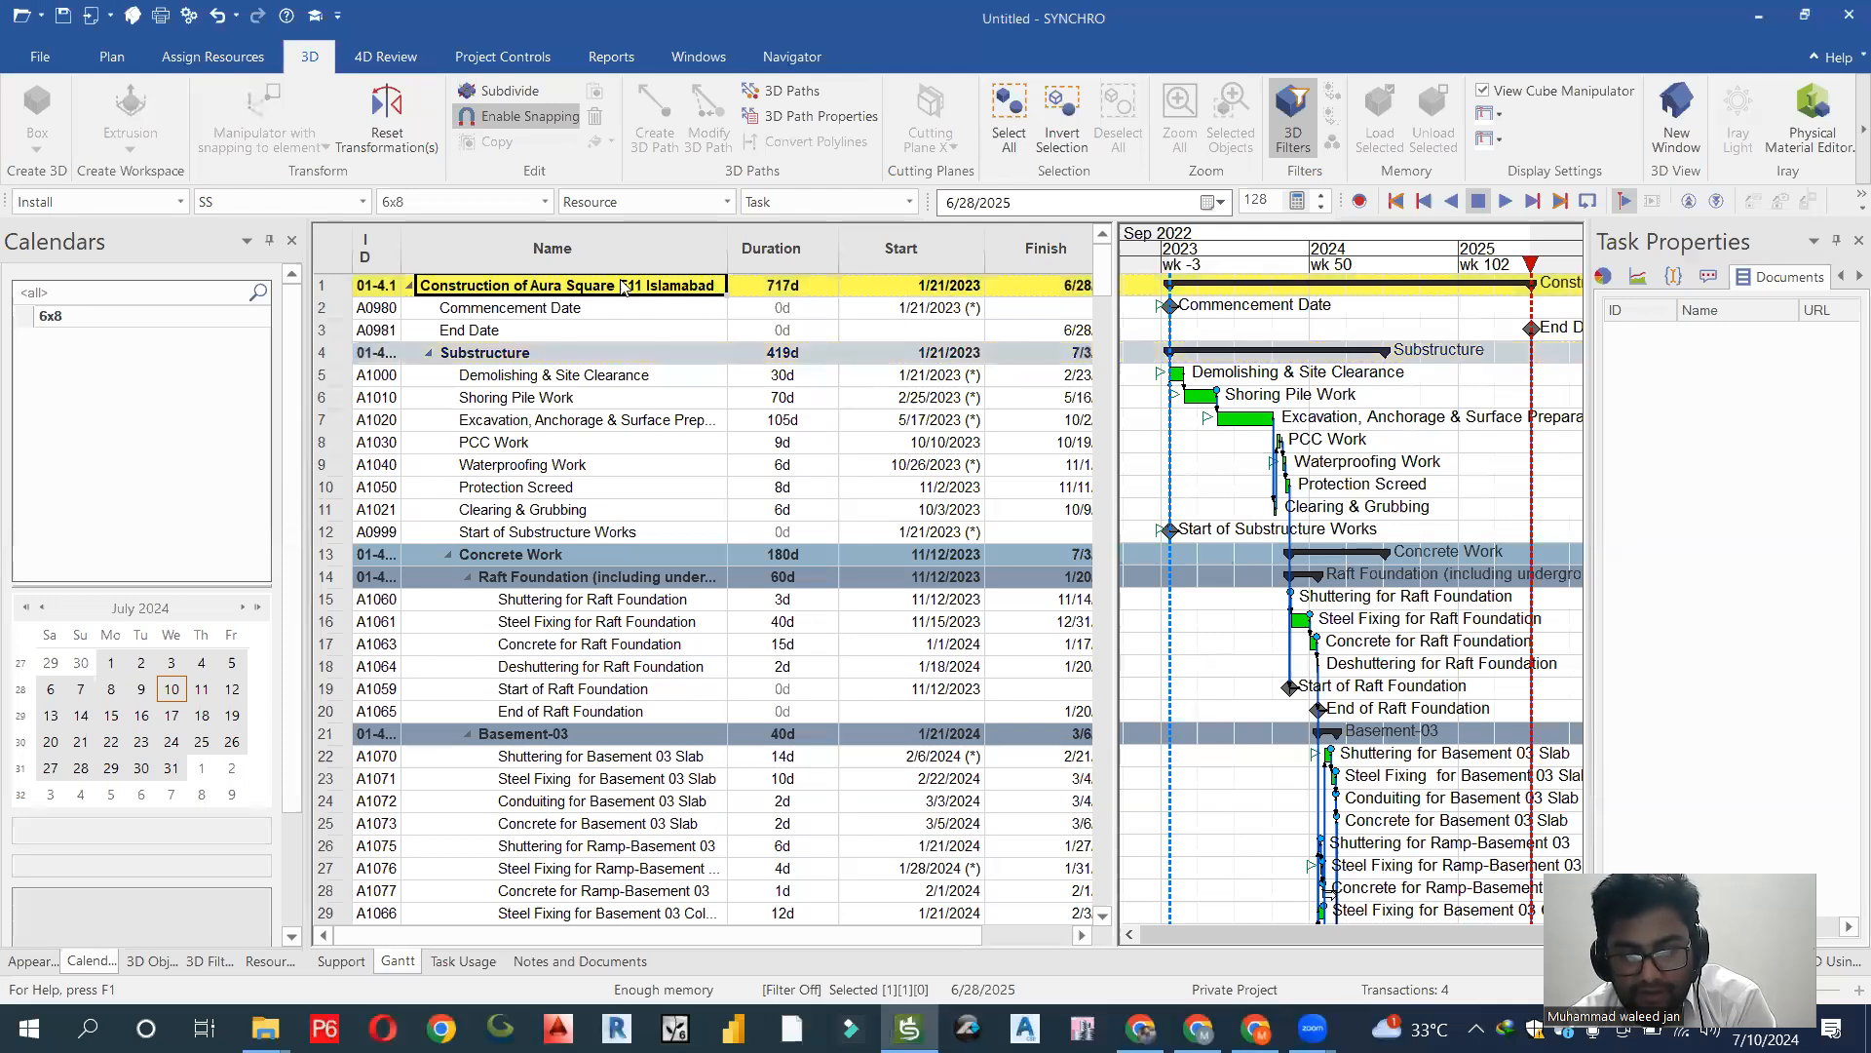
click(635, 398)
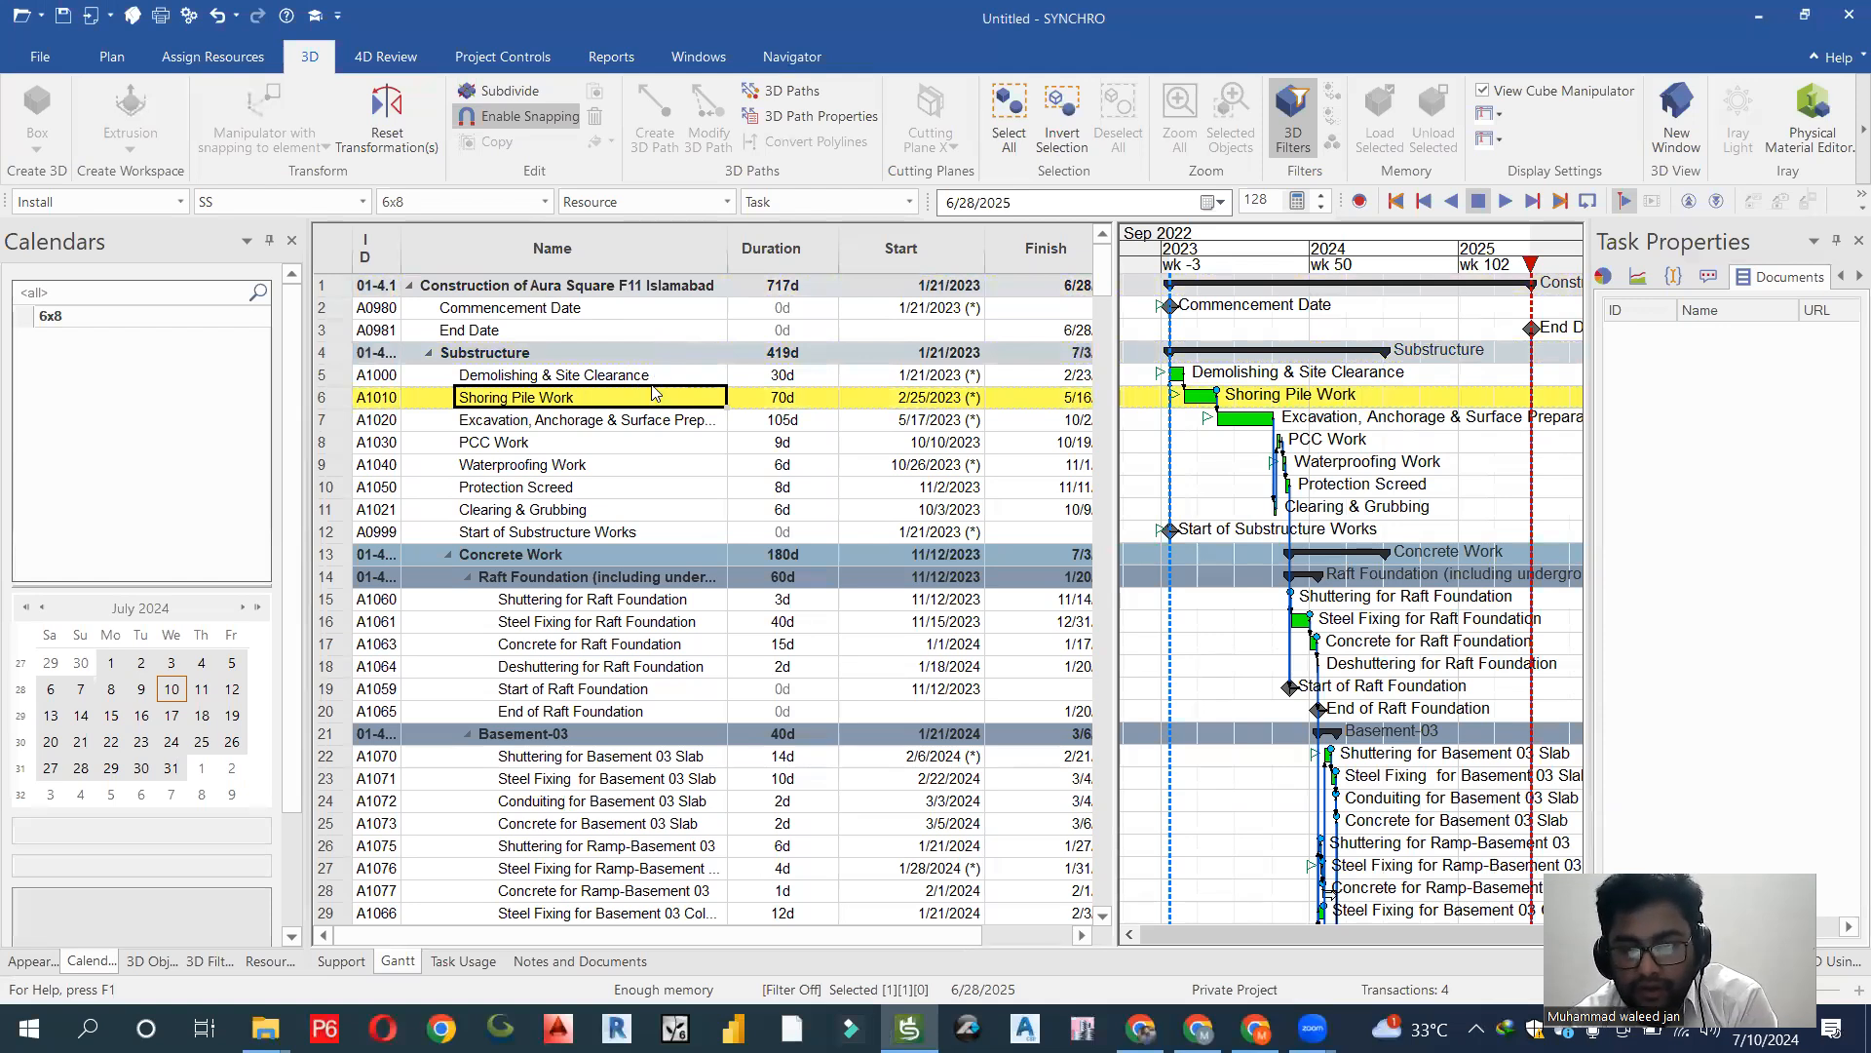
click(1677, 117)
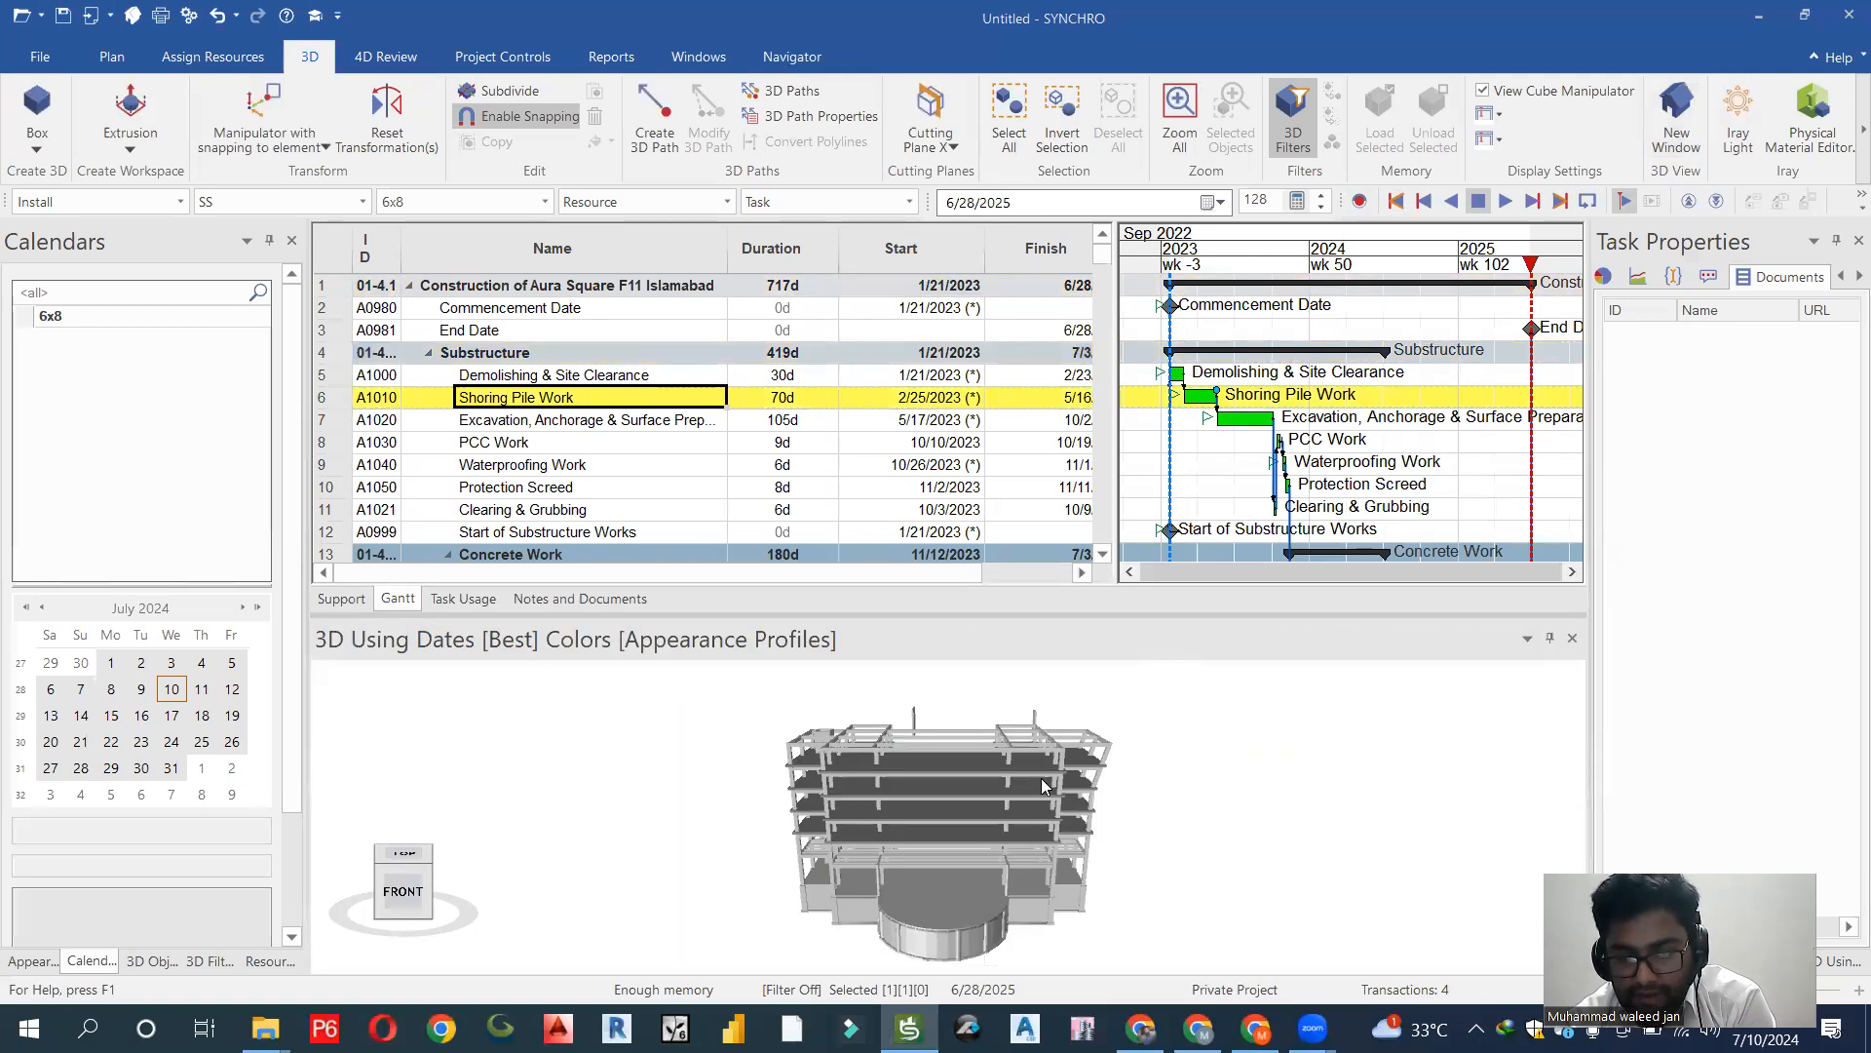
drag(1041, 778, 881, 797)
scroll(881, 798, up, 5)
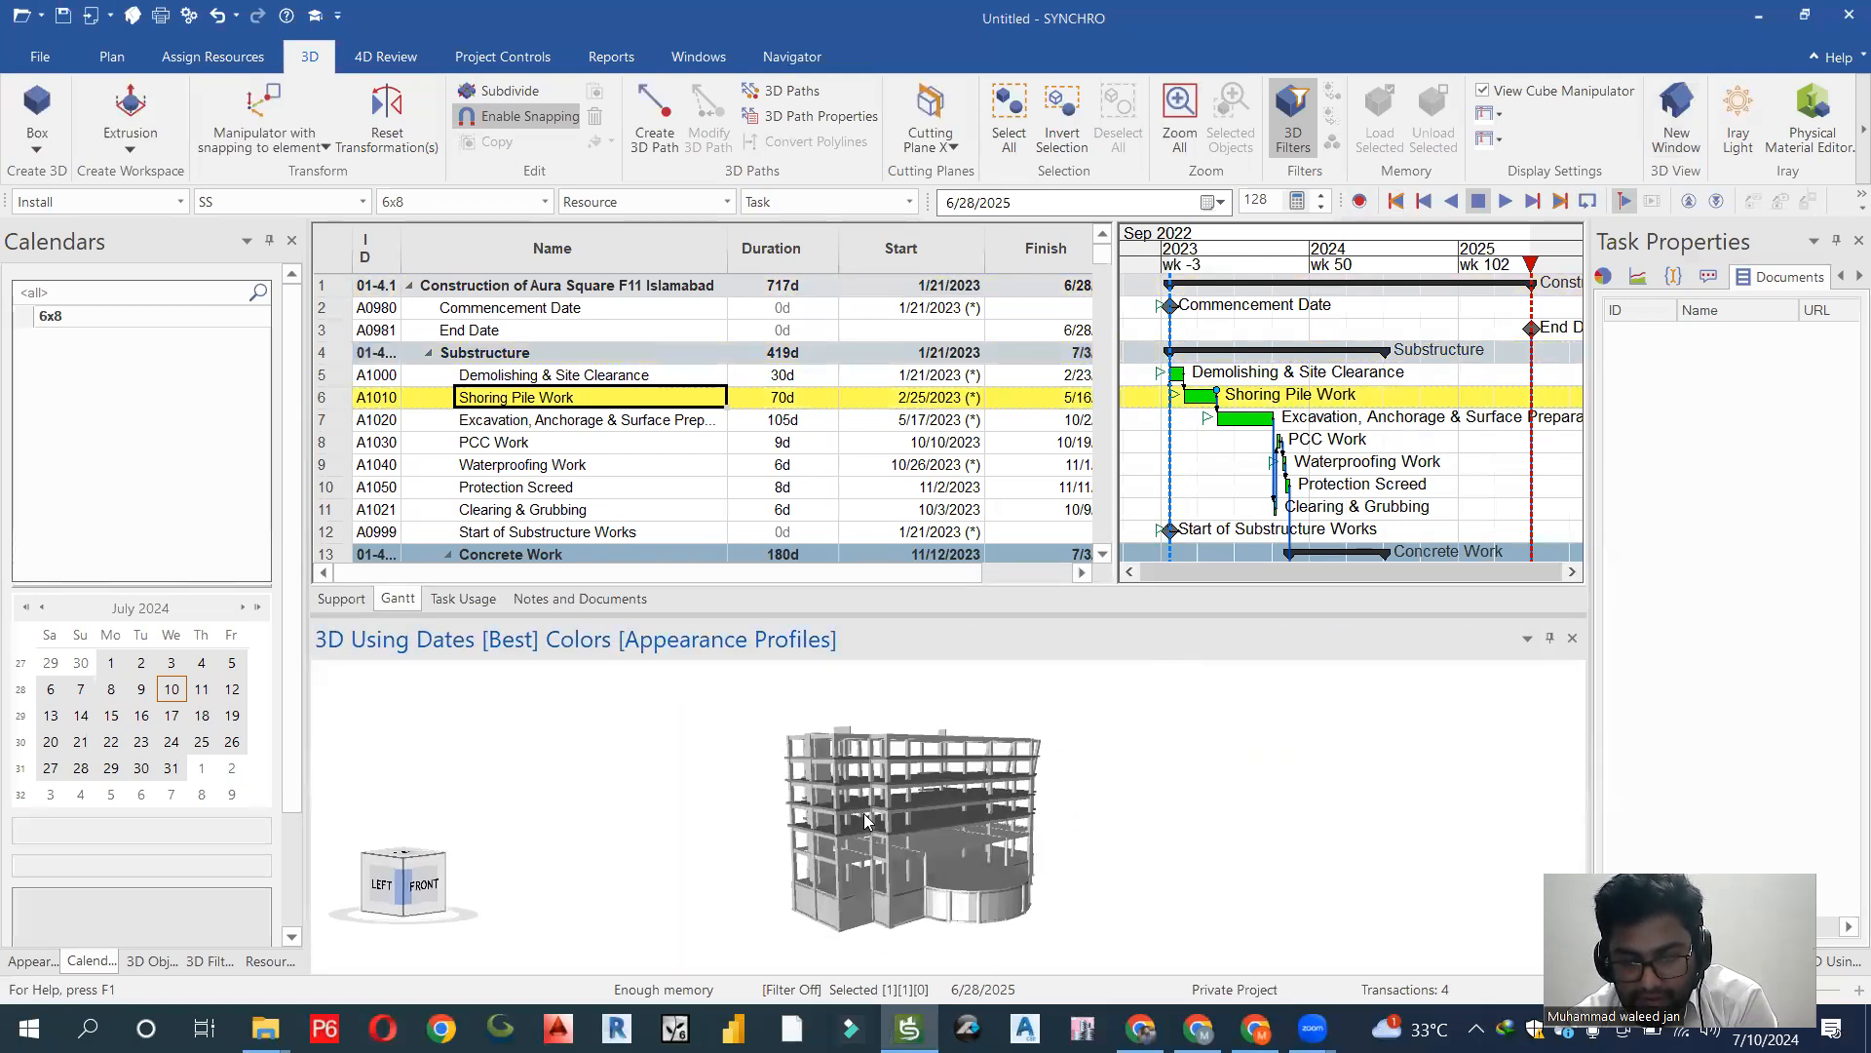
mouse_move(901, 799)
mouse_down()
mouse_move(722, 806)
mouse_move(903, 793)
mouse_up()
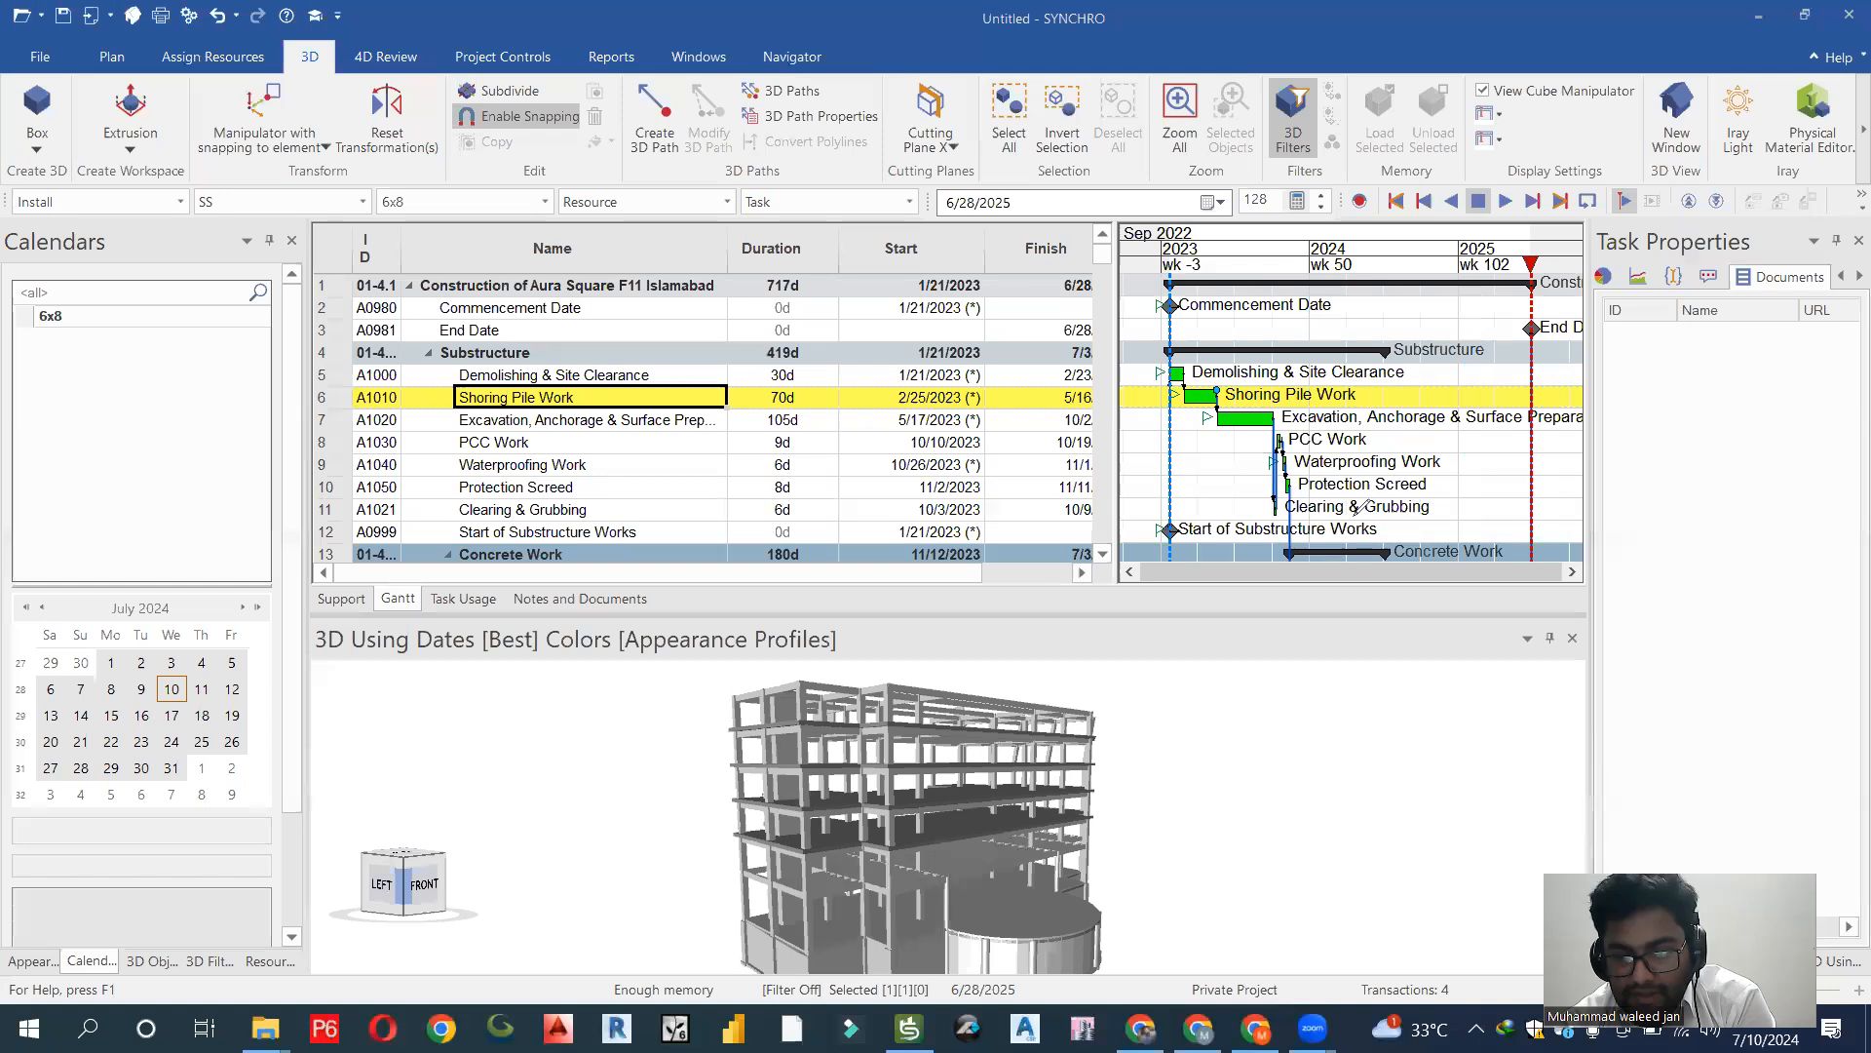
mouse_move(1353, 514)
mouse_down()
mouse_move(1514, 476)
mouse_move(1502, 507)
mouse_up()
mouse_move(1428, 592)
mouse_down()
mouse_move(1443, 624)
mouse_move(1584, 583)
mouse_up()
drag(1452, 678, 1599, 582)
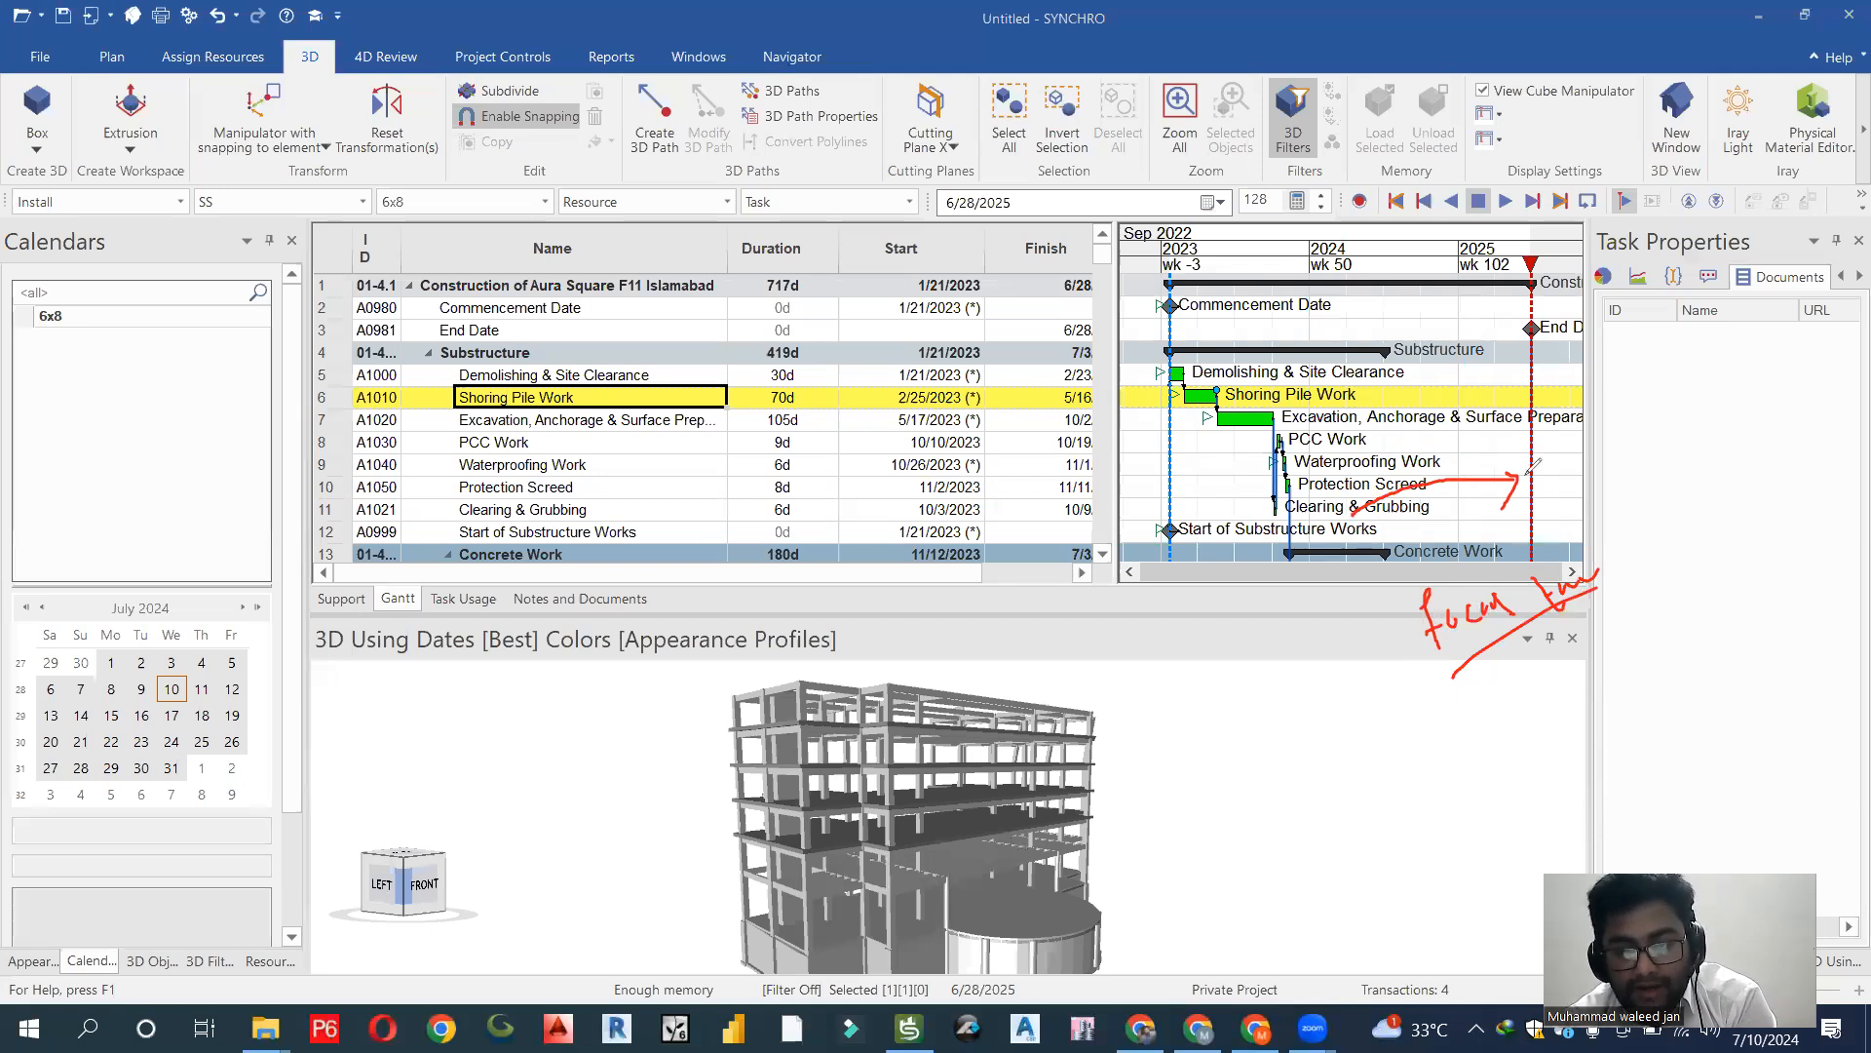
drag(1534, 292, 1544, 557)
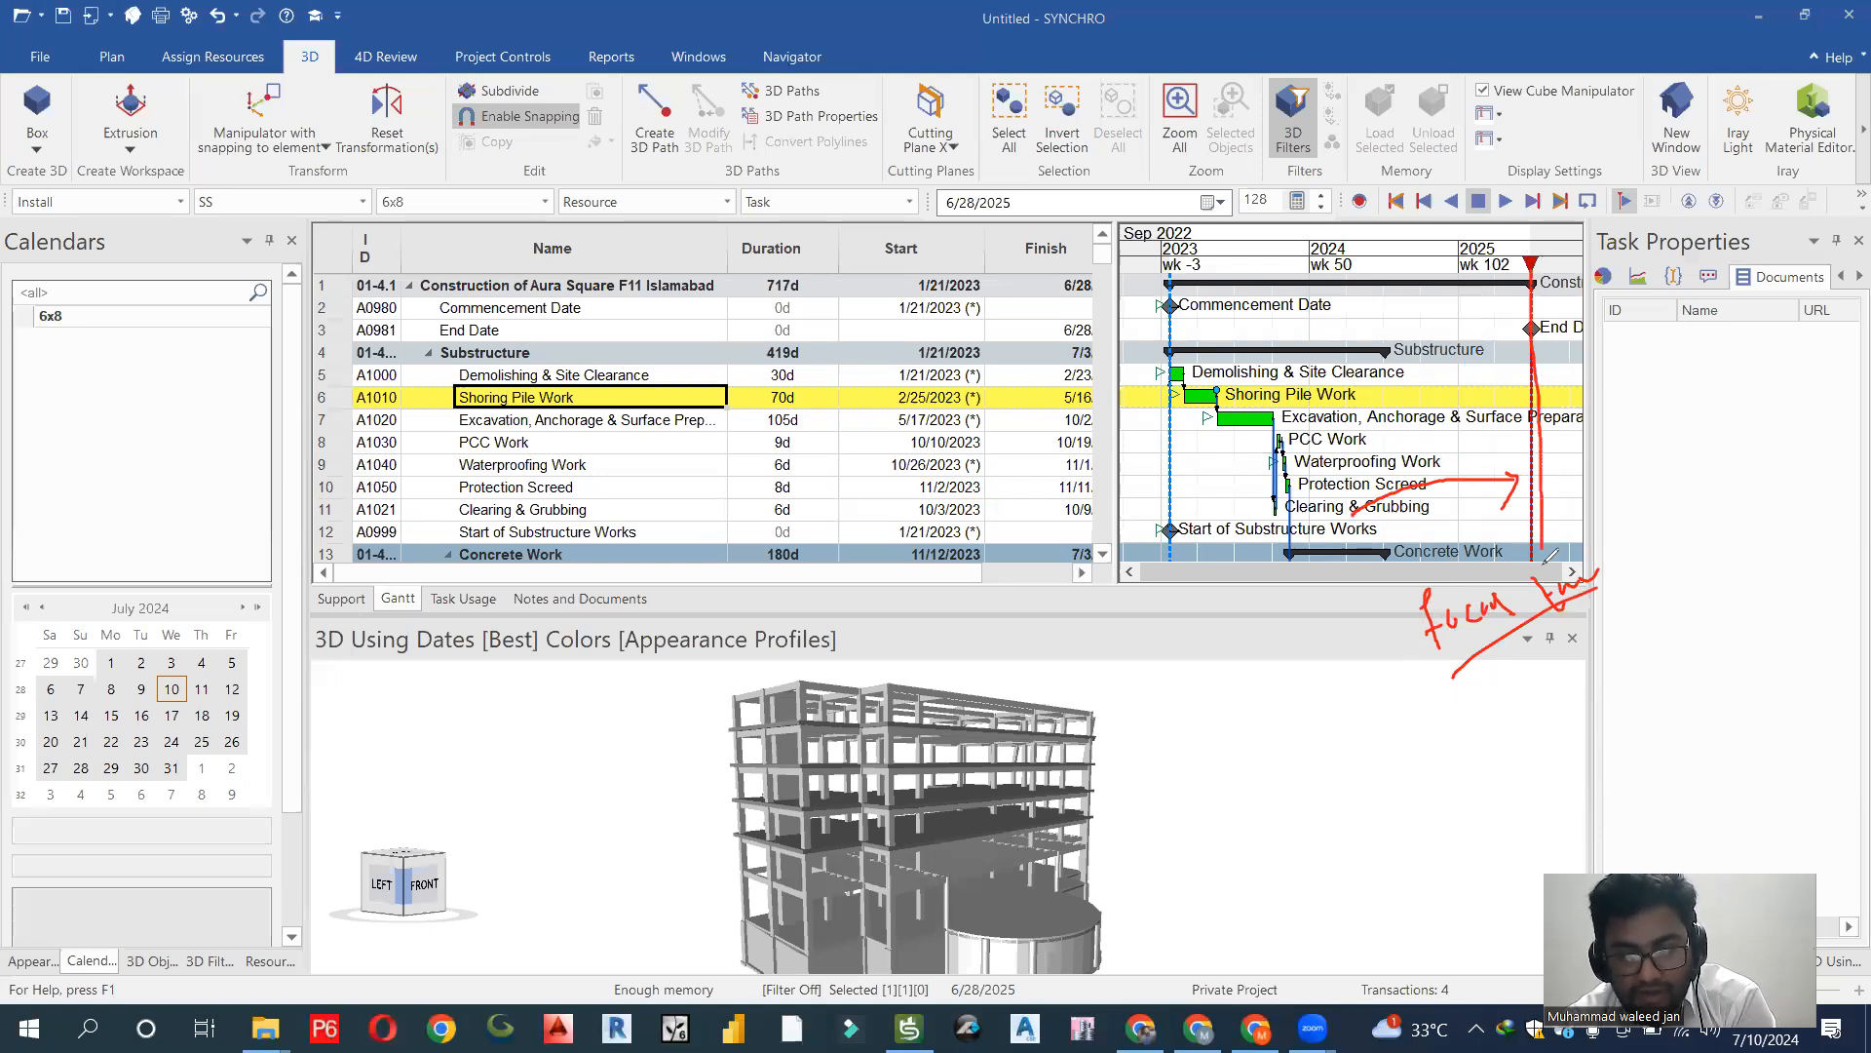
mouse_move(1524, 393)
mouse_down()
mouse_move(1291, 704)
mouse_move(1288, 799)
mouse_move(1308, 768)
mouse_move(1294, 850)
mouse_move(1345, 841)
mouse_move(1474, 729)
mouse_move(1496, 770)
mouse_move(1528, 717)
mouse_up()
drag(1450, 835, 1549, 757)
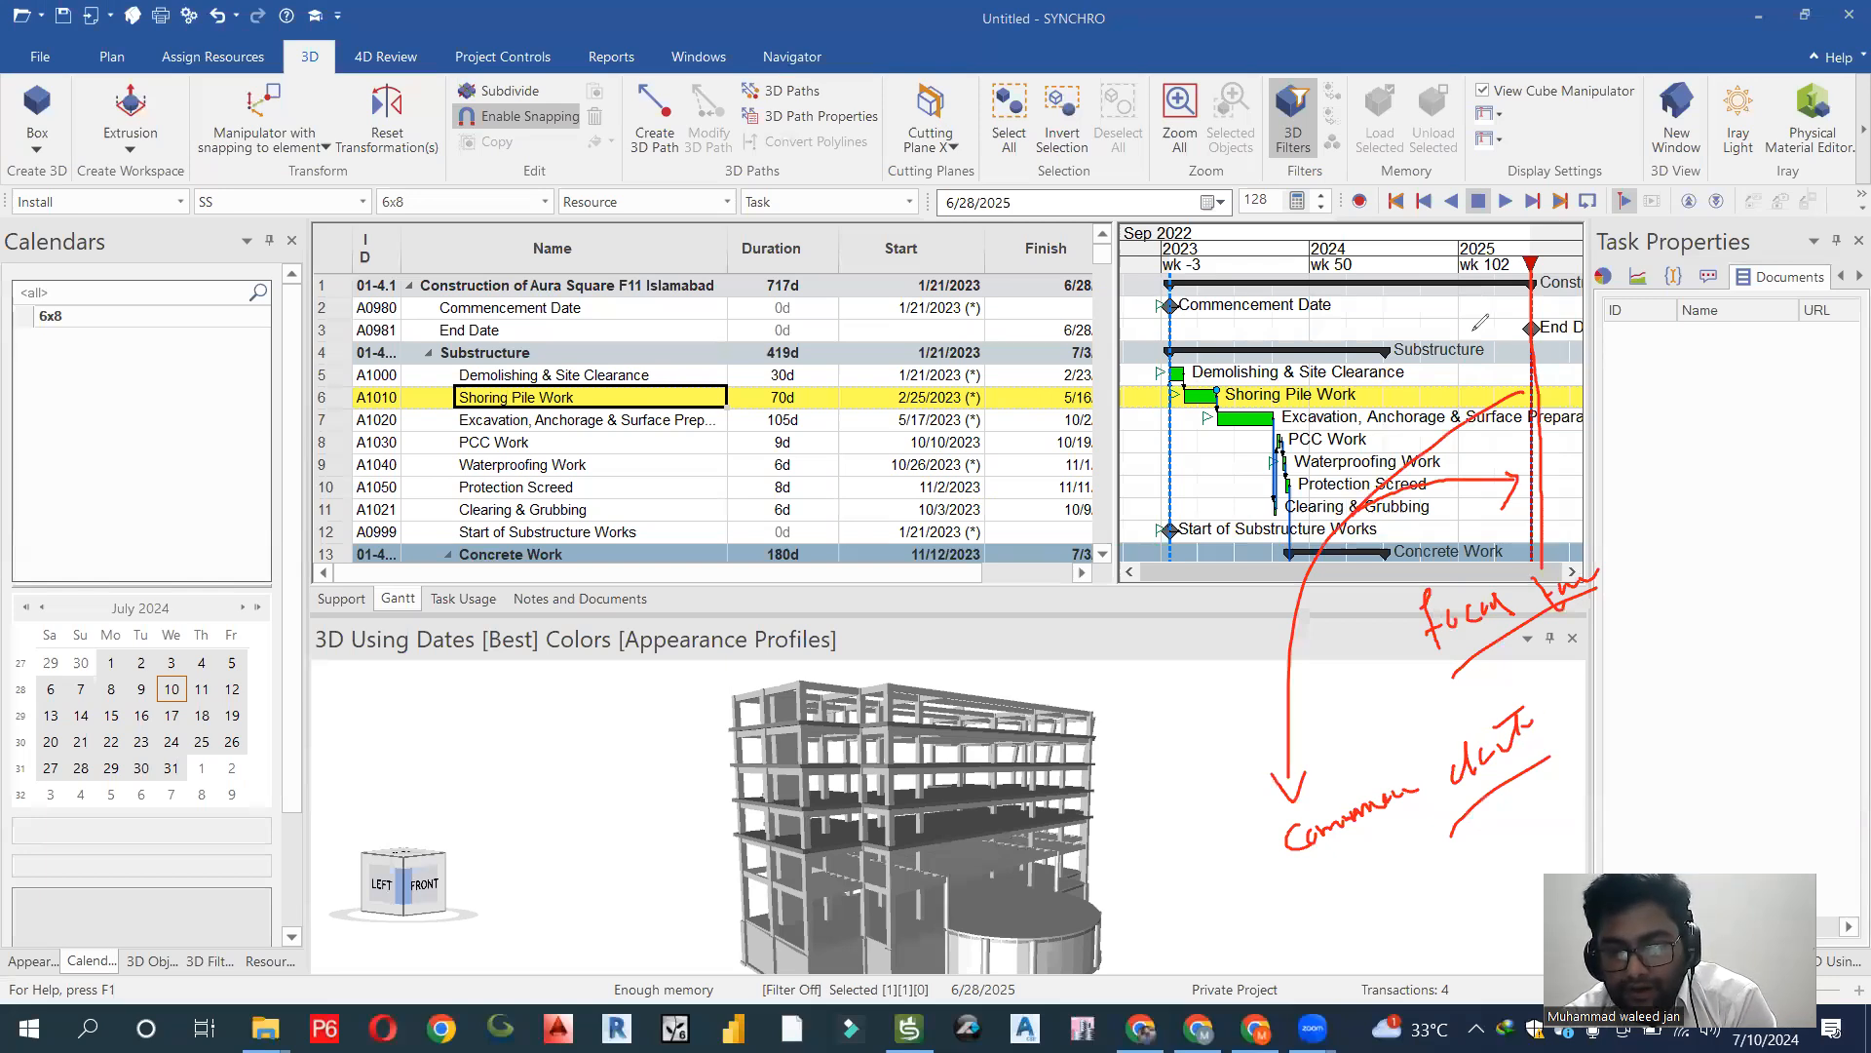
mouse_move(1392, 220)
mouse_down()
mouse_move(1735, 216)
mouse_move(1526, 174)
mouse_move(1343, 176)
mouse_move(1363, 212)
mouse_move(1404, 217)
mouse_up()
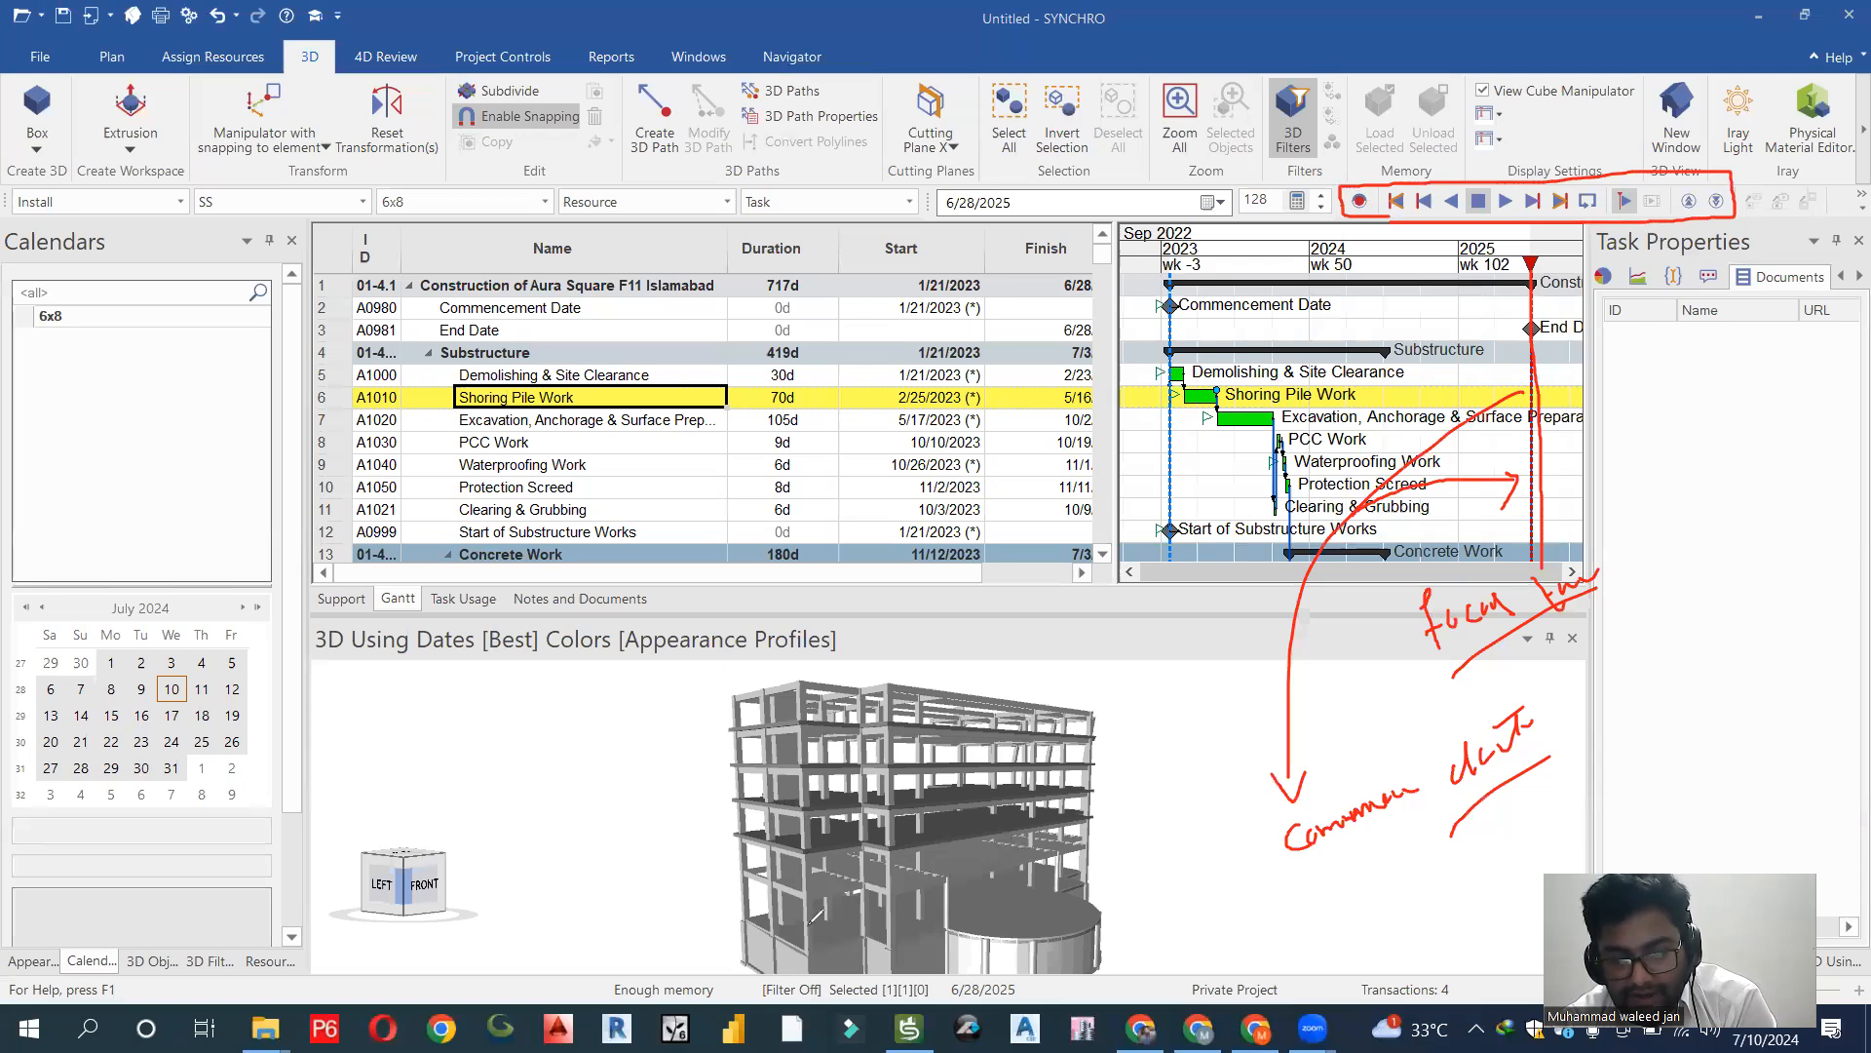
mouse_move(793, 942)
mouse_down()
mouse_move(634, 889)
mouse_move(698, 450)
mouse_up()
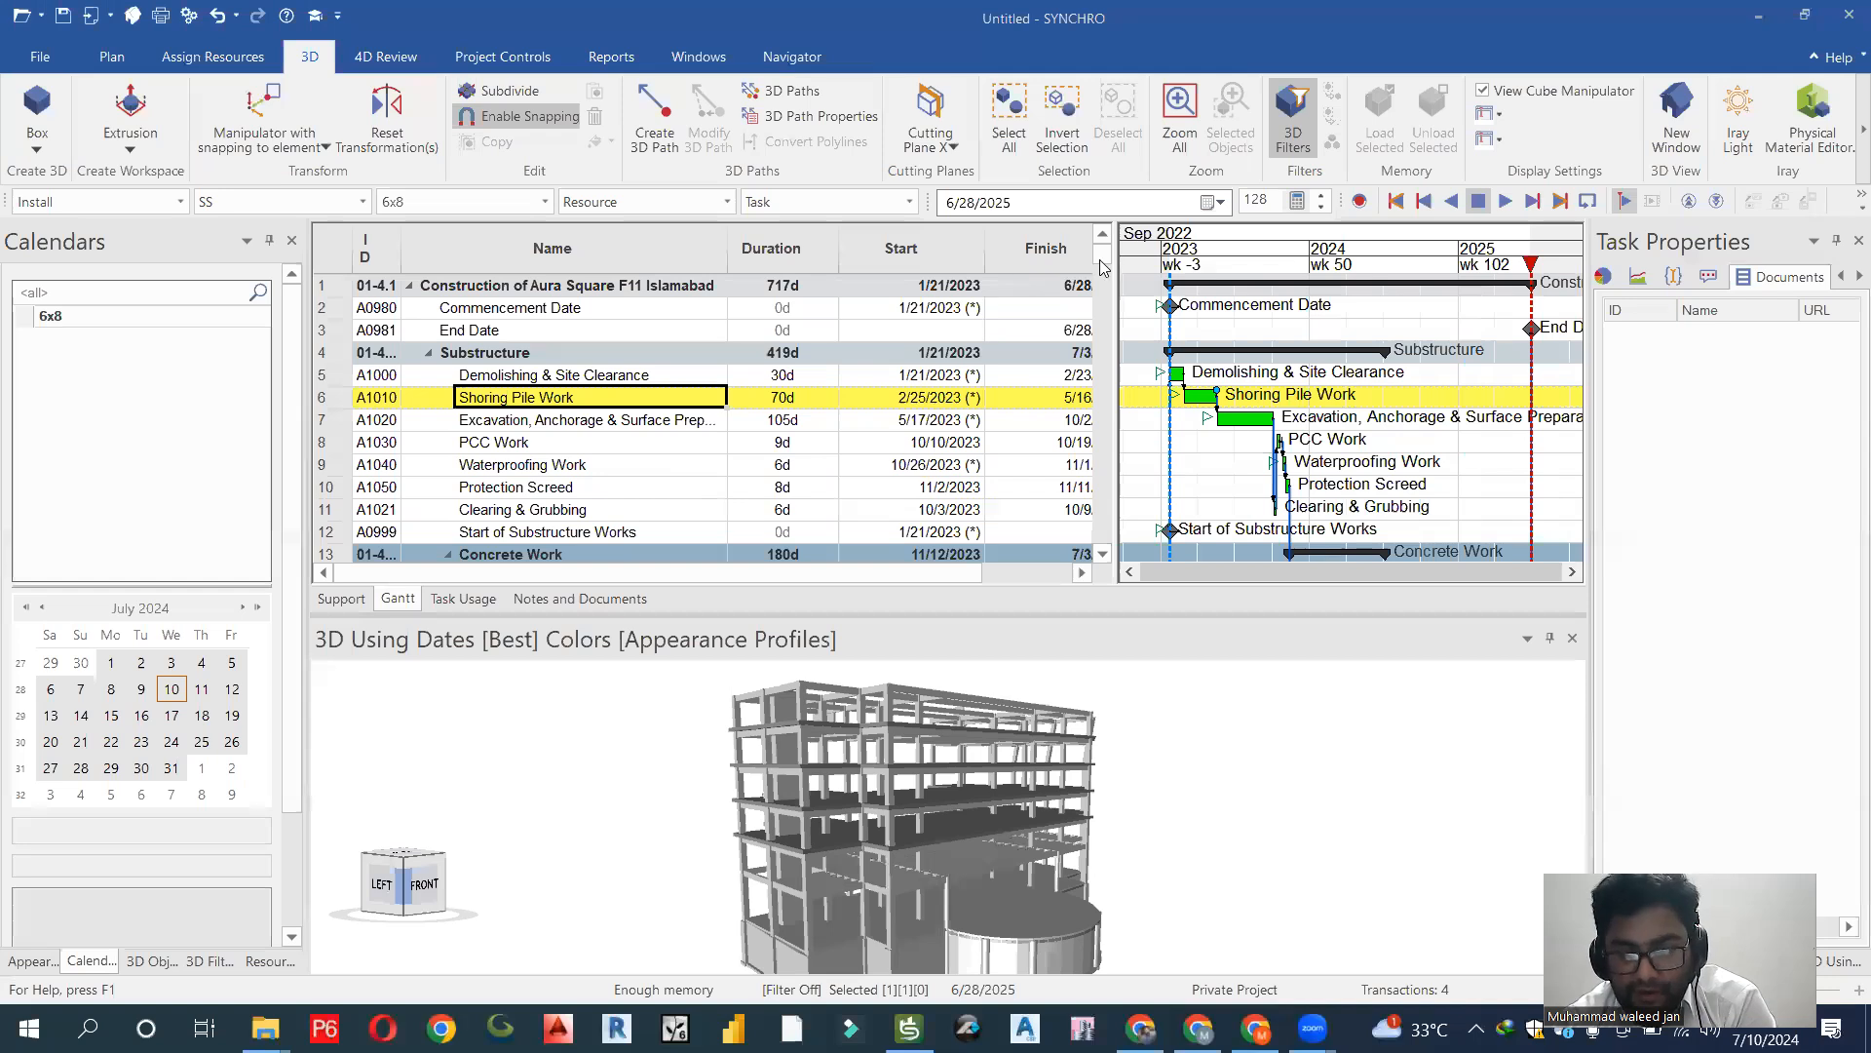
scroll(1101, 266, down, 4)
scroll(1103, 256, up, 4)
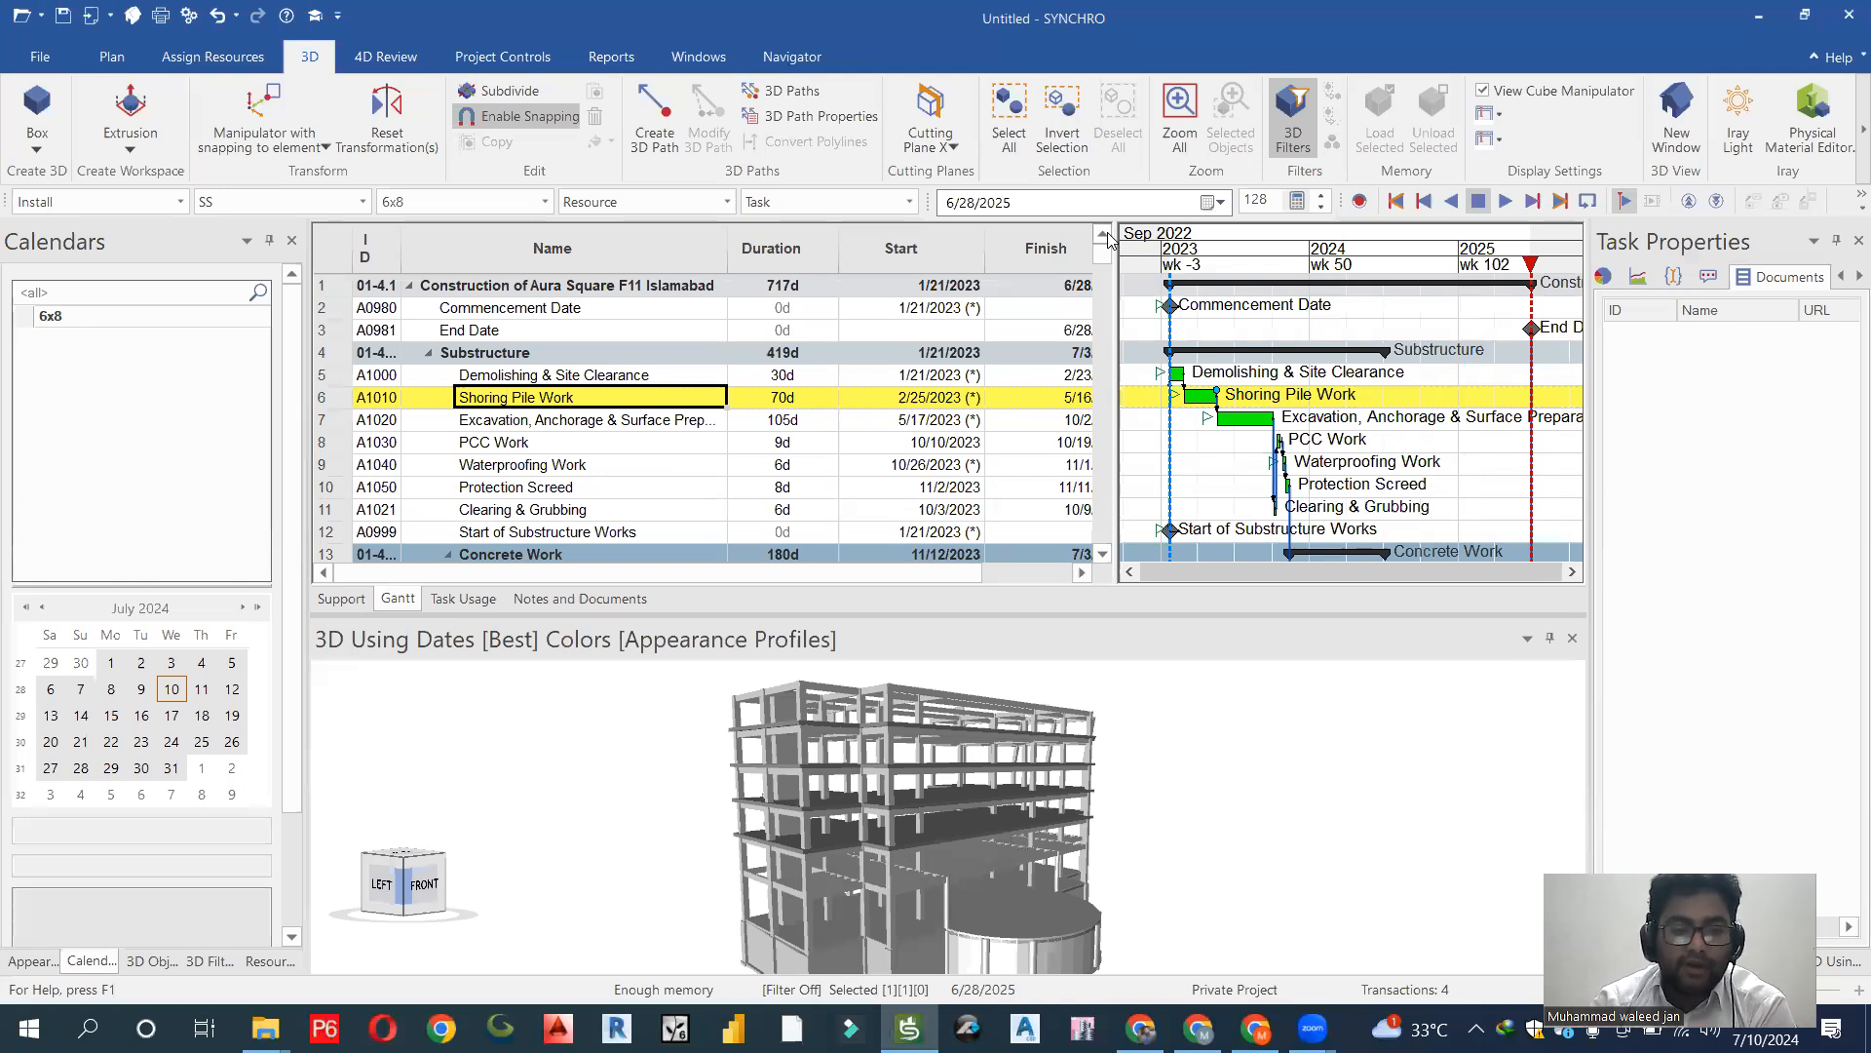
Close the Calendars pane and fit the whole building in the 3D view, seen from its front-left side.
click(291, 240)
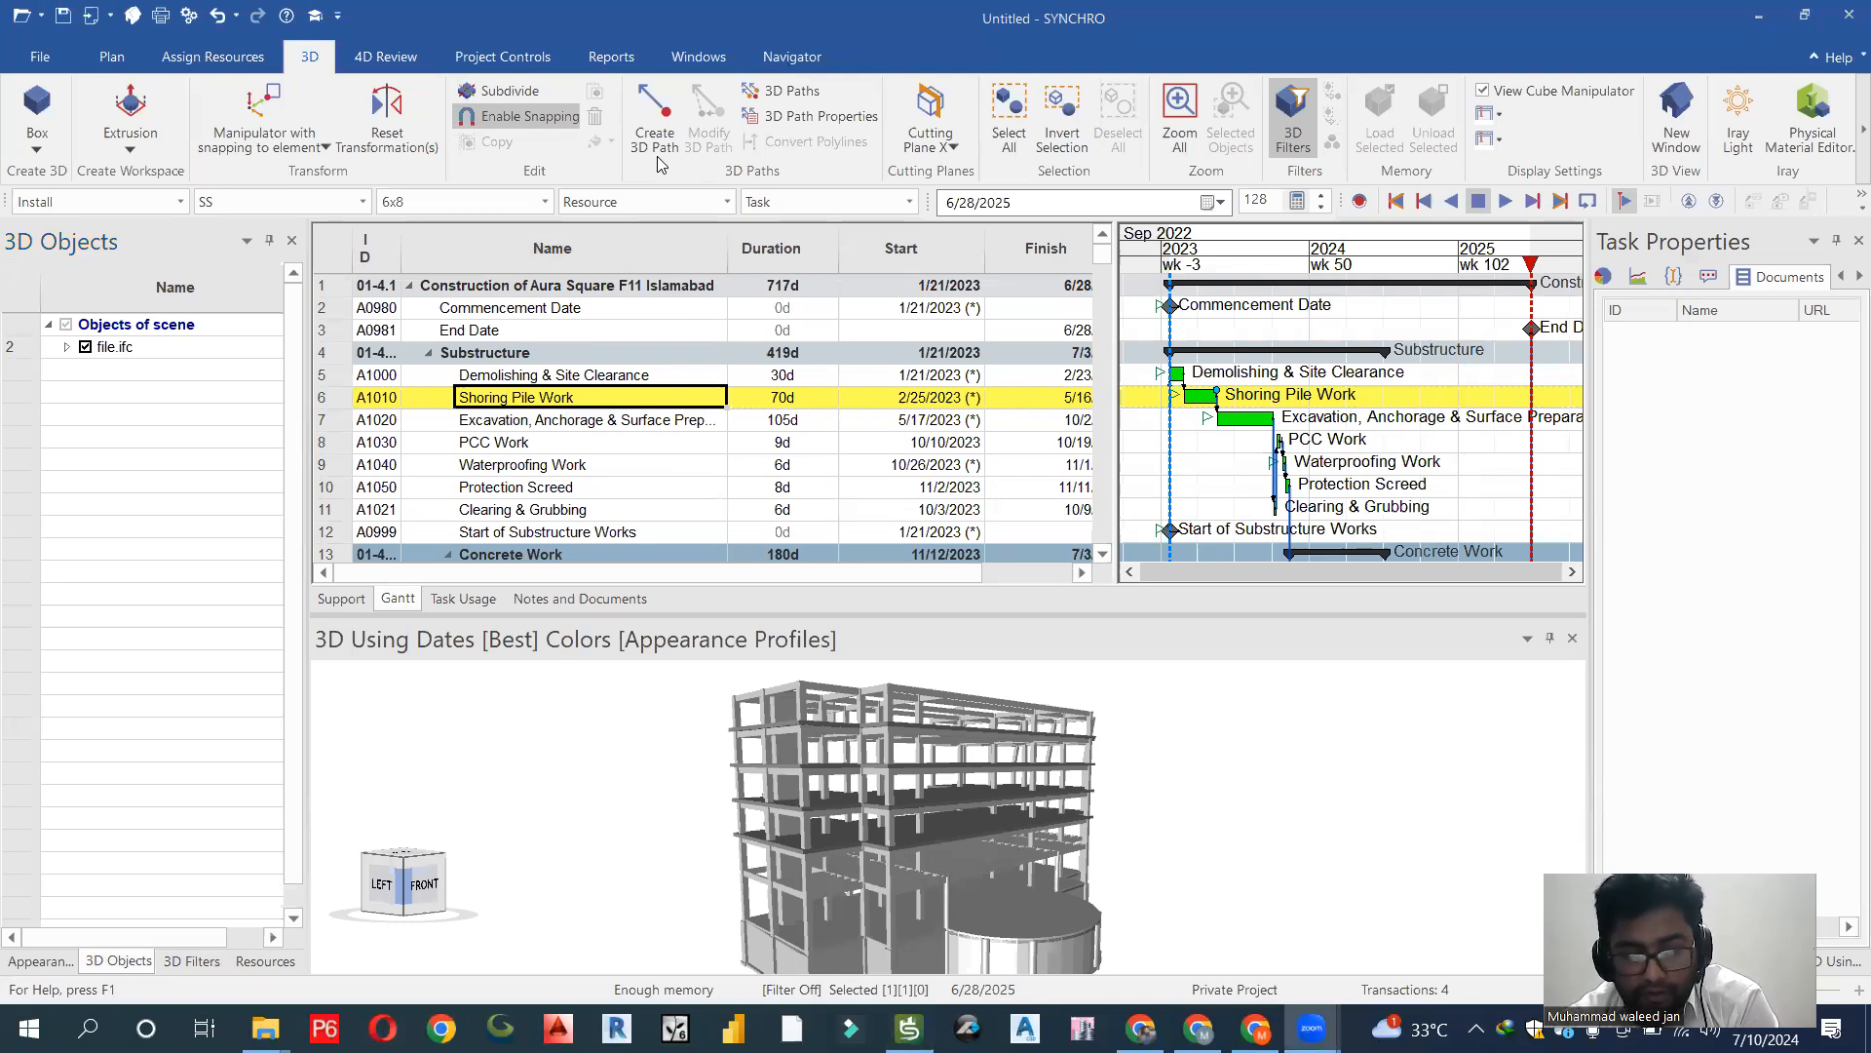
click(127, 62)
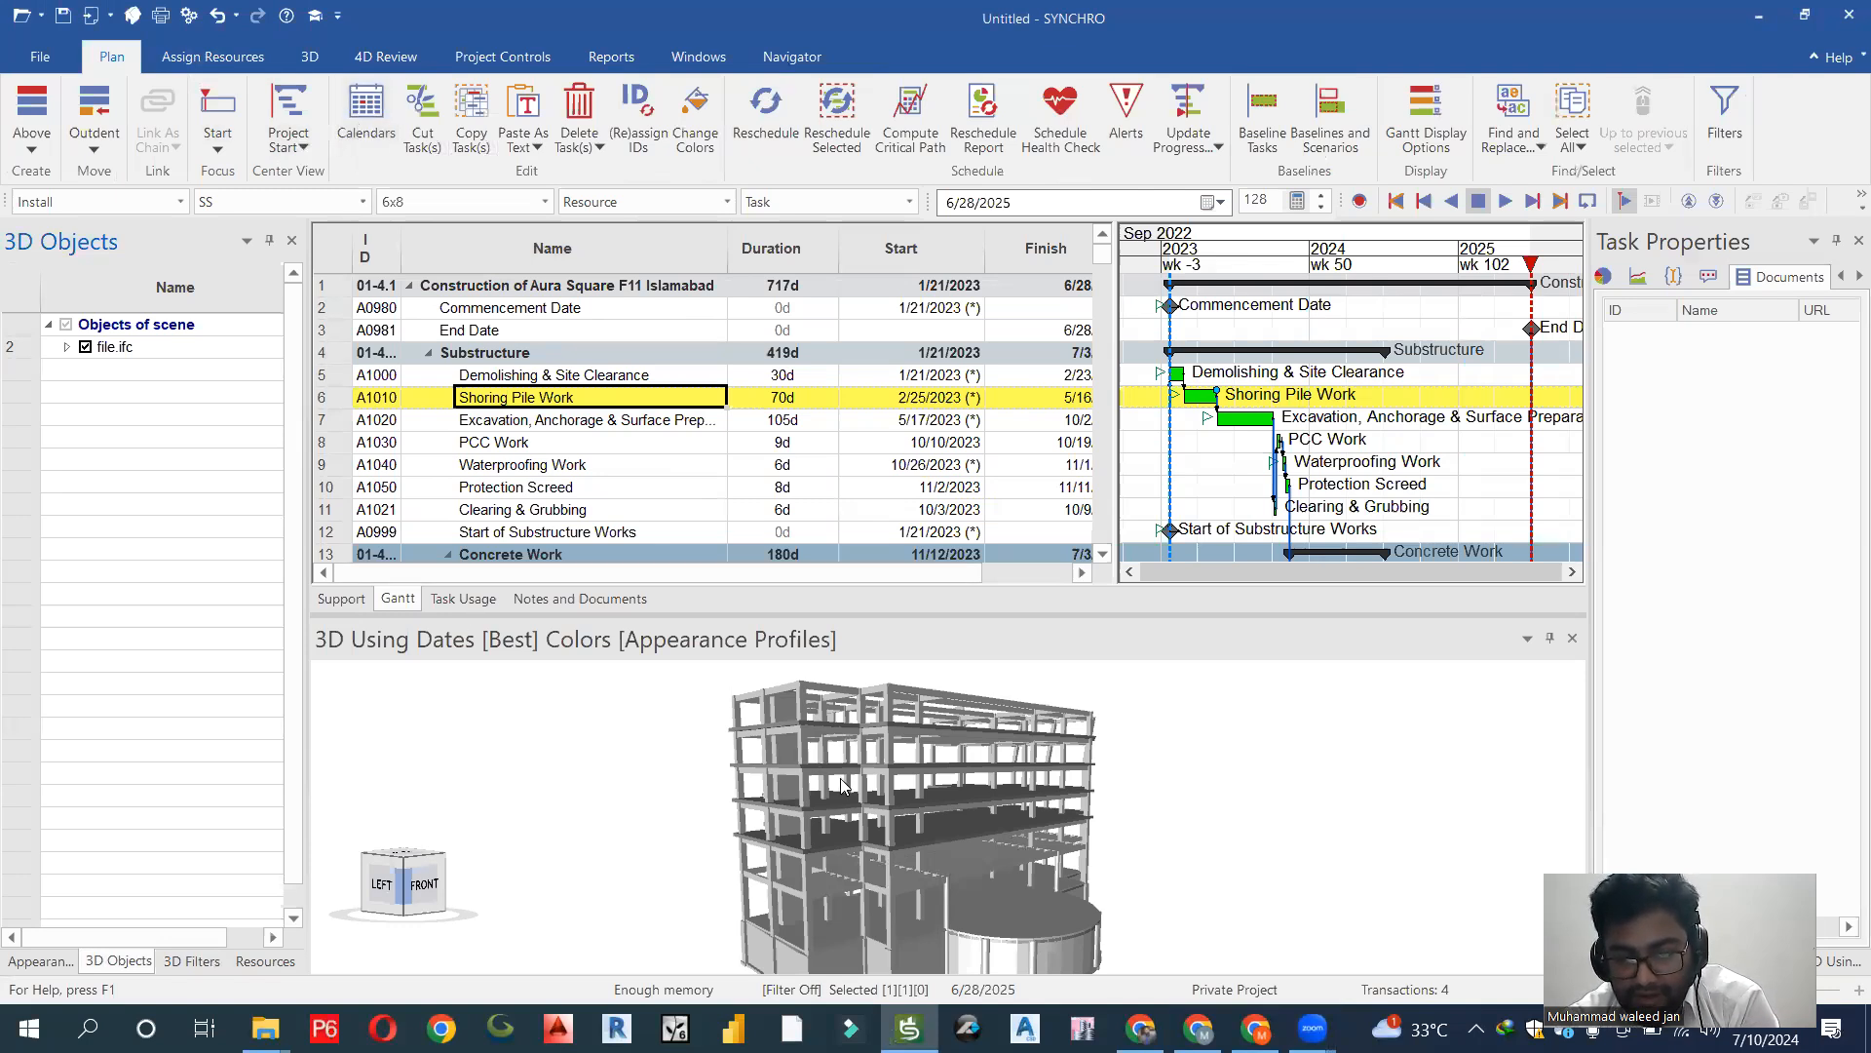
scroll(840, 790, down, 3)
middle_drag(840, 799, 895, 784)
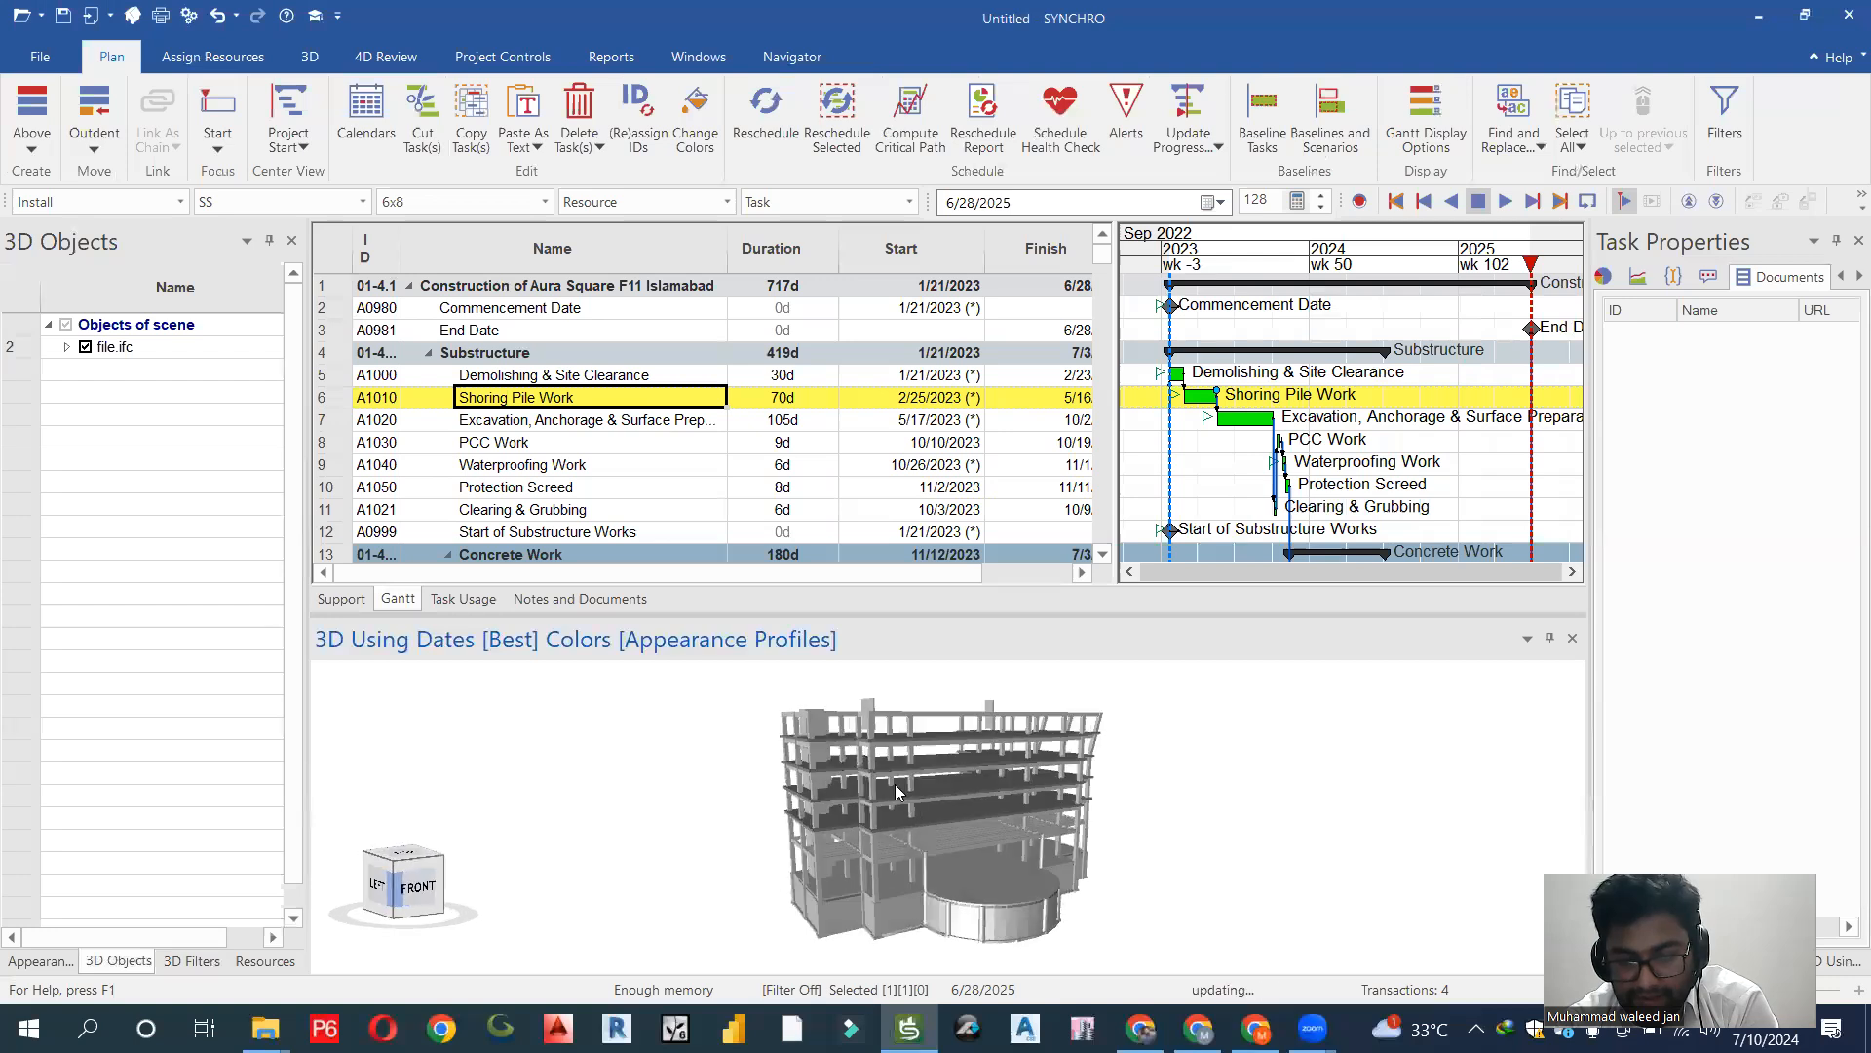
middle_drag(838, 838, 846, 863)
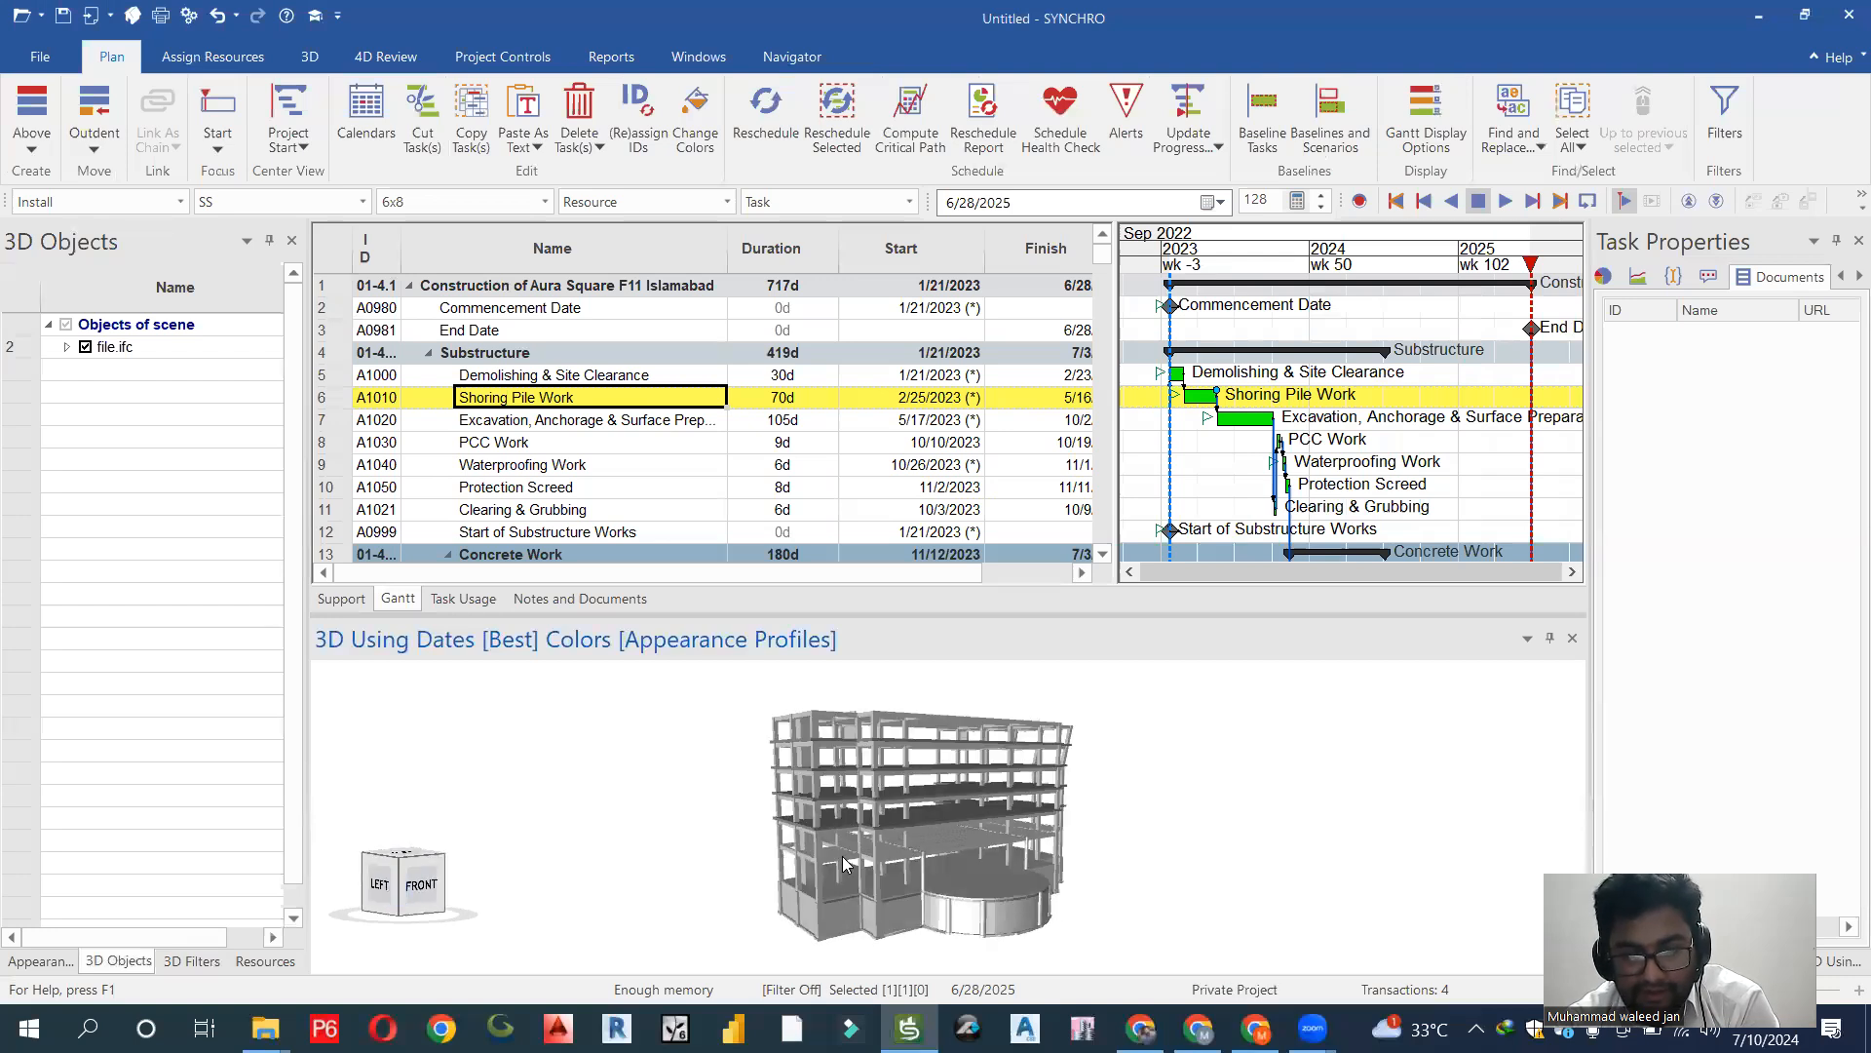
Display the project's Calendars pane again from the planning tools.
click(381, 134)
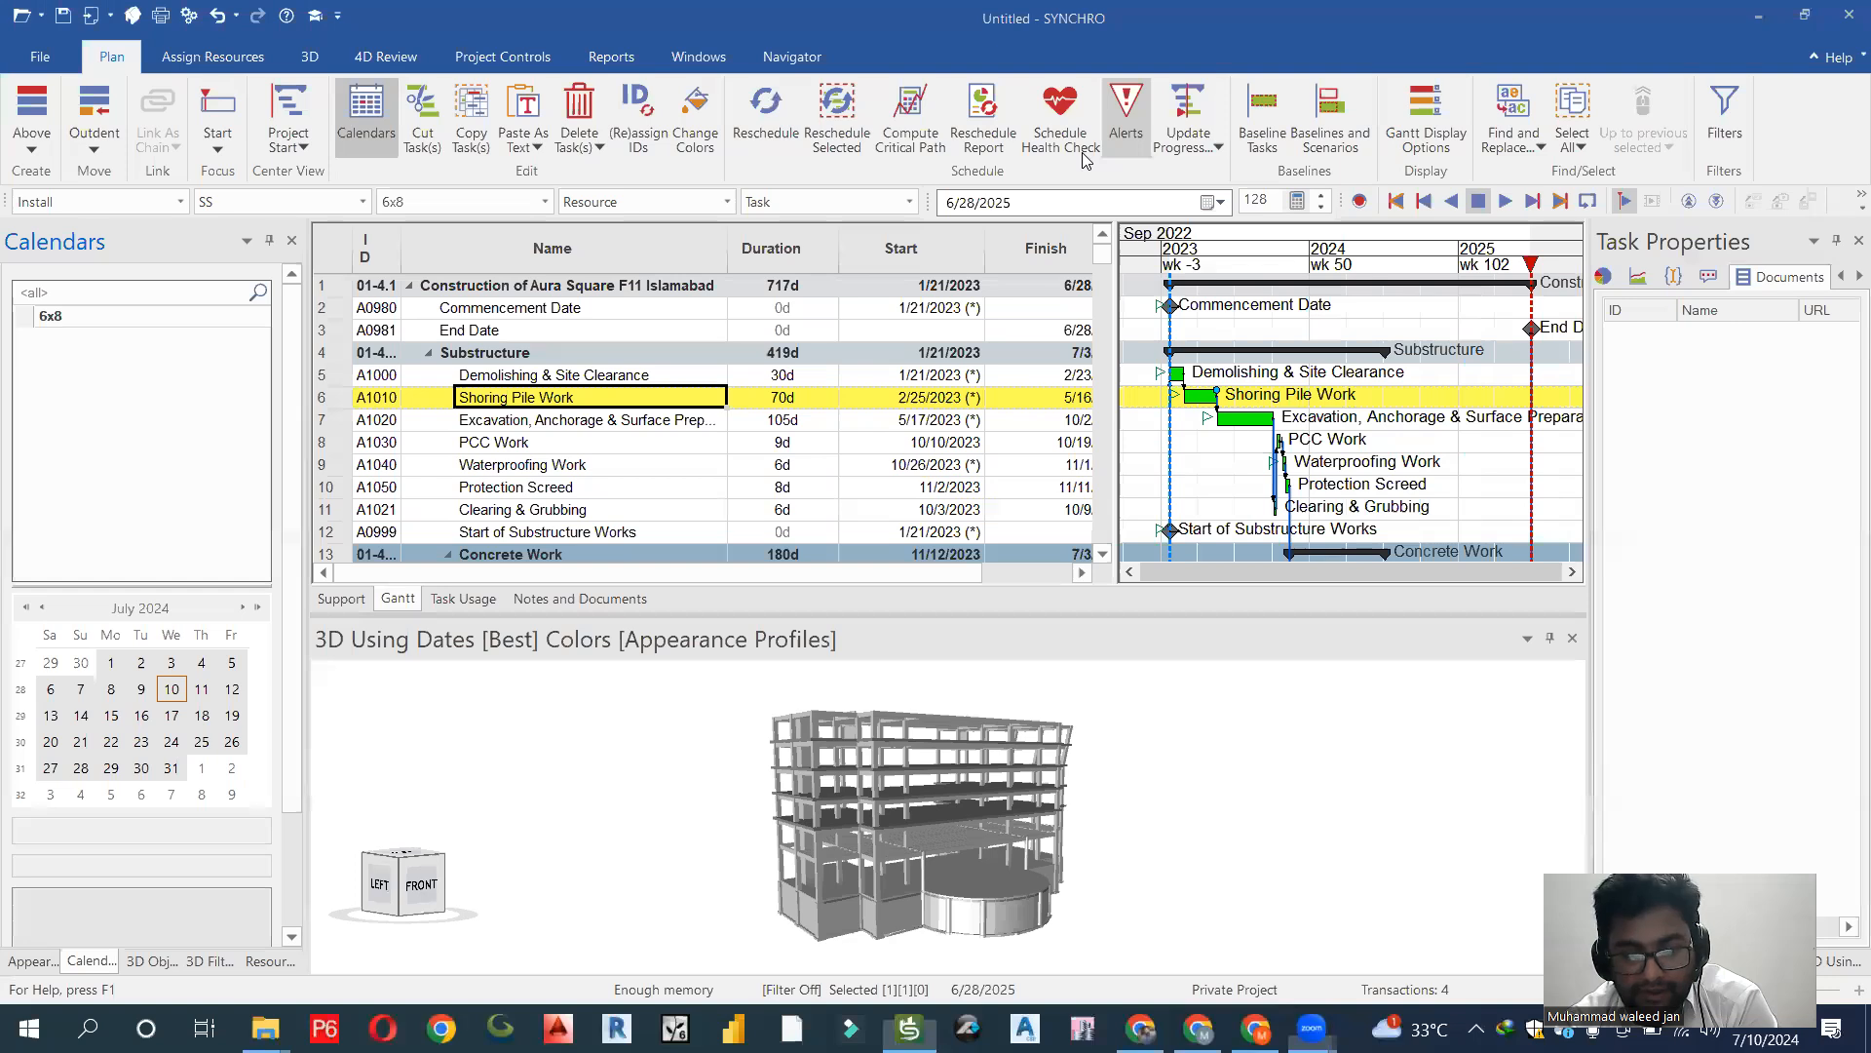
mouse_move(470, 575)
mouse_down()
mouse_move(299, 583)
mouse_move(256, 619)
mouse_move(289, 631)
mouse_up()
drag(1552, 590, 1626, 586)
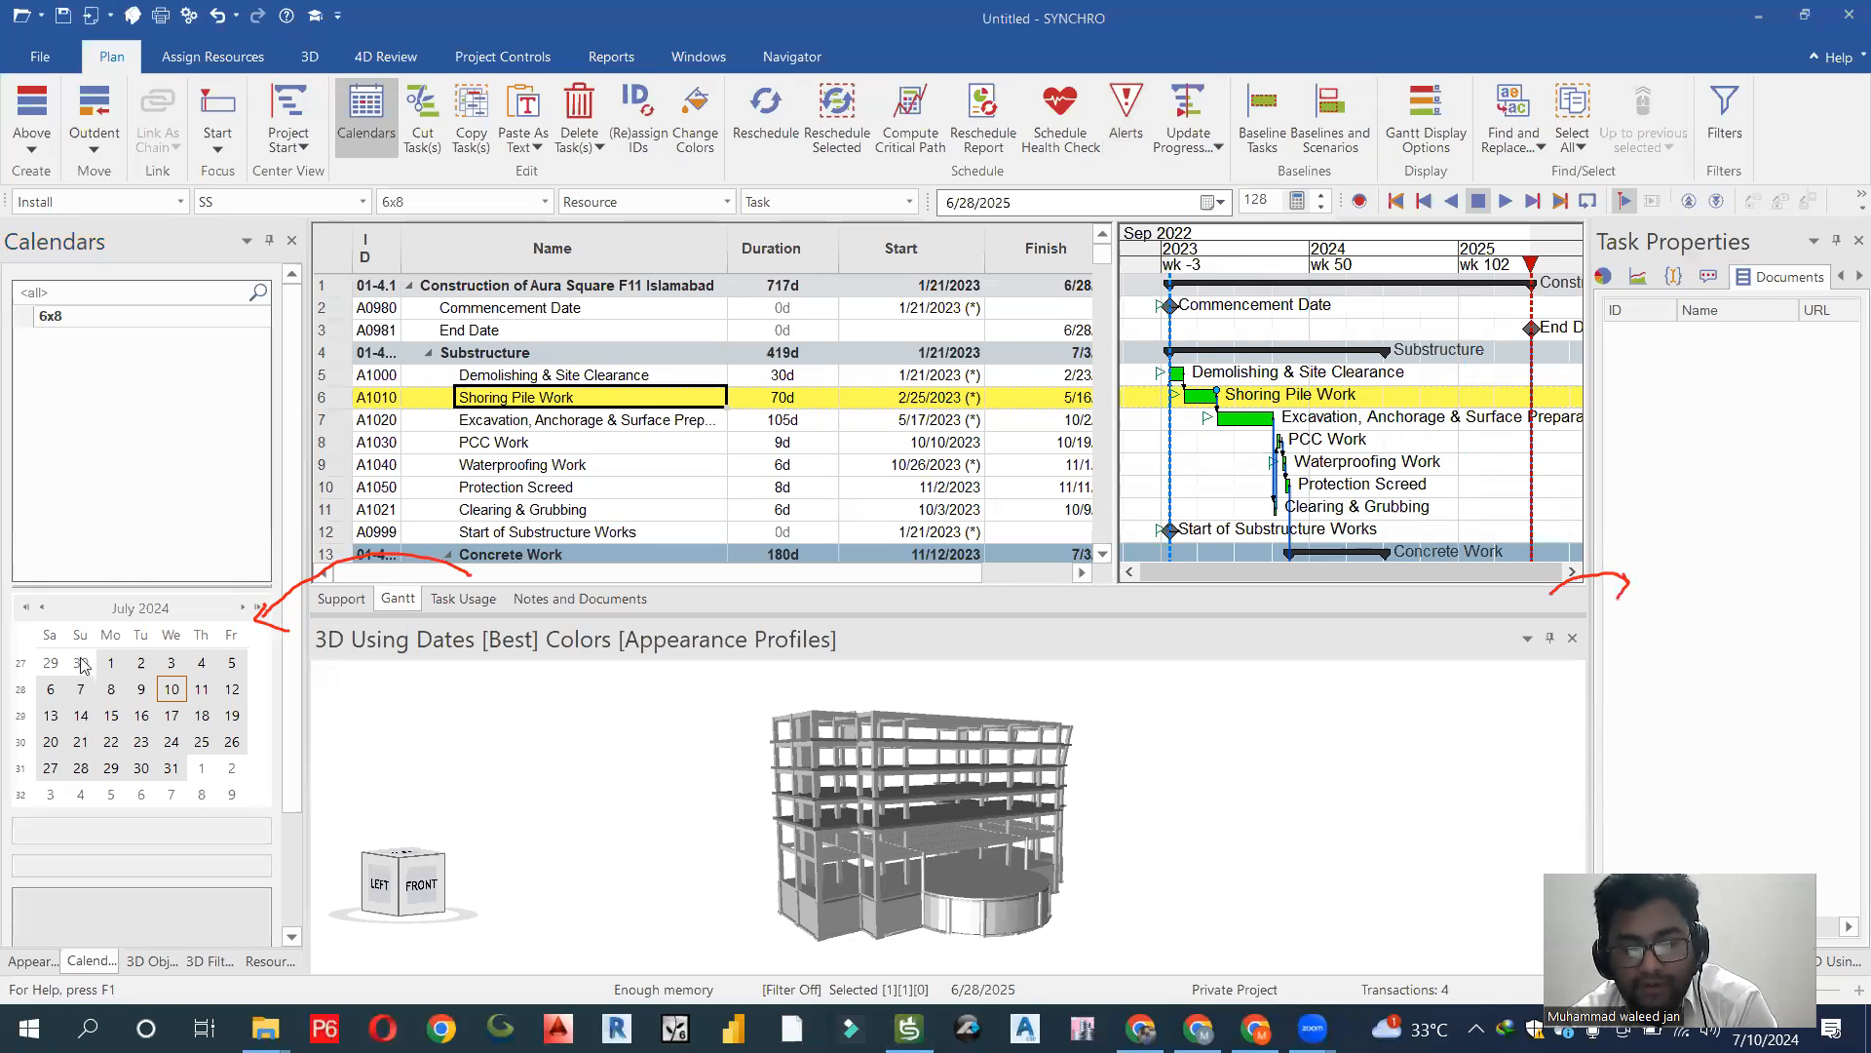
key(Escape)
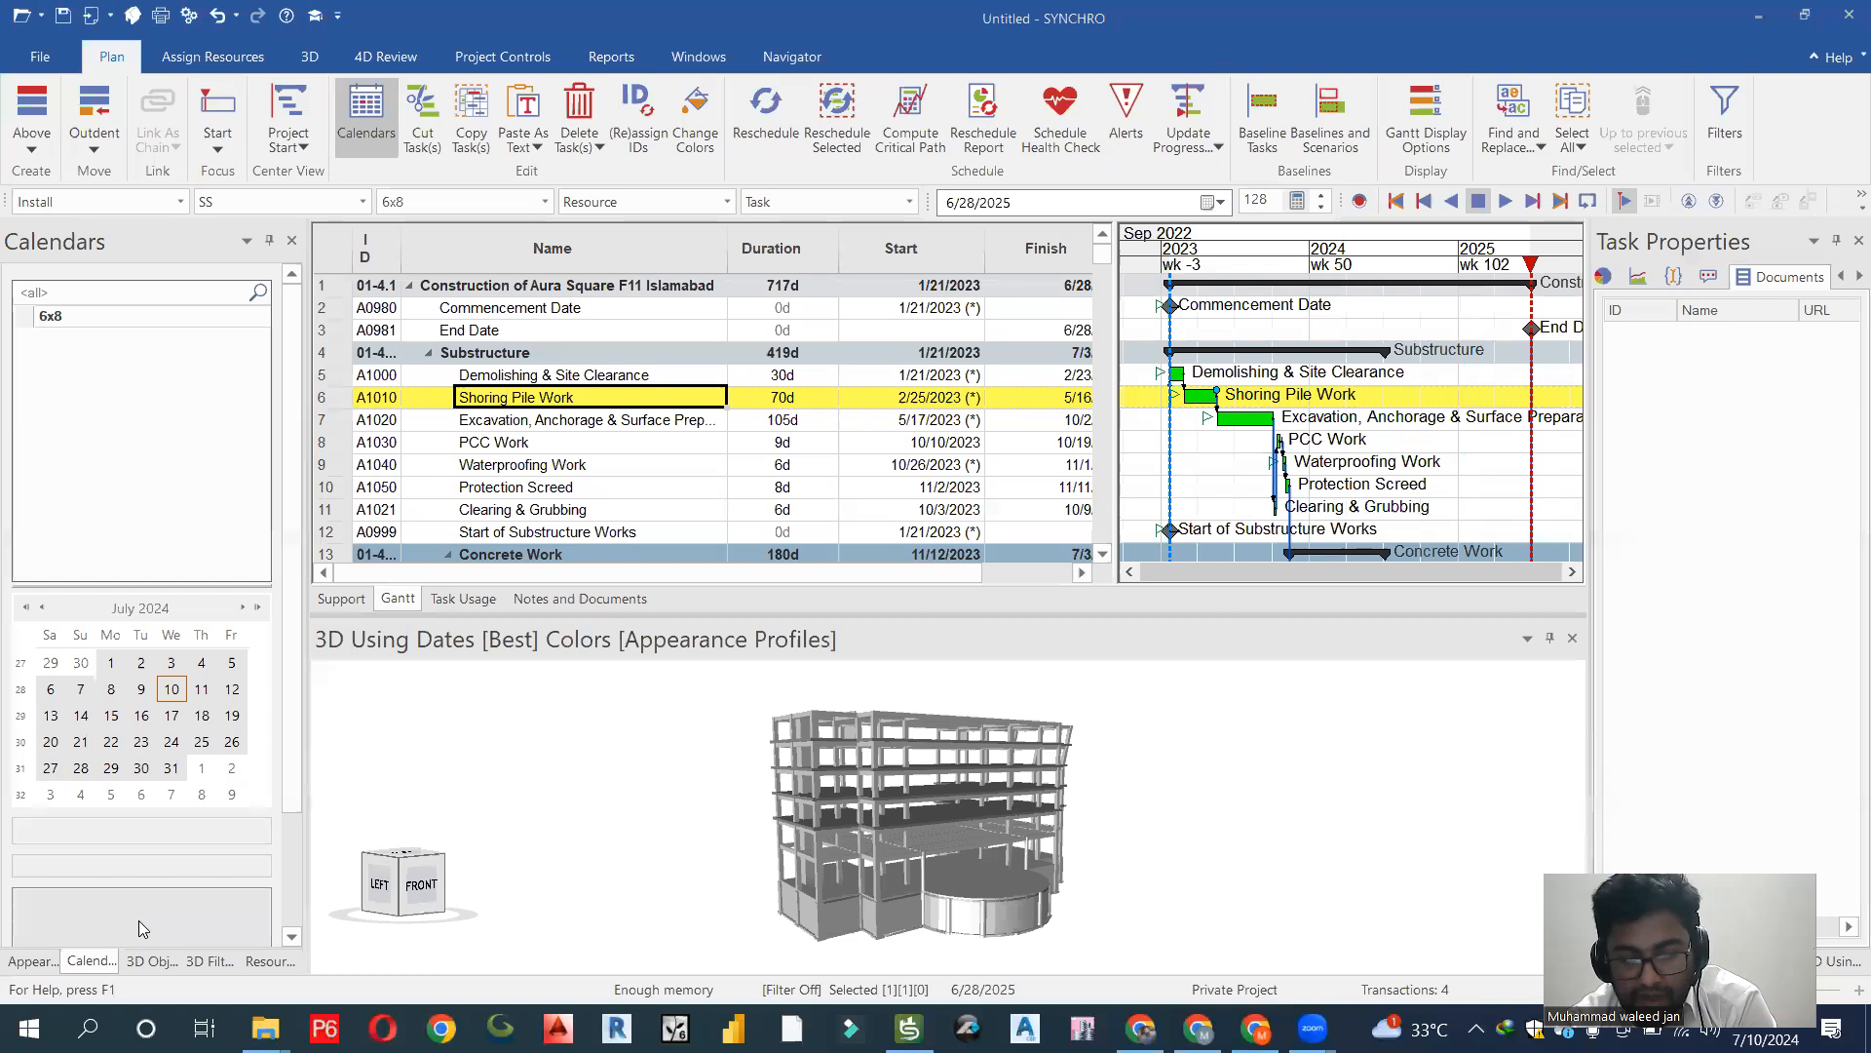
Display the Resources list and widen its pane until all its columns are readable.
click(255, 961)
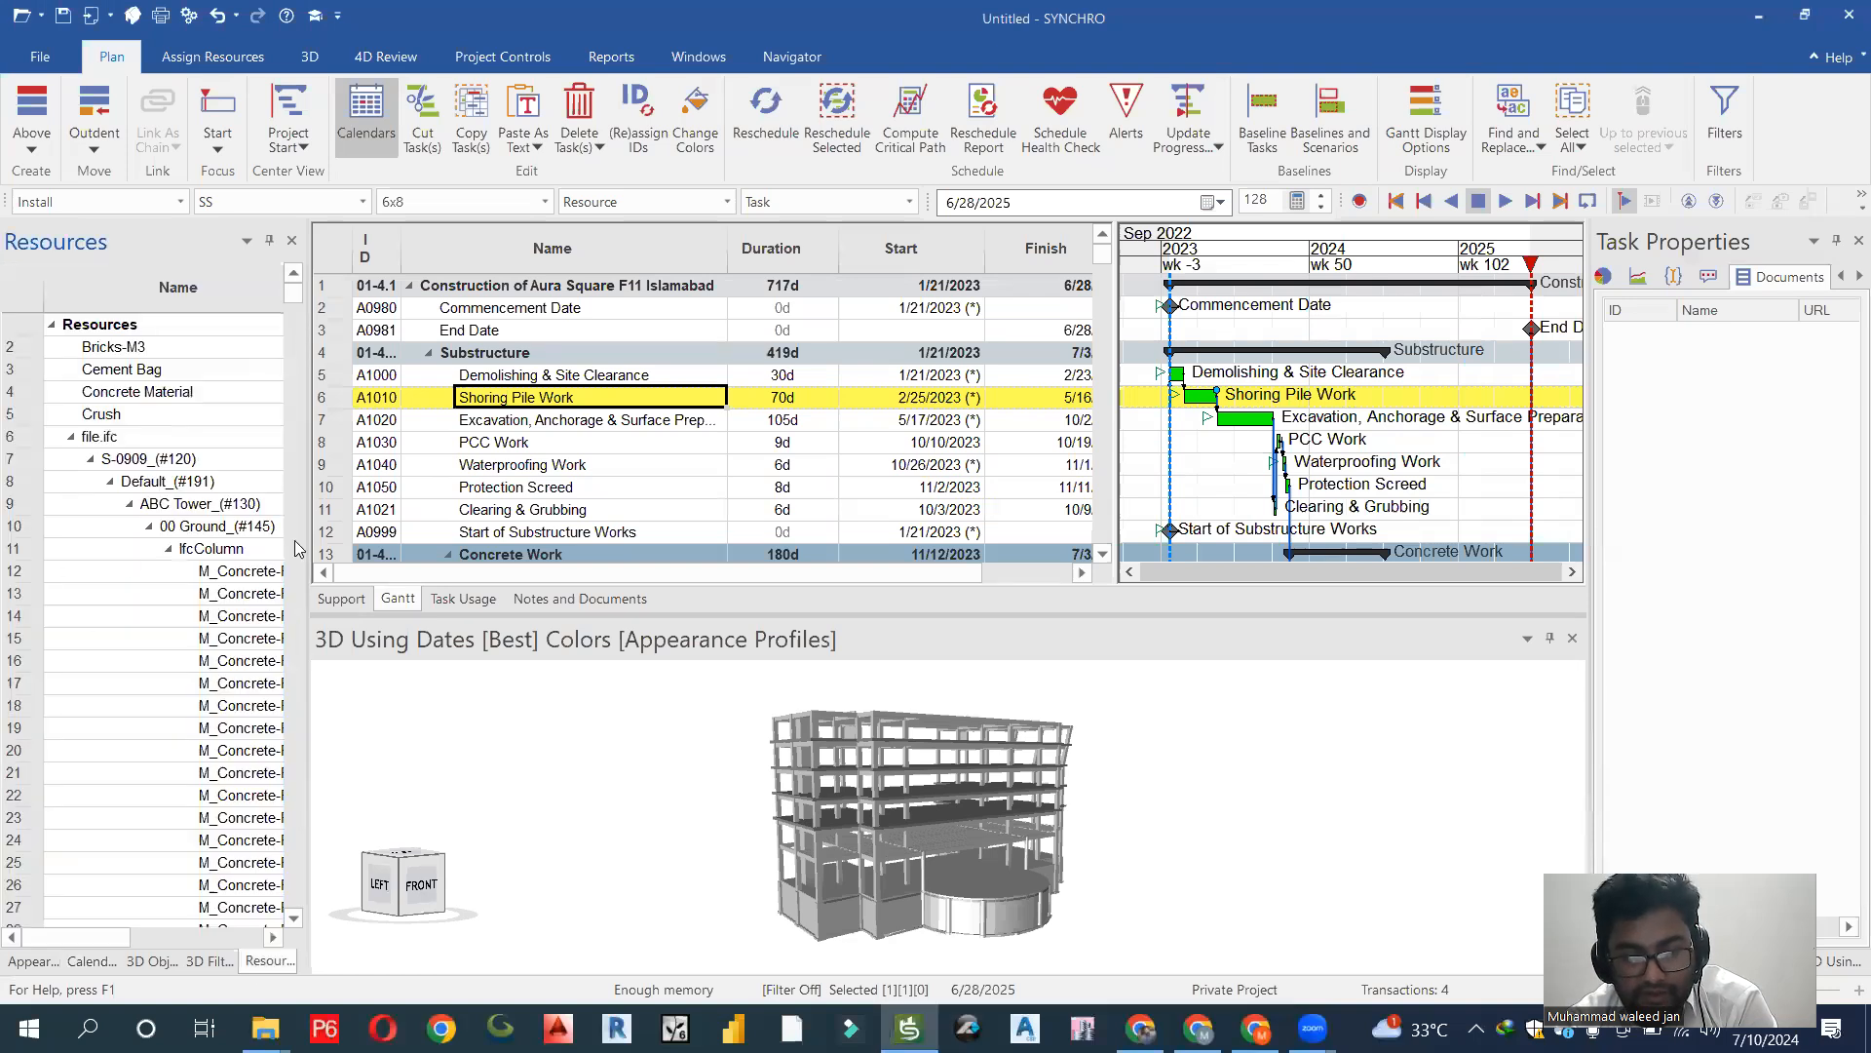
drag(308, 545, 1431, 539)
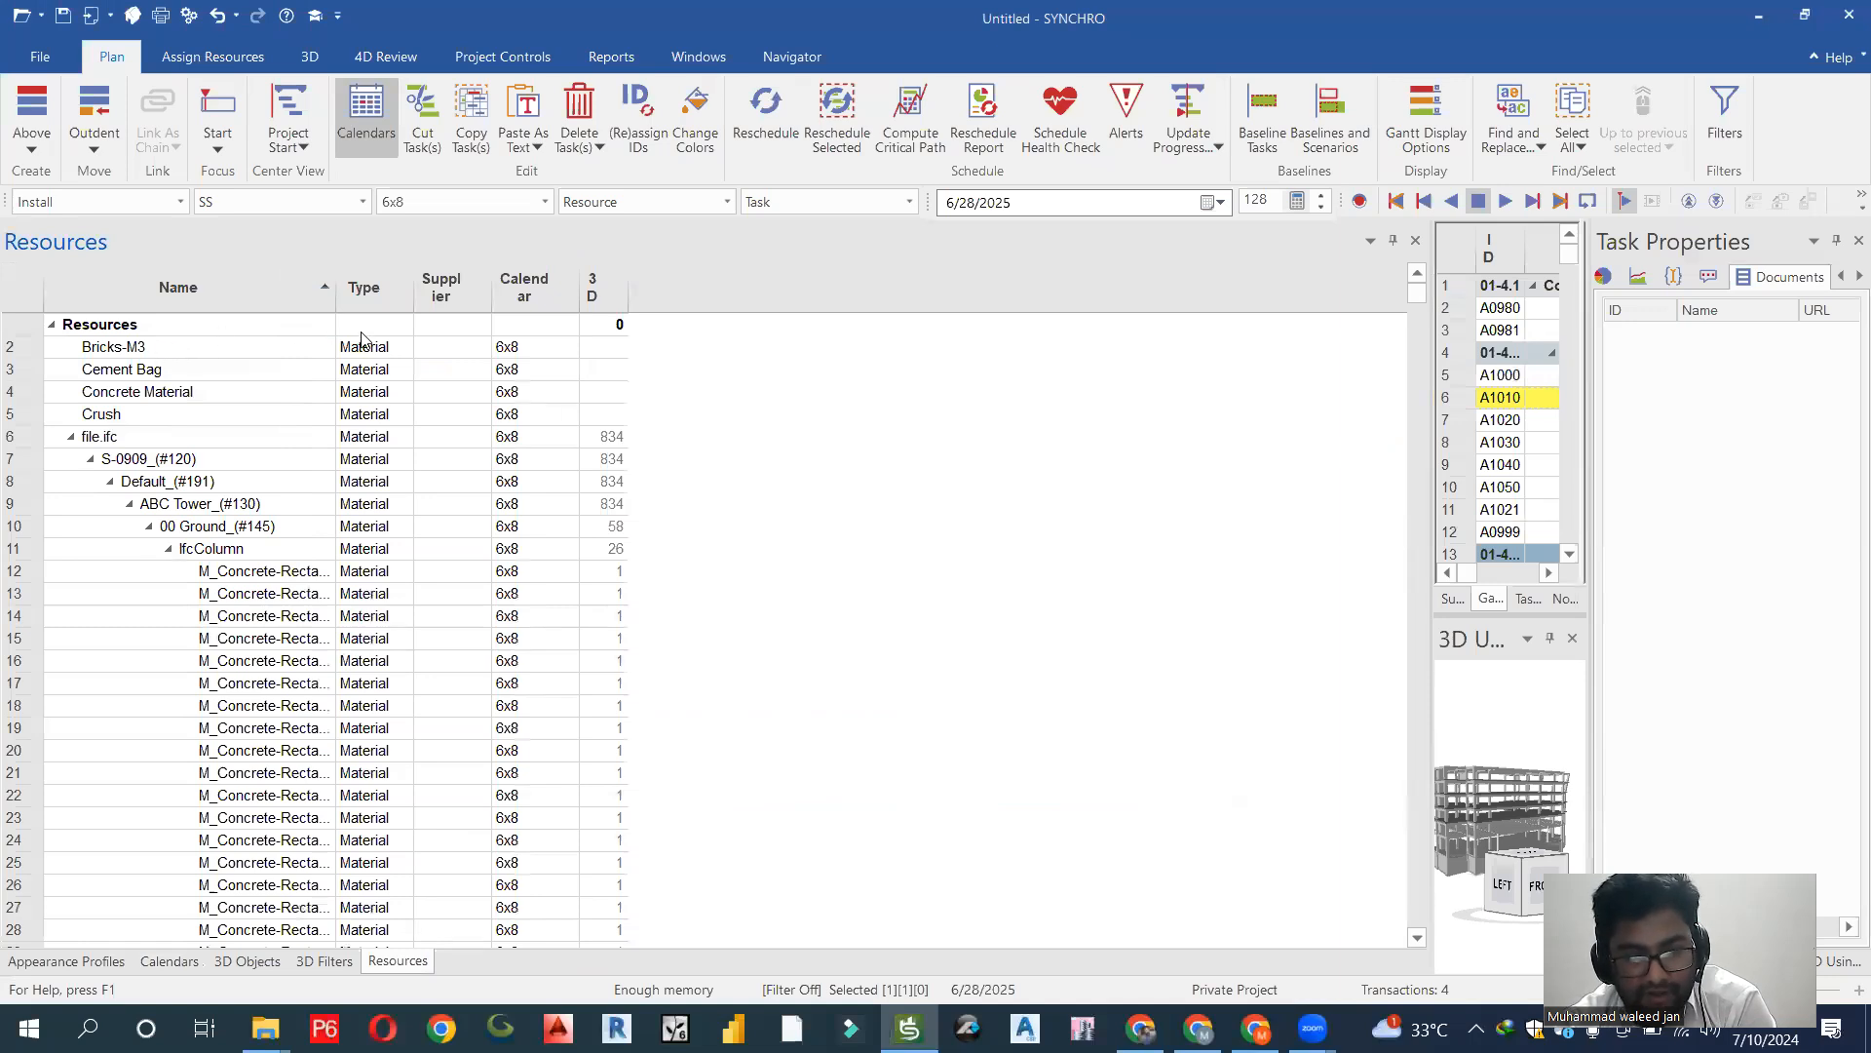
Examine the calendar assigned to the material resources and the elements under file.ifc in the Resources list.
click(531, 349)
click(533, 370)
click(532, 393)
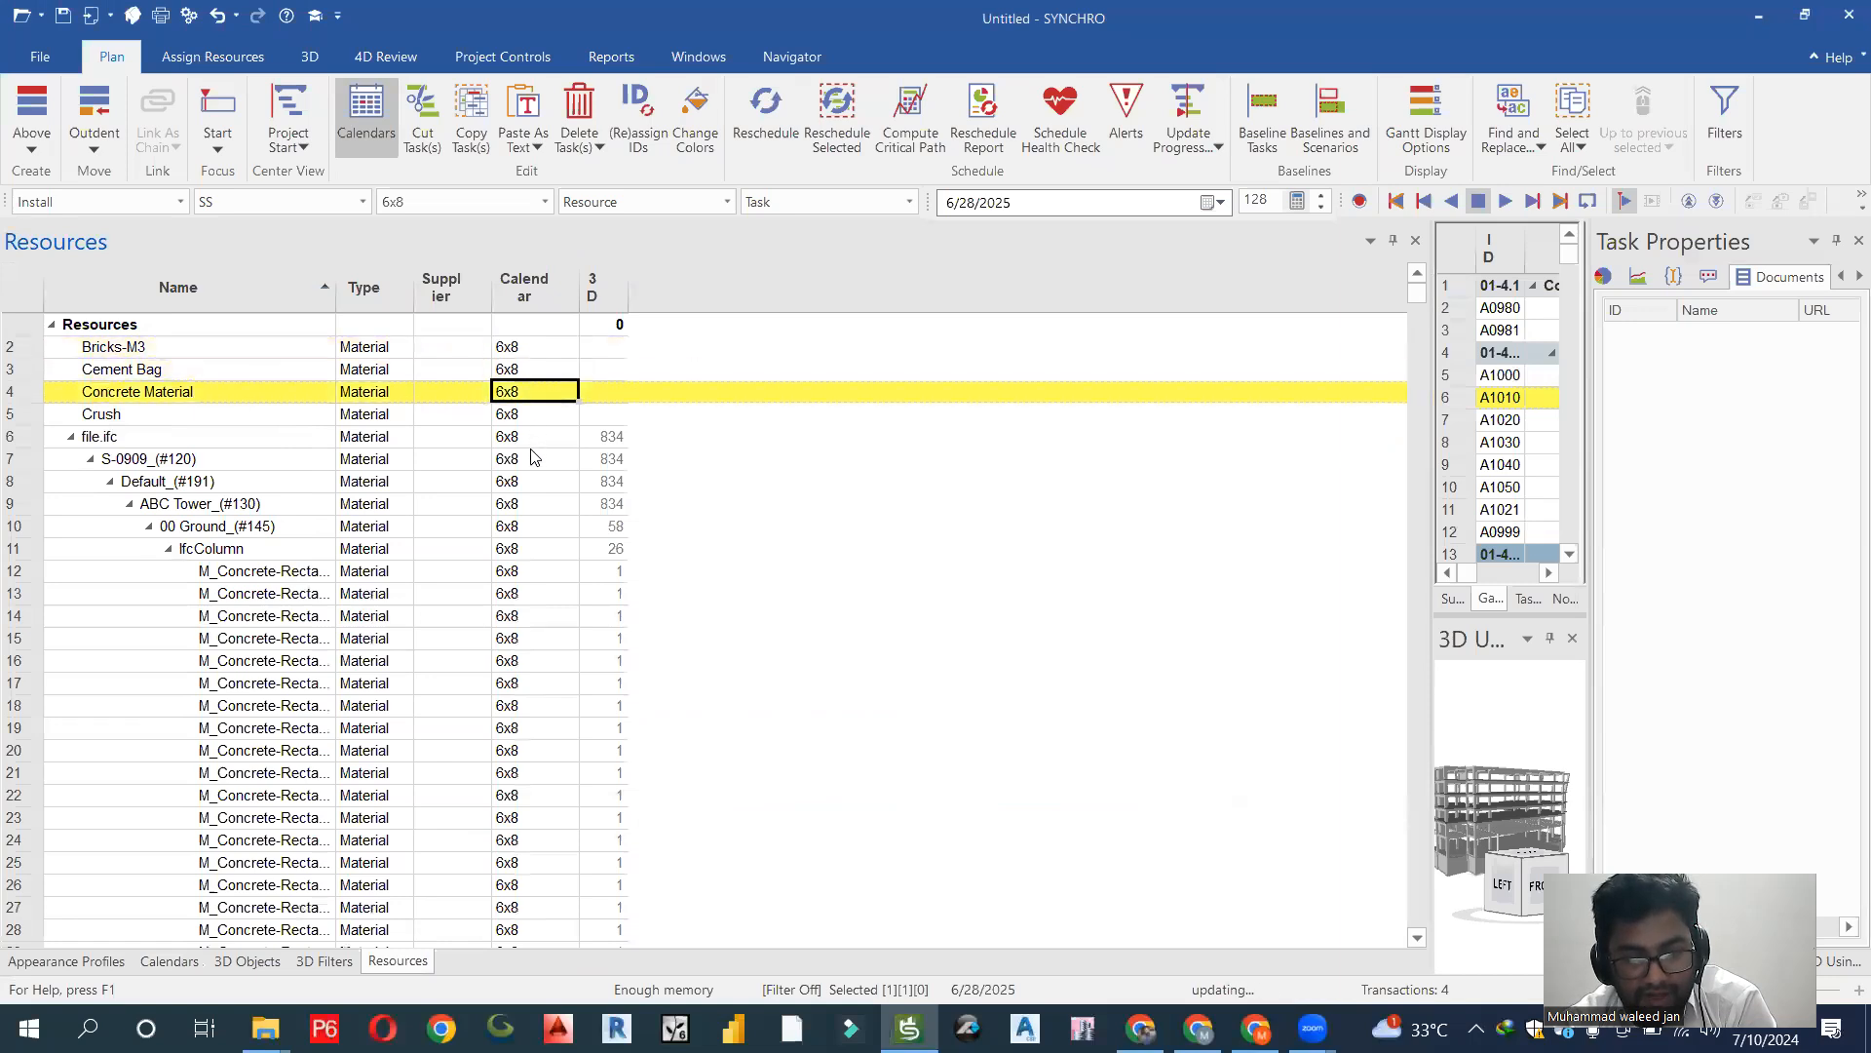
click(533, 439)
click(533, 508)
click(541, 572)
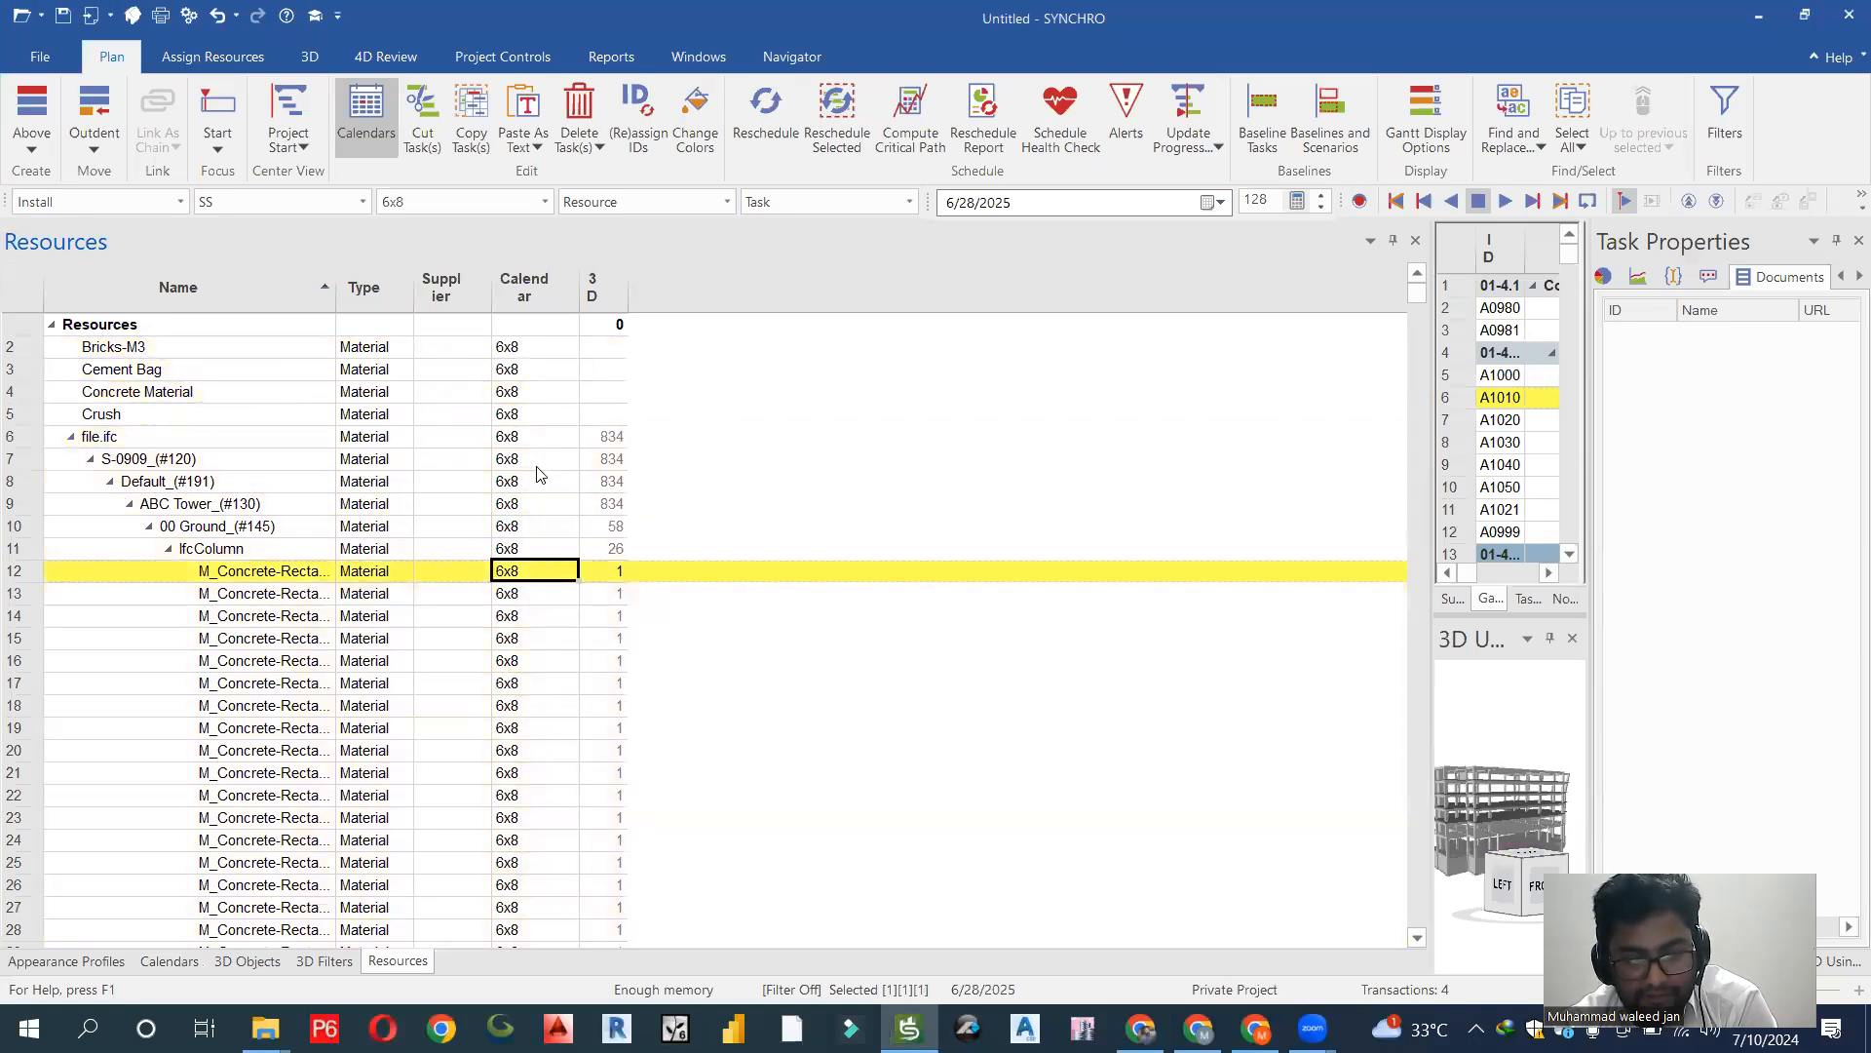
click(537, 482)
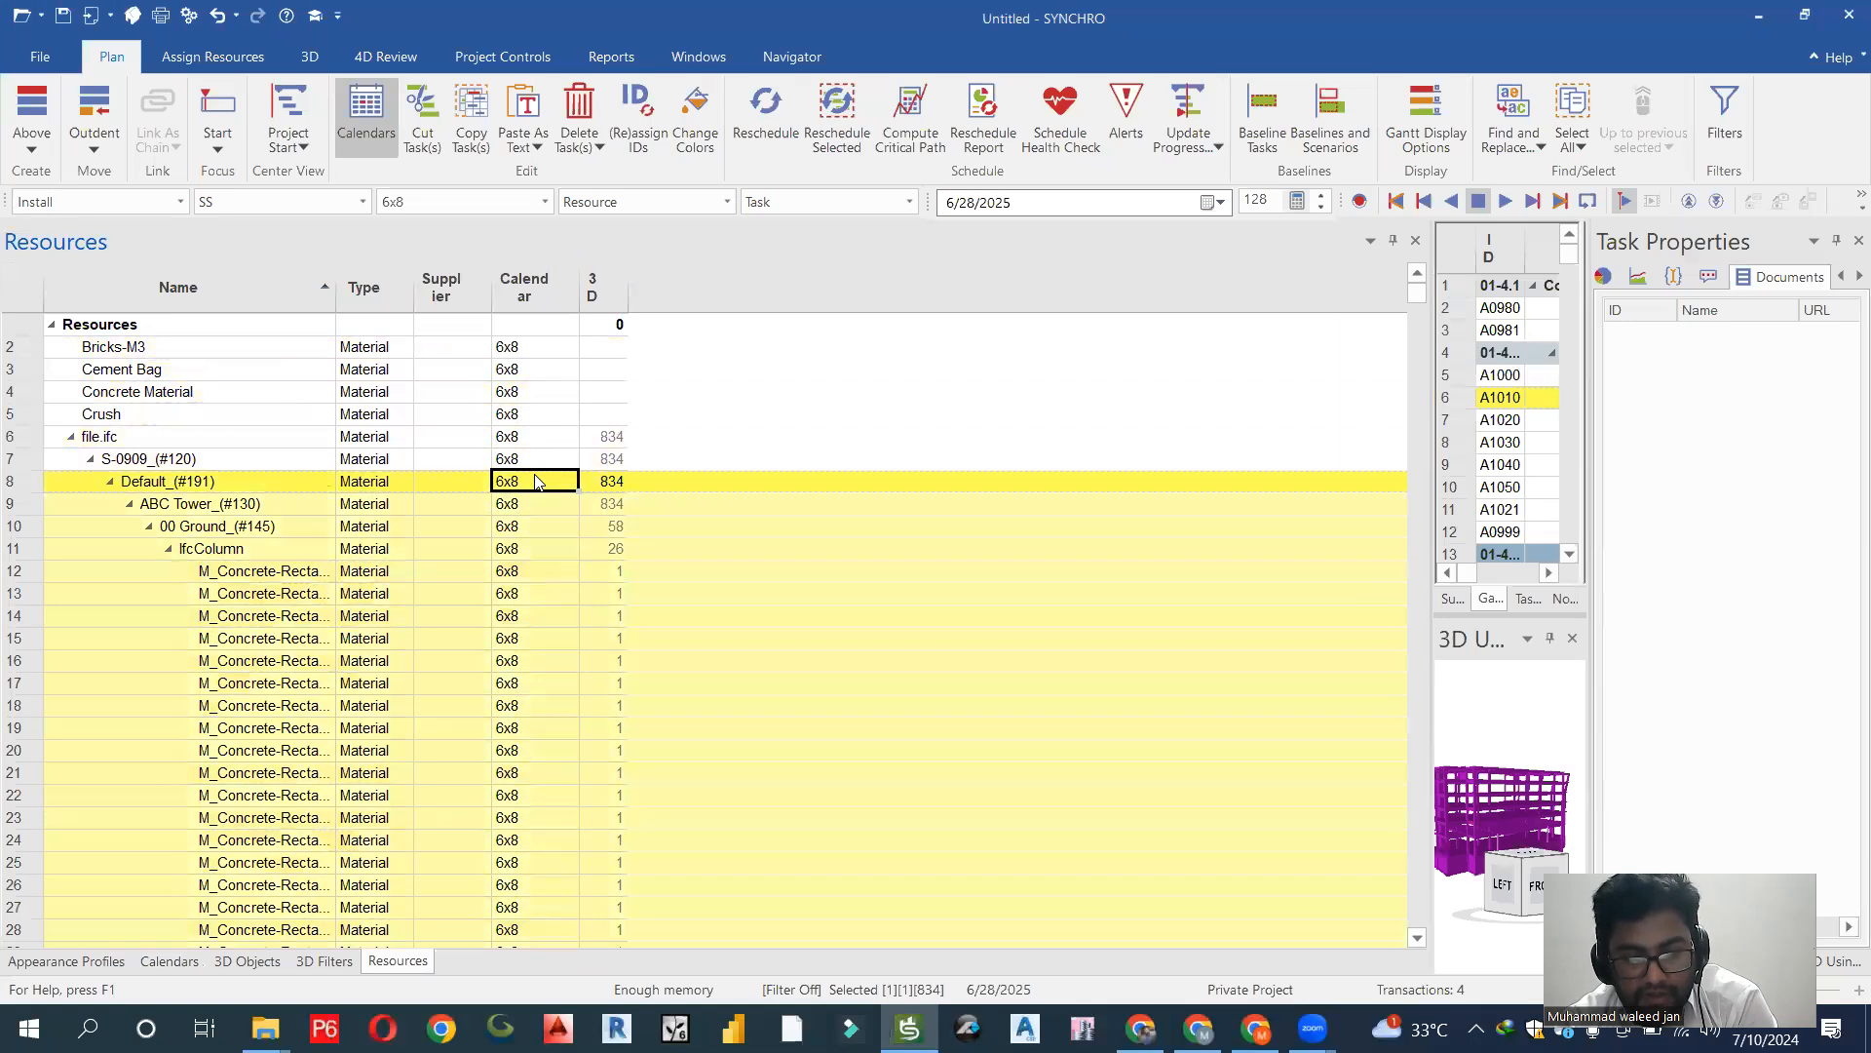
click(563, 371)
Examine the available Costs, General, Status and Utilization columns for the Resources table, leaving its column selection as it is.
right_click(683, 288)
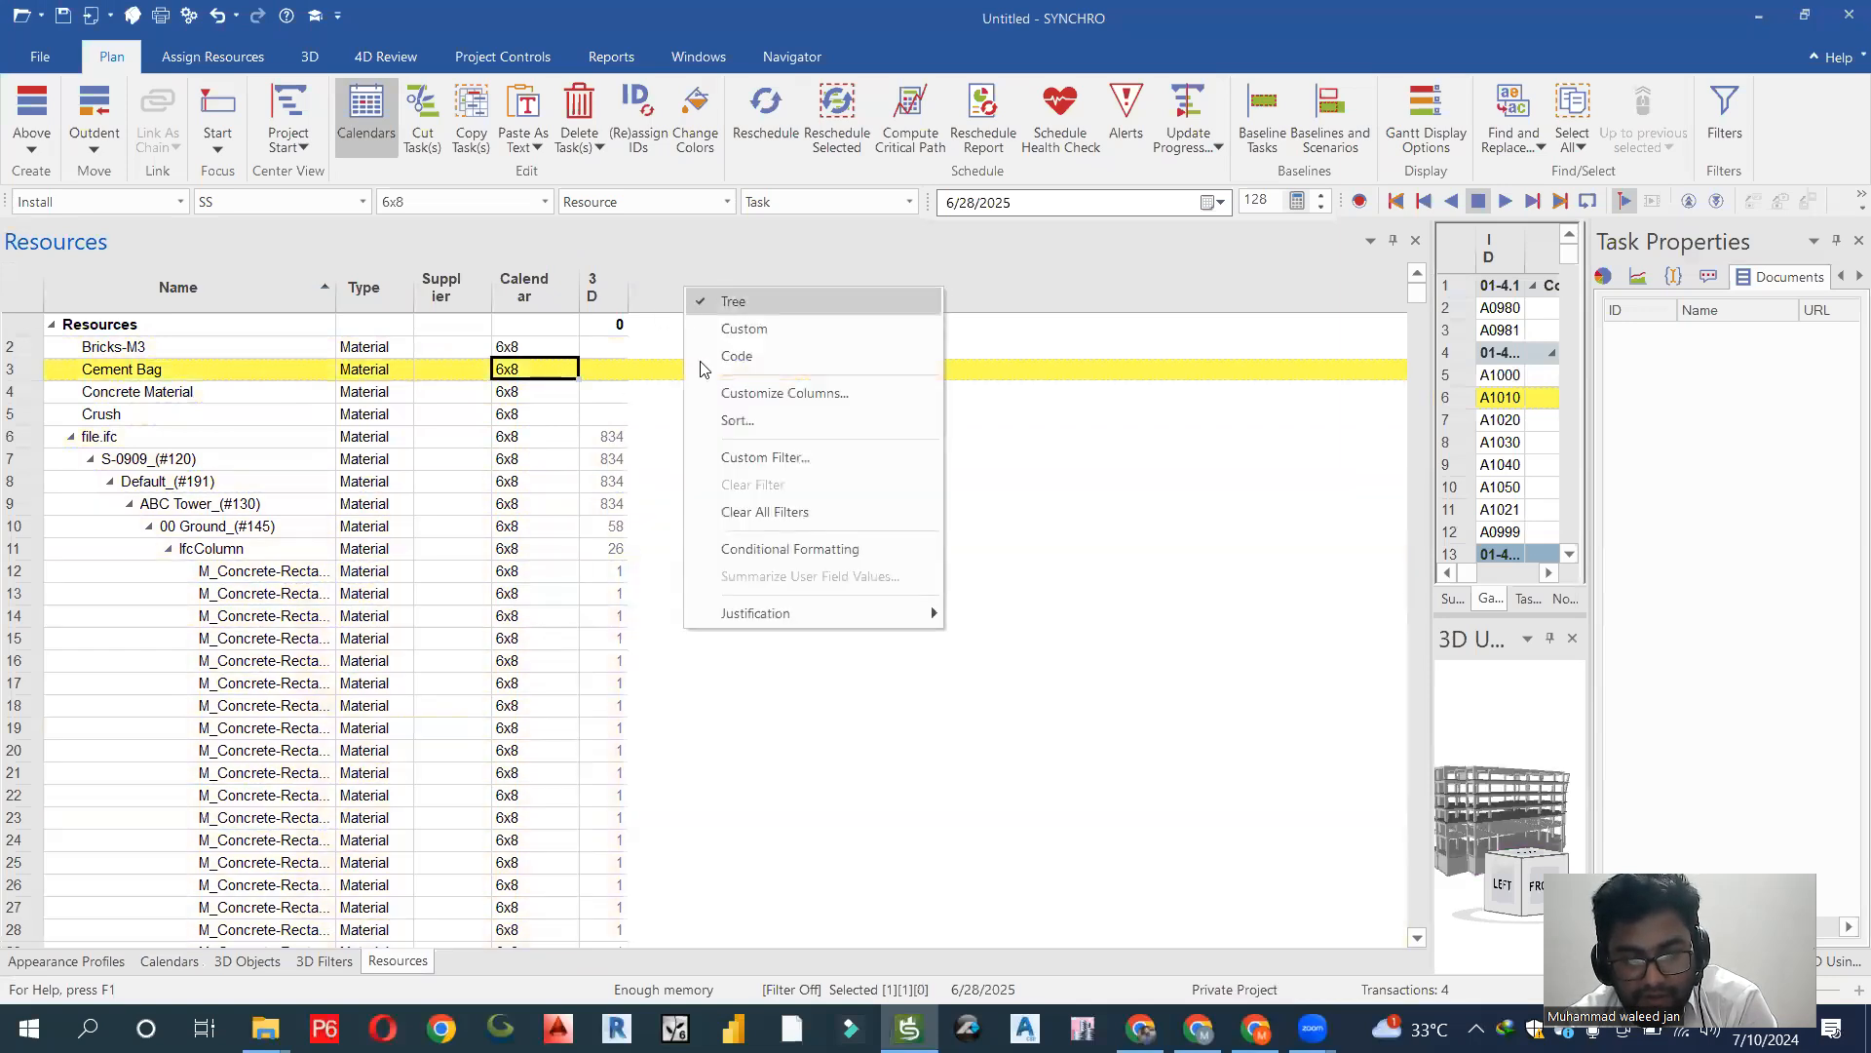
click(813, 411)
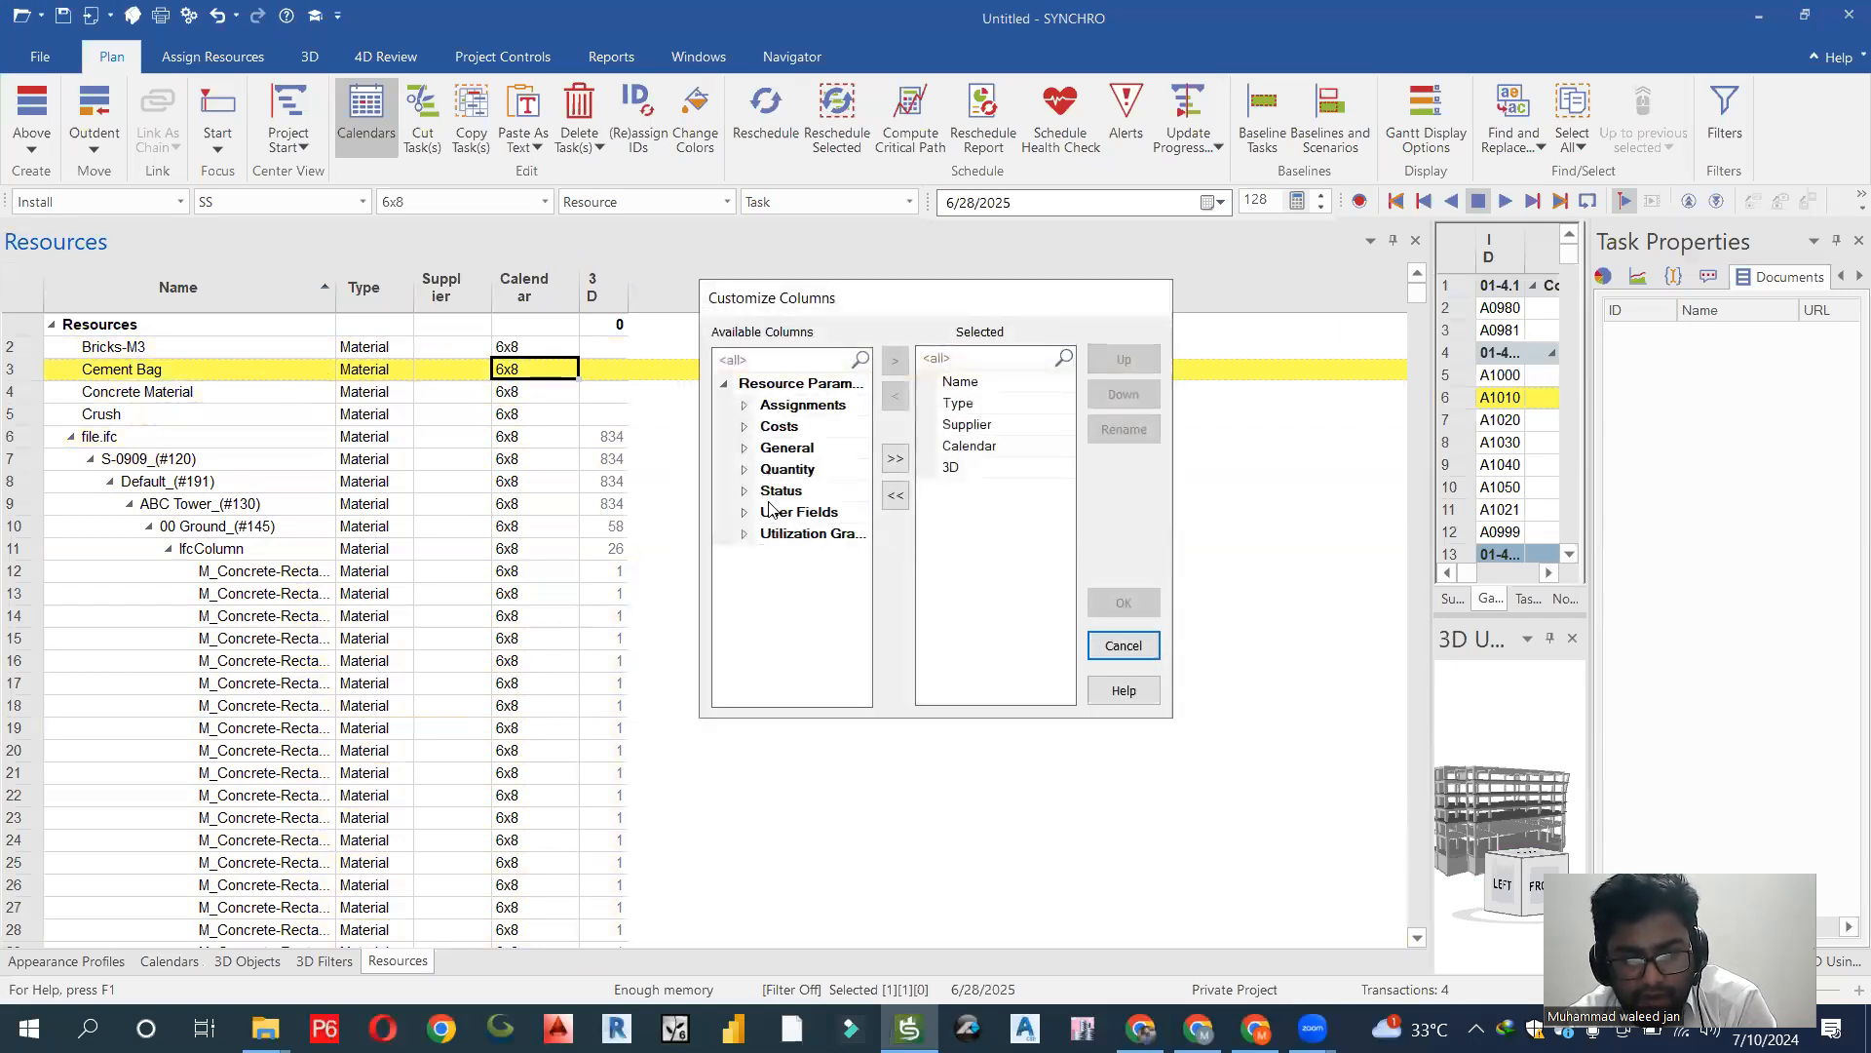
click(744, 427)
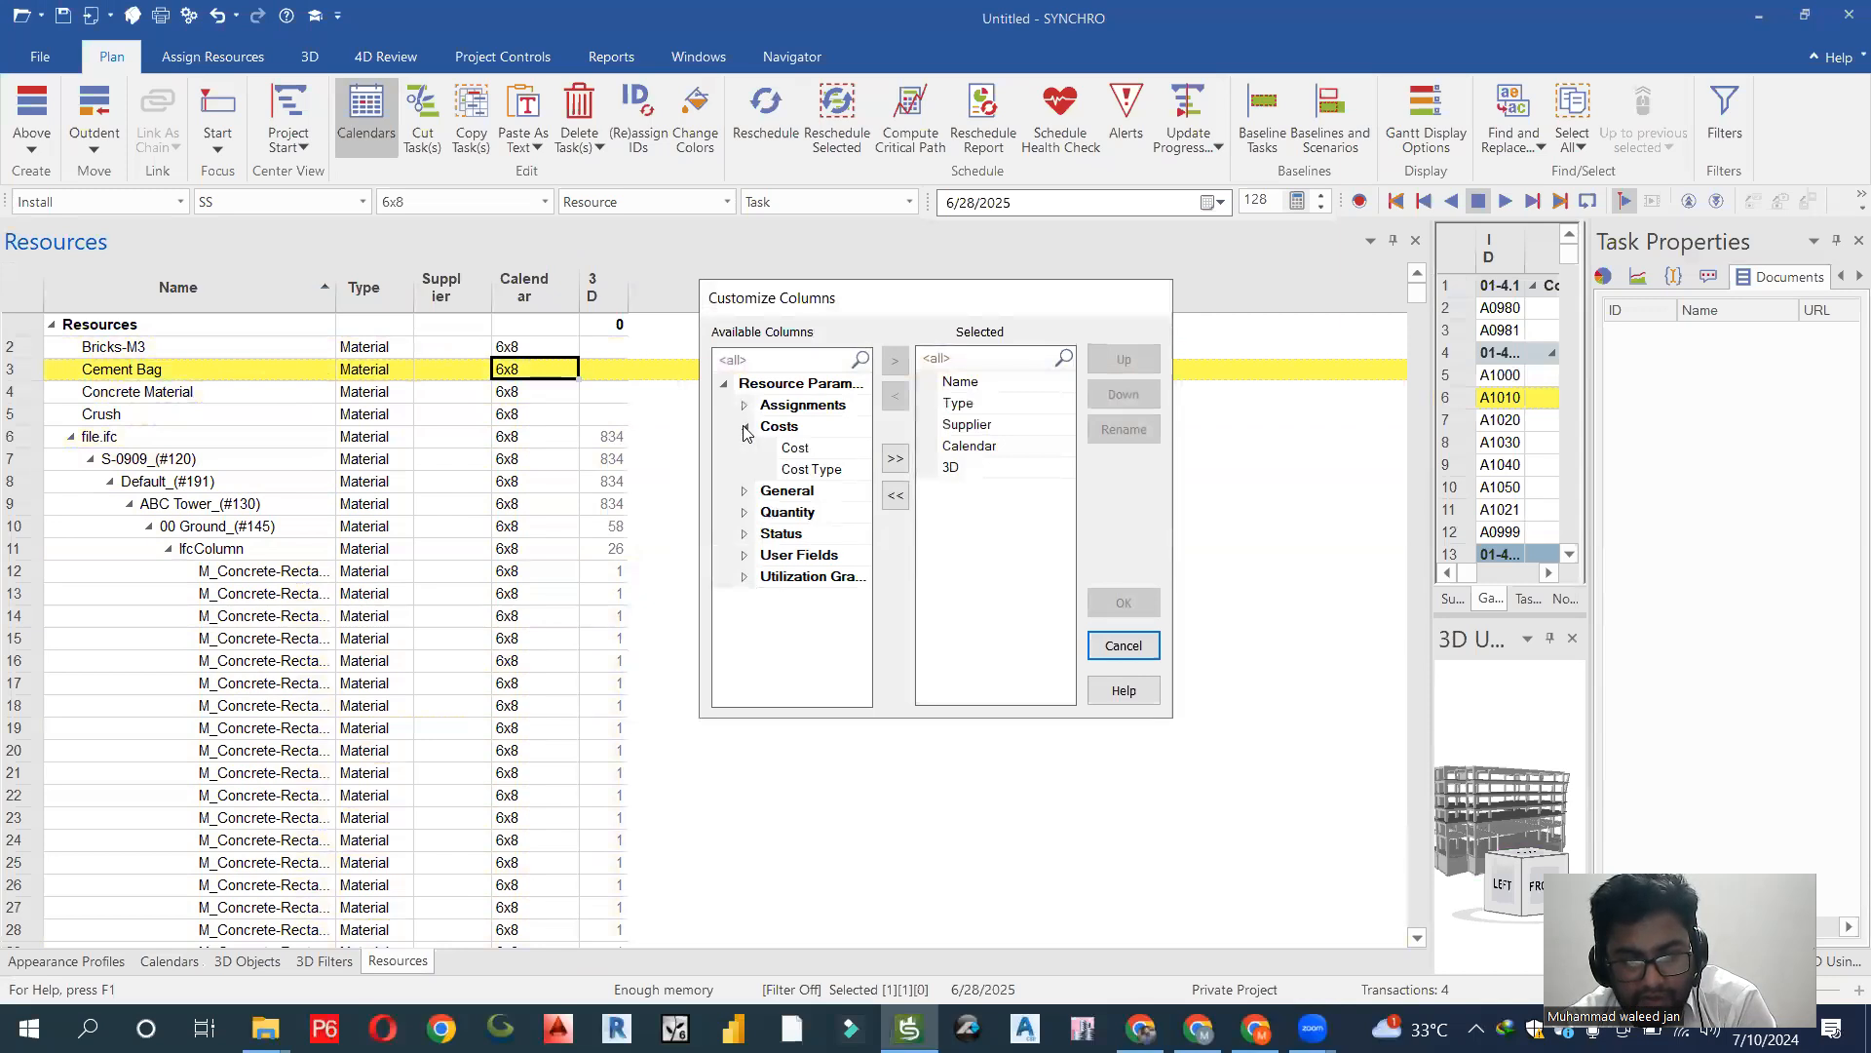
click(744, 491)
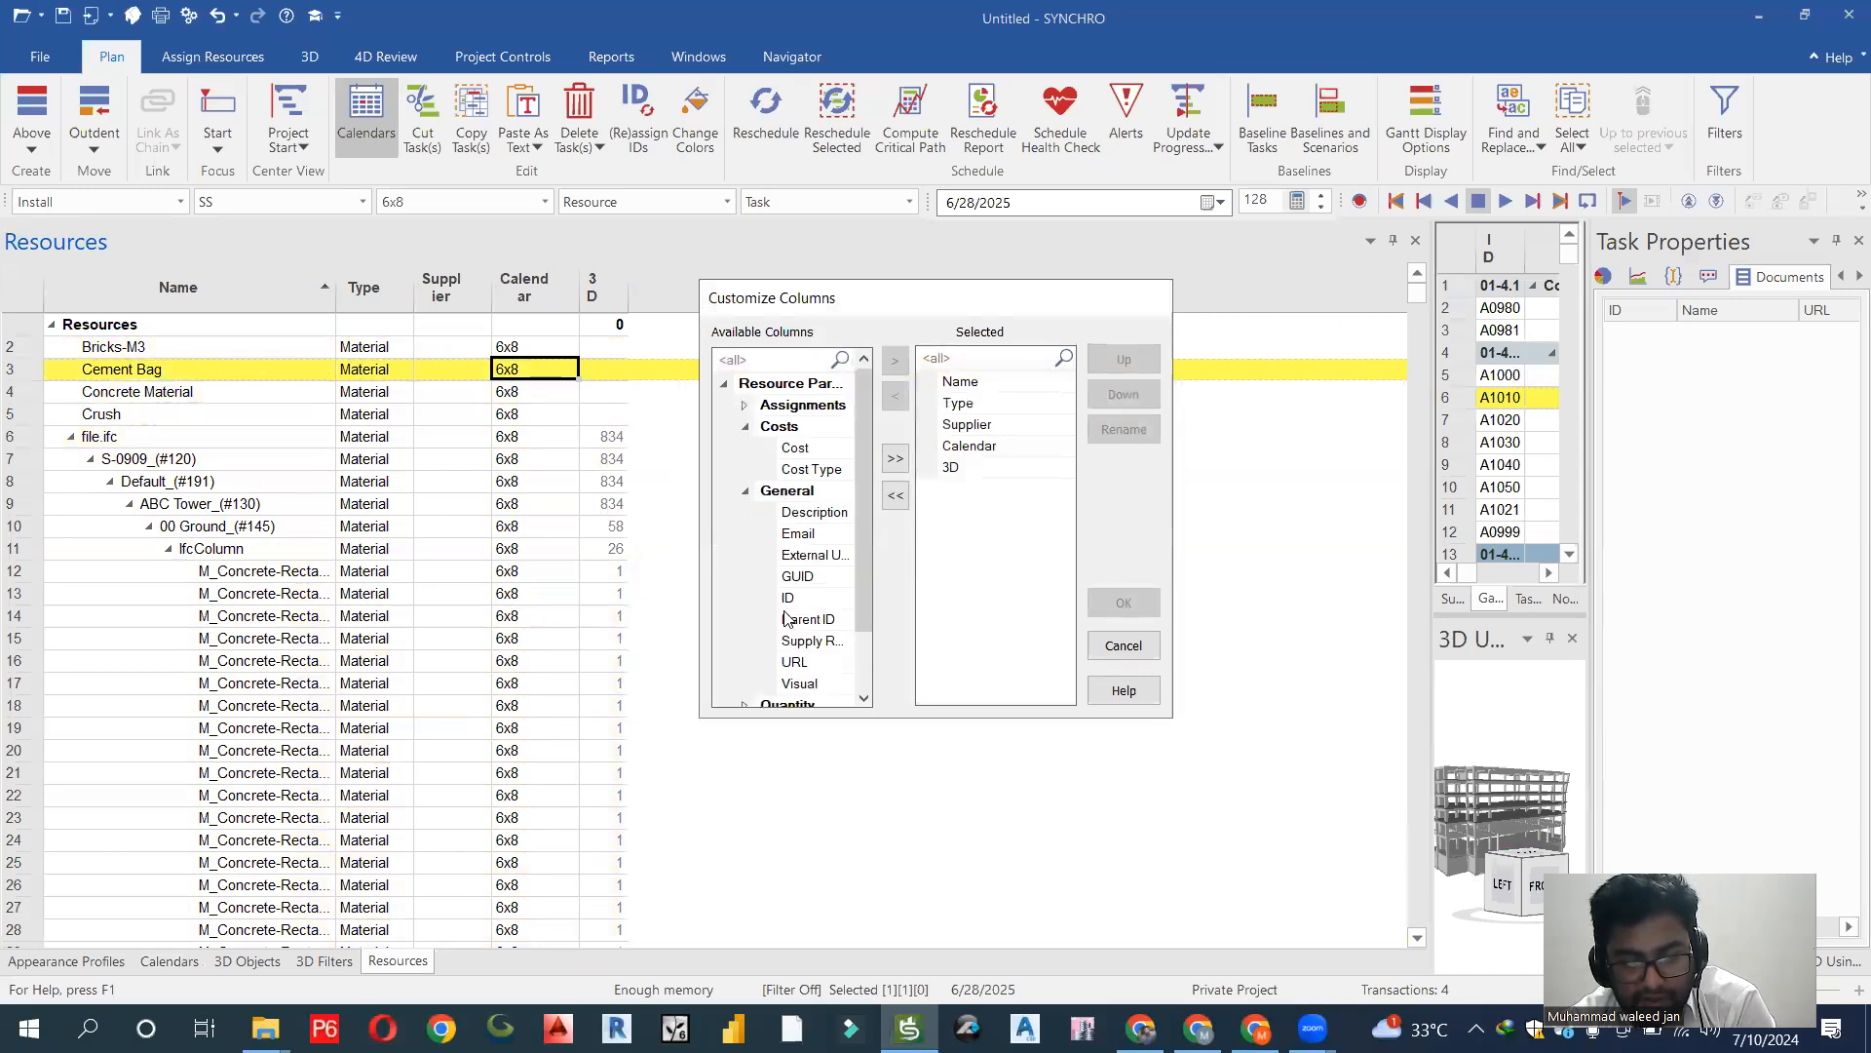
click(748, 491)
click(743, 534)
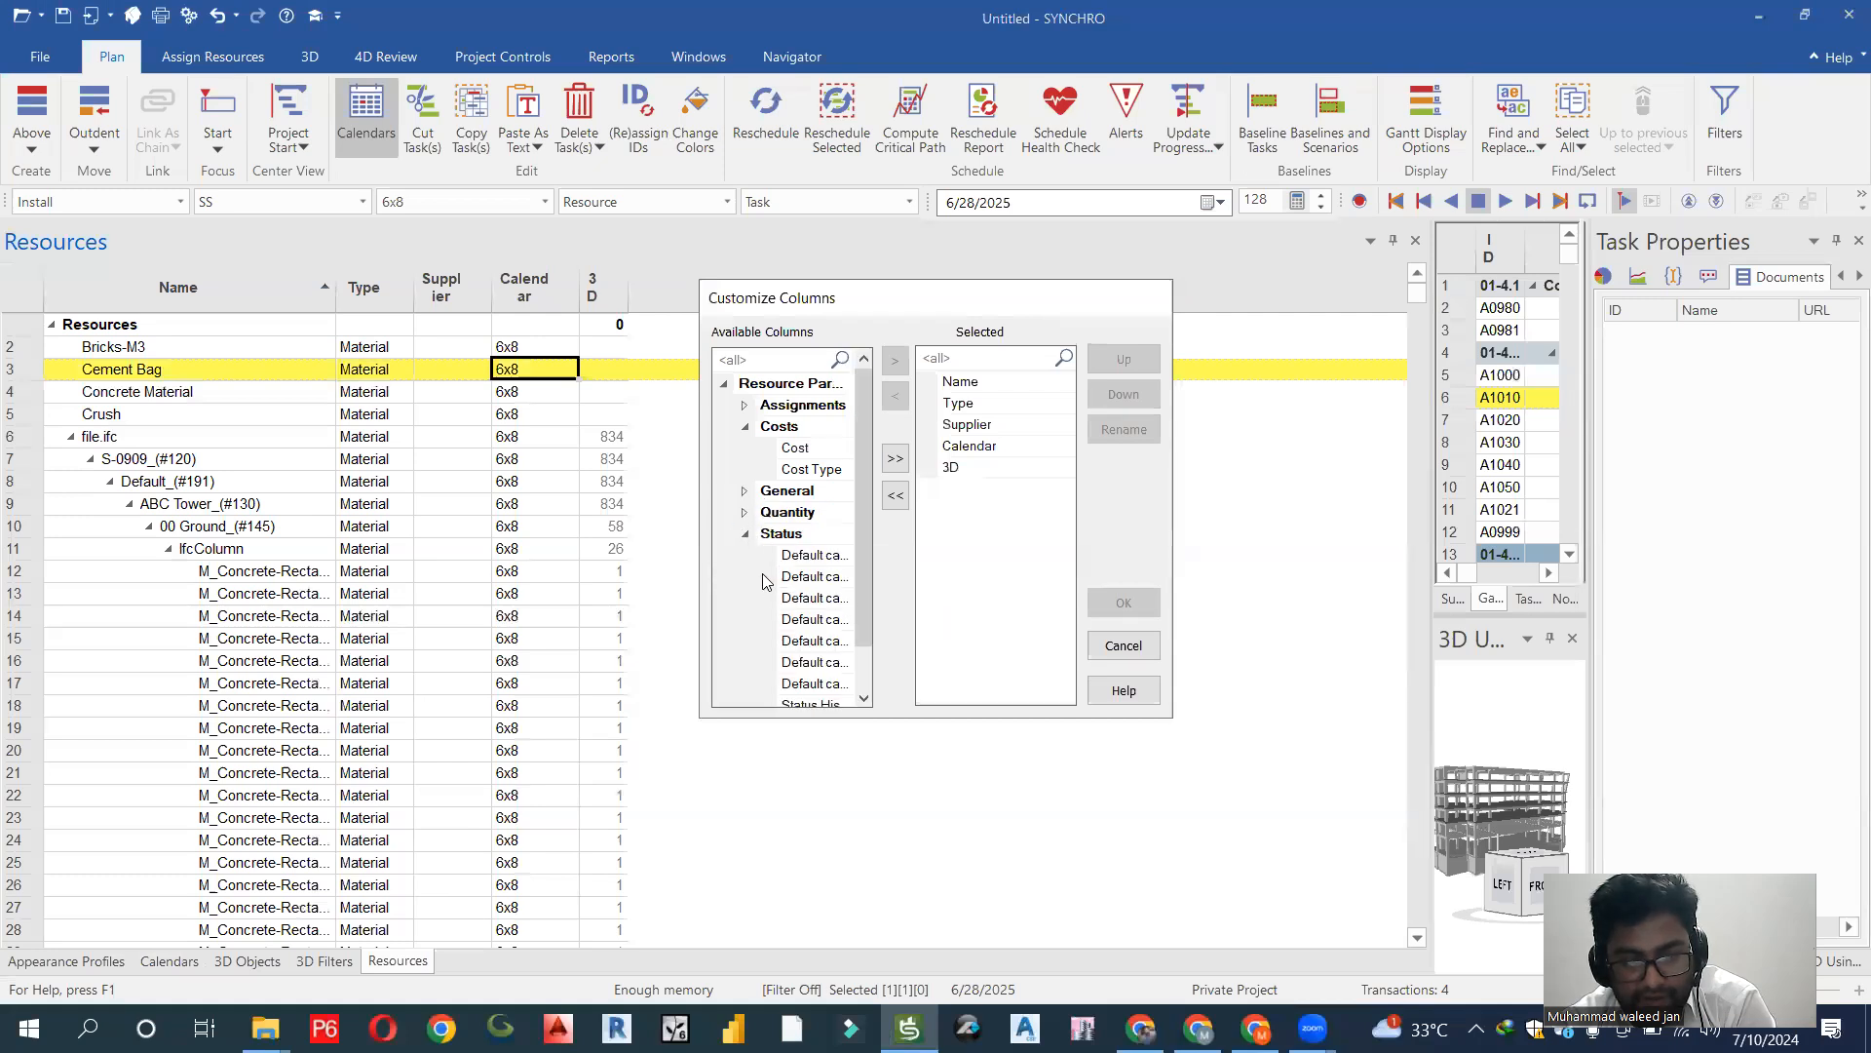
scroll(782, 614, down, 1)
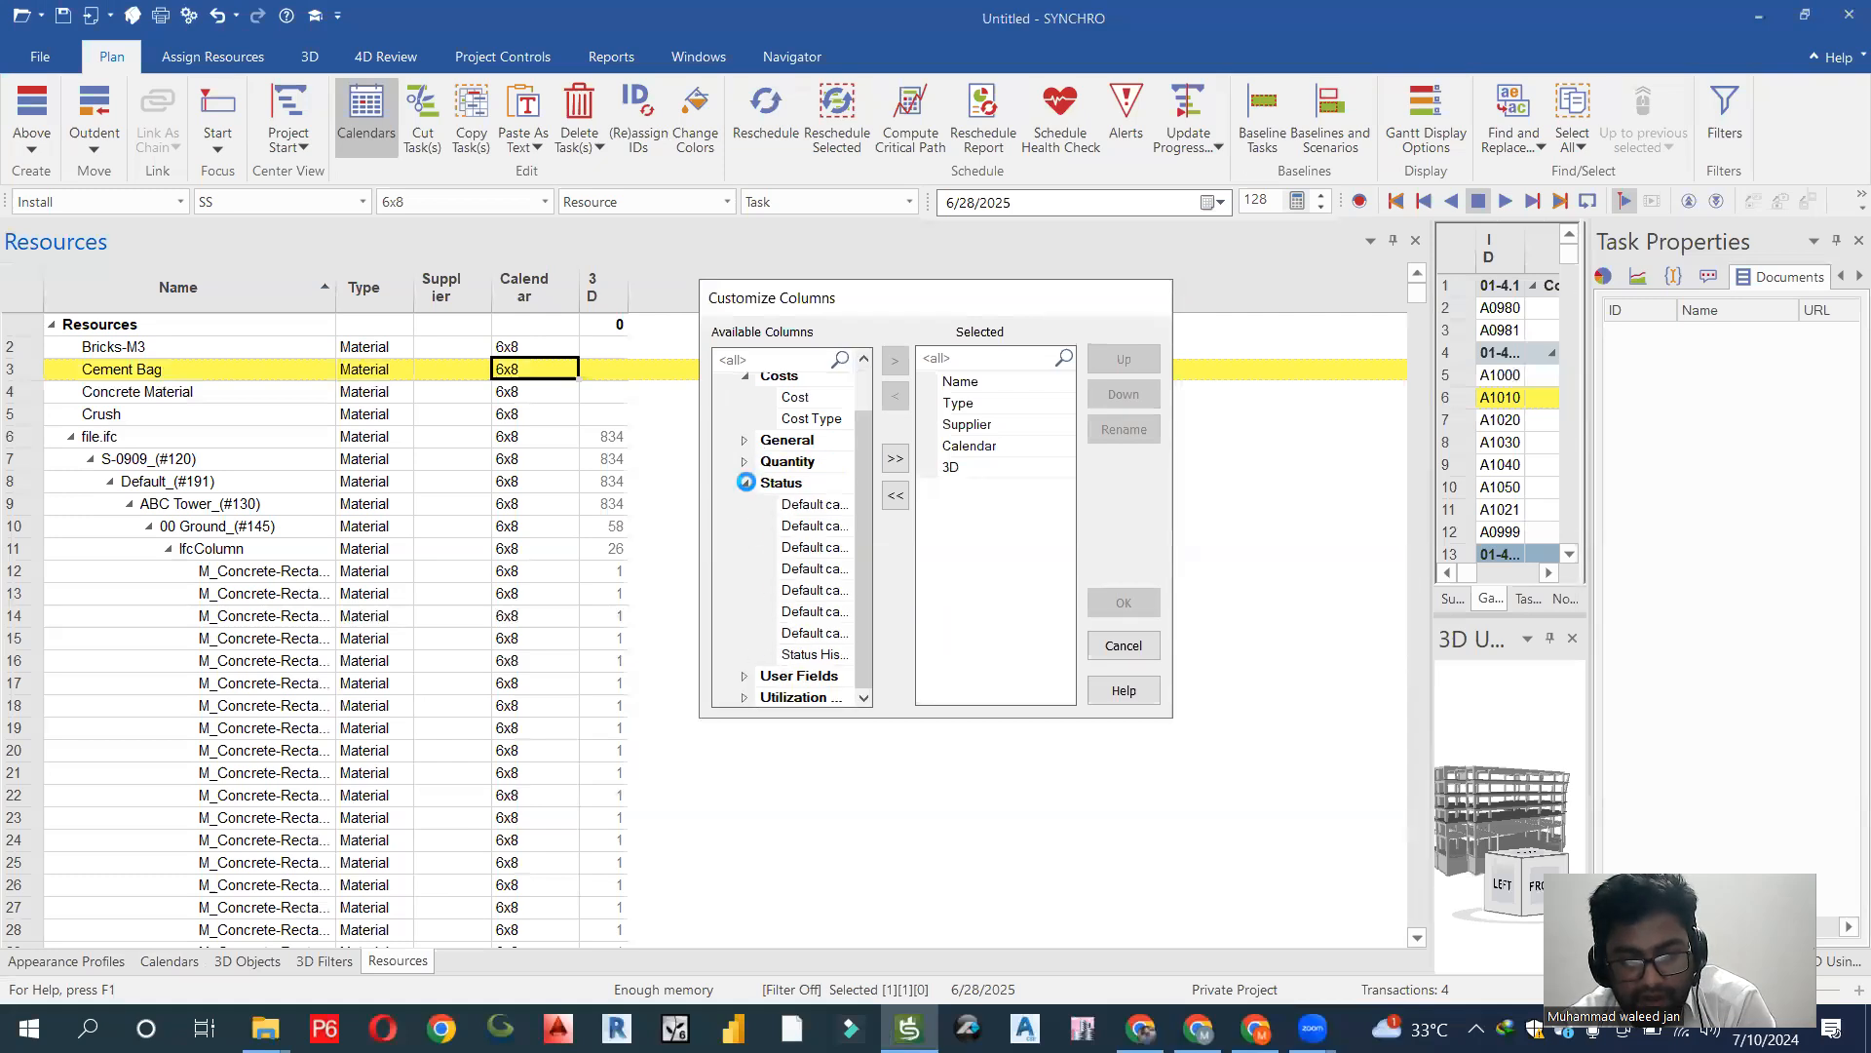
click(746, 483)
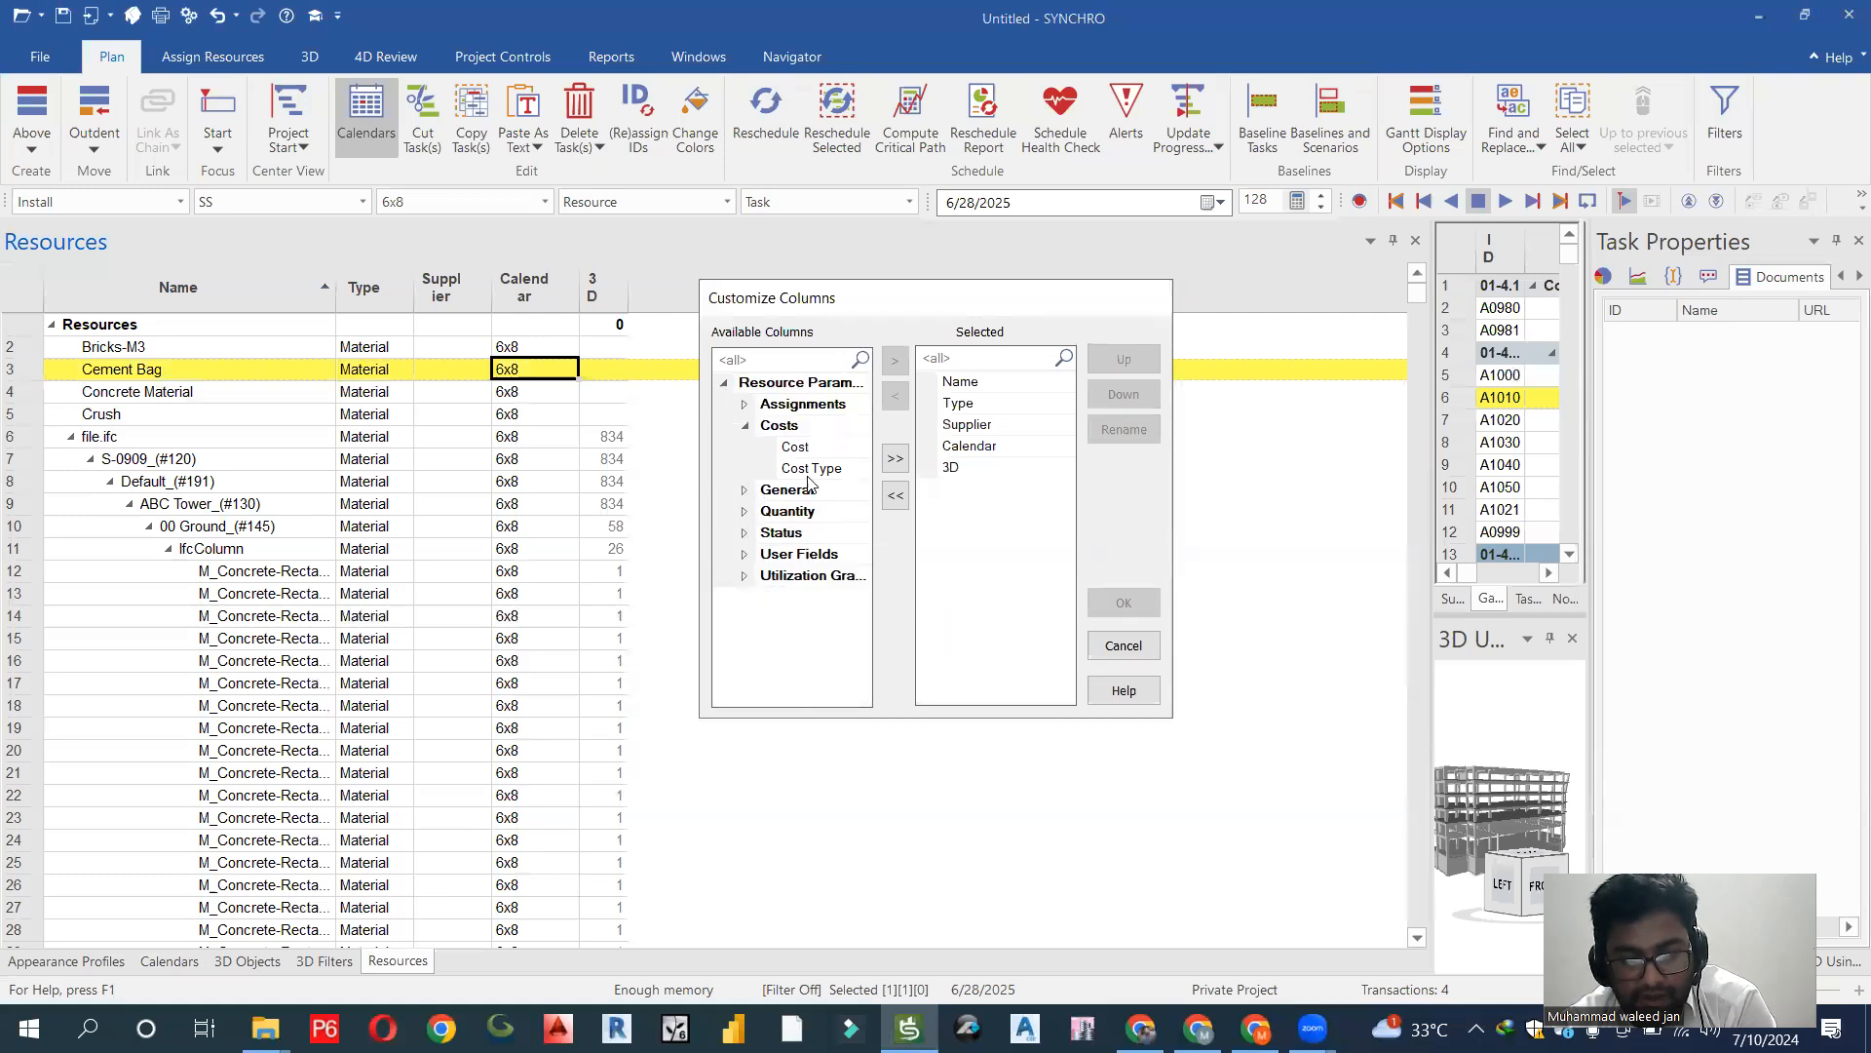
click(746, 578)
click(745, 578)
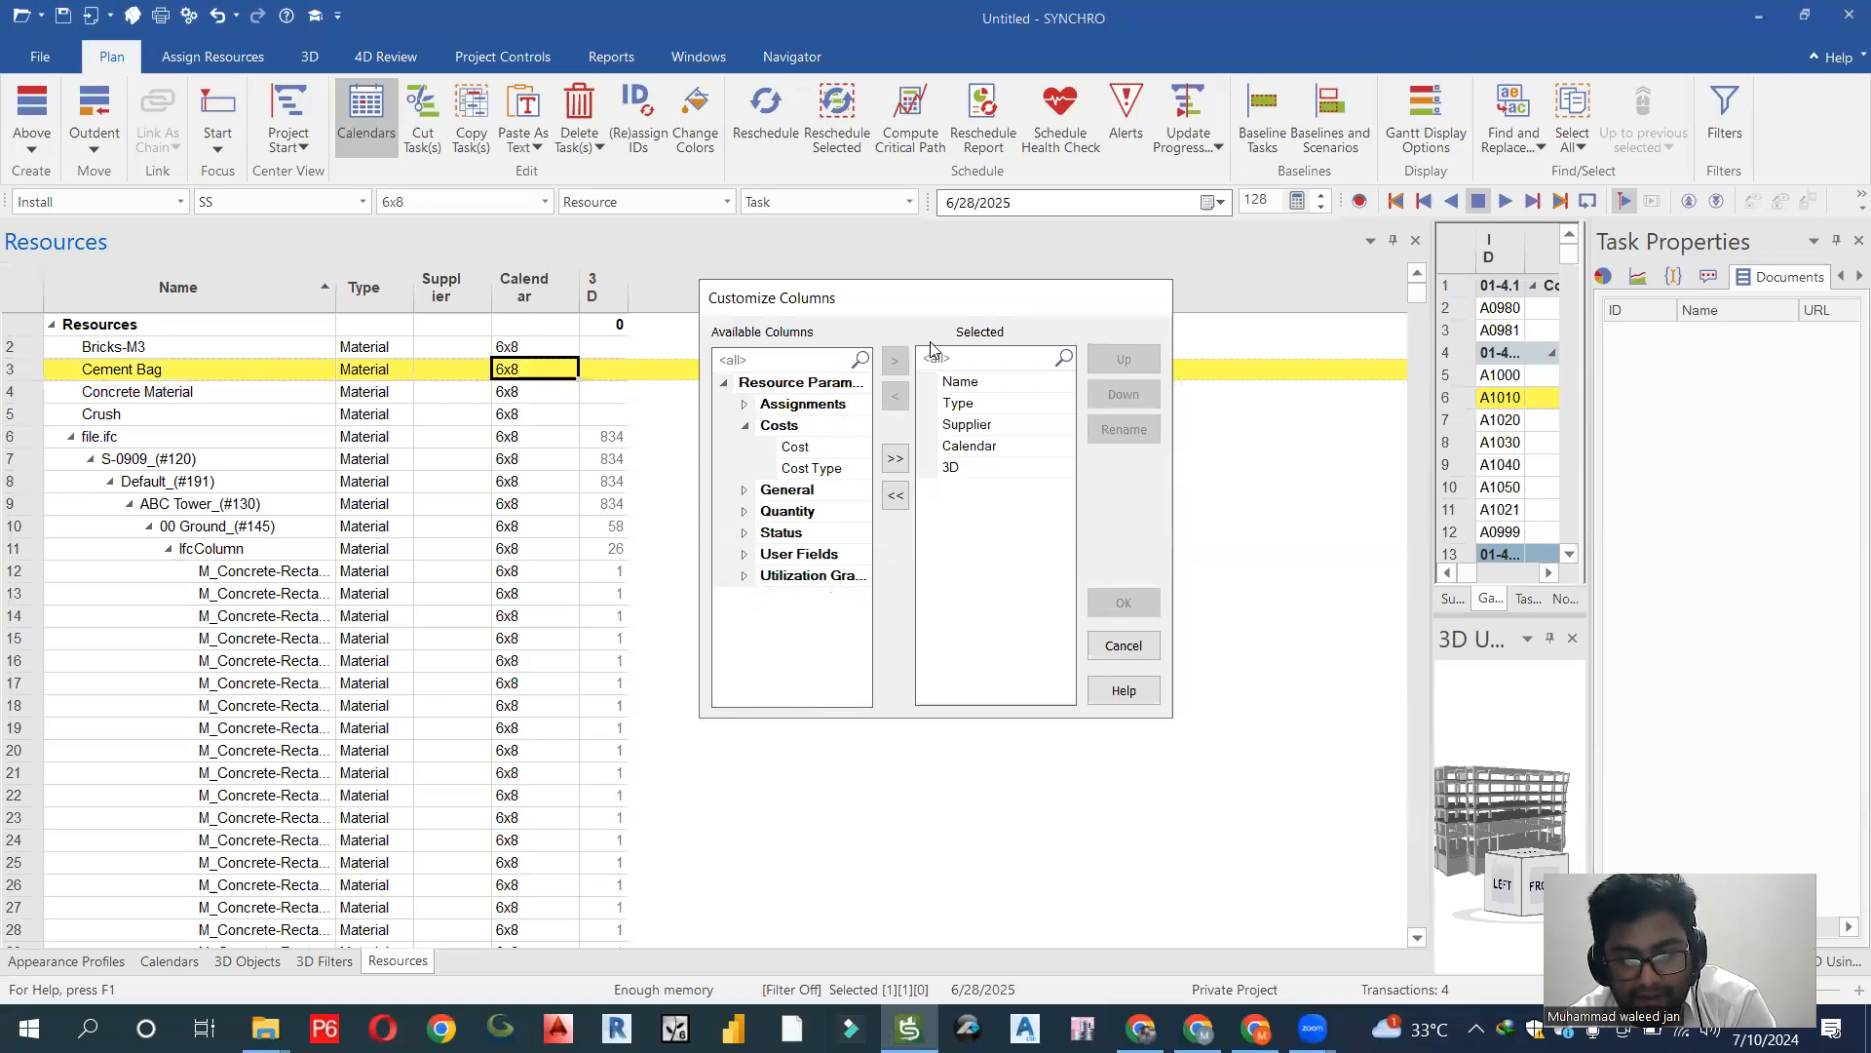
click(1108, 648)
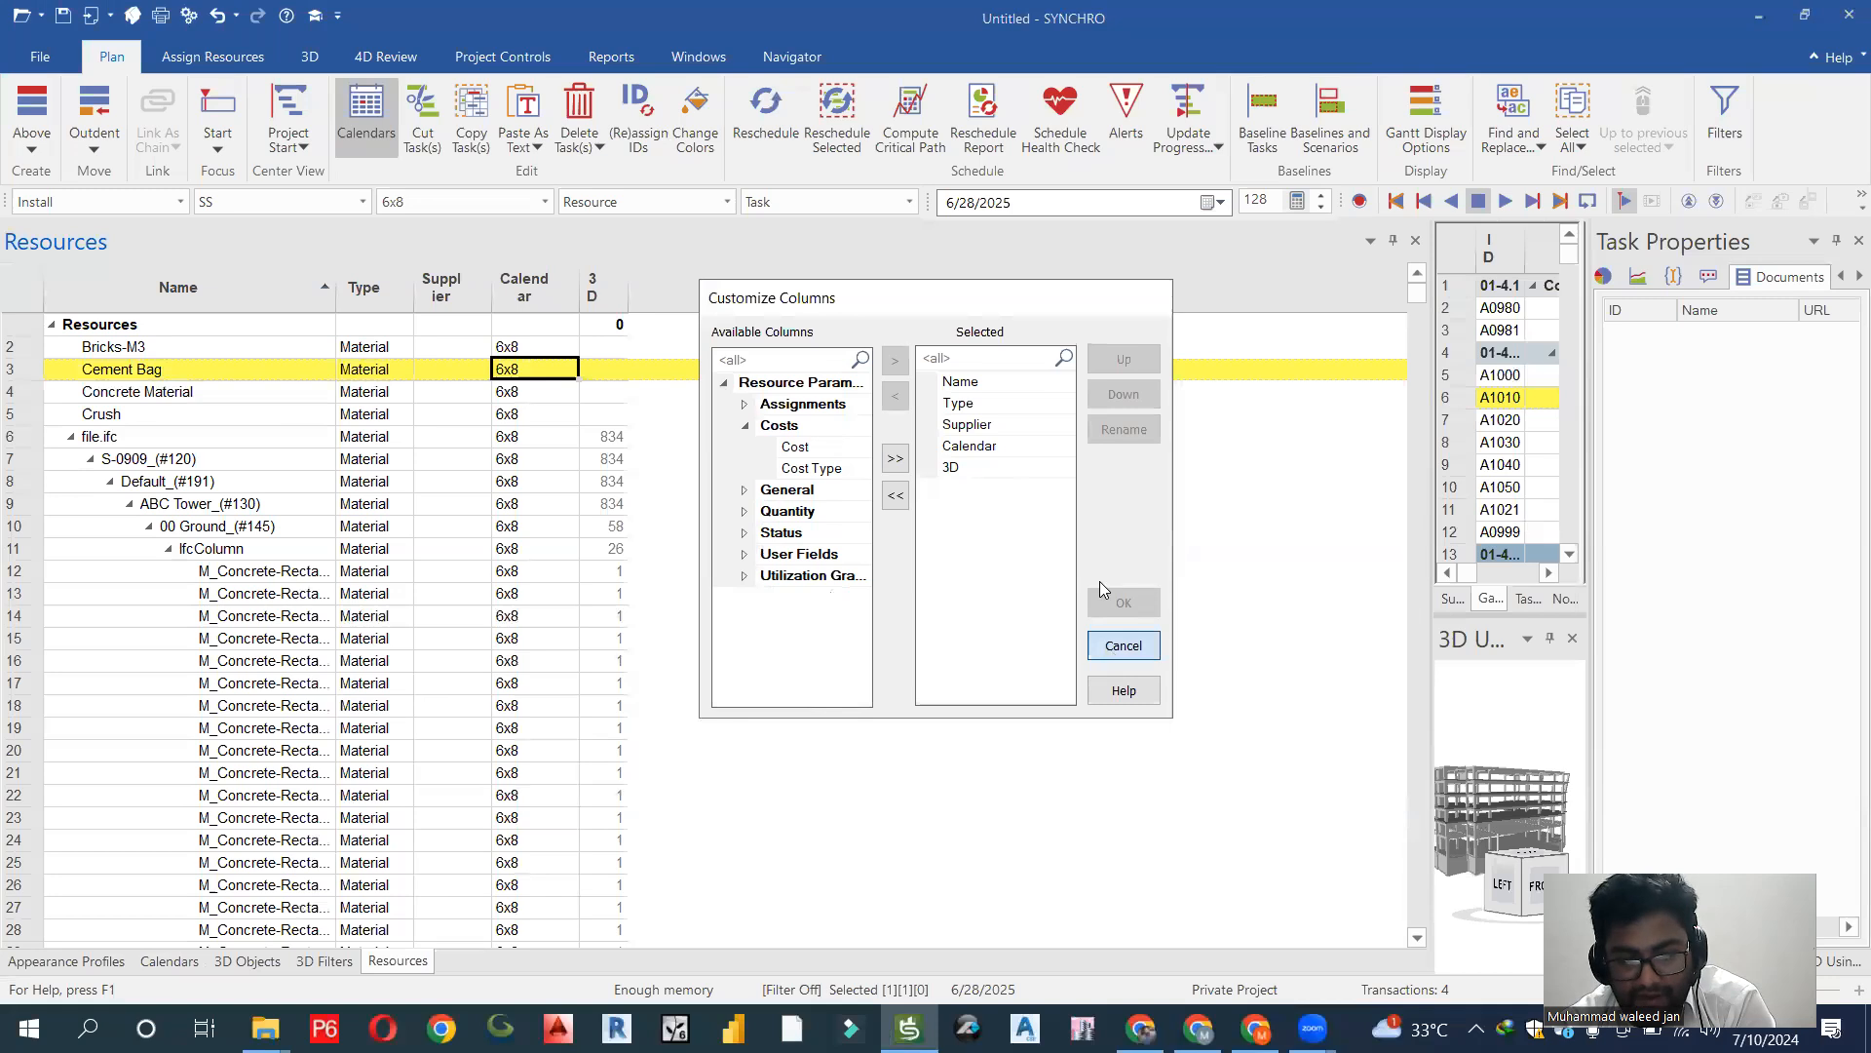
Narrow the Resources pane and add a new calendar under 6x8 in the project's Calendars.
drag(1431, 580, 336, 648)
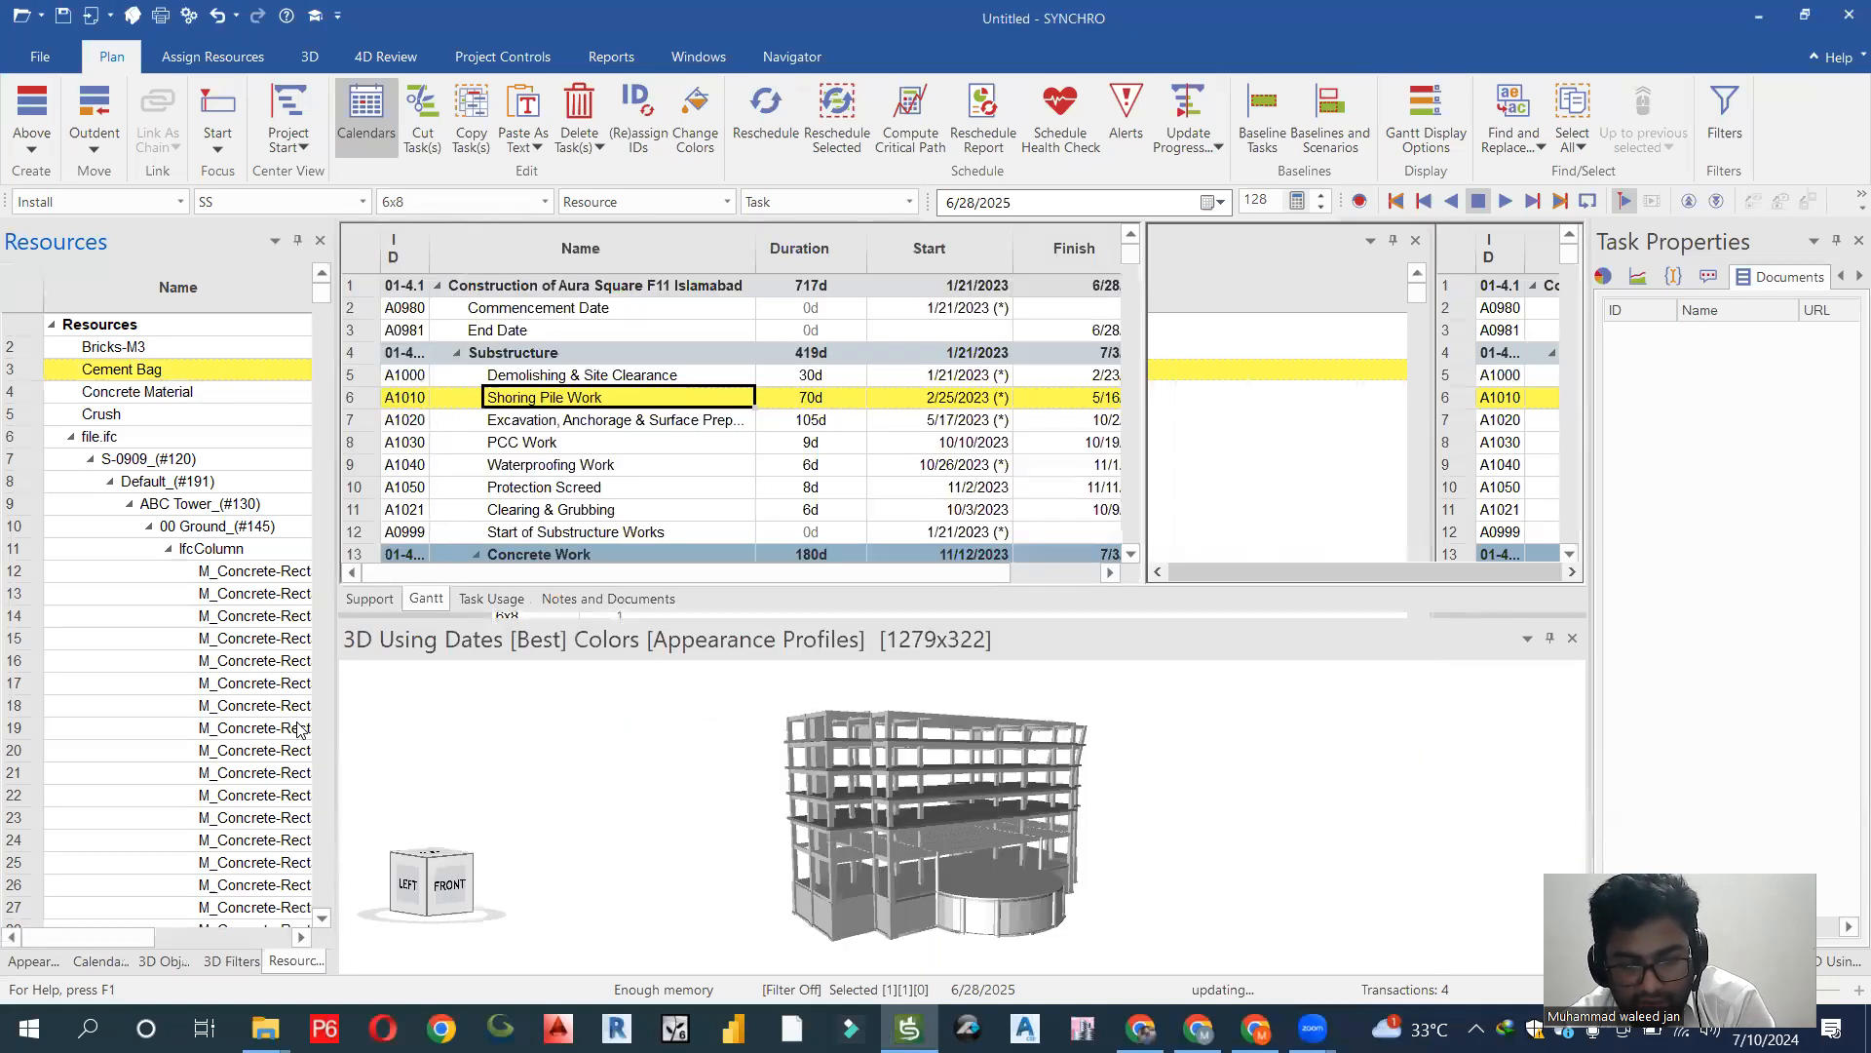
click(101, 961)
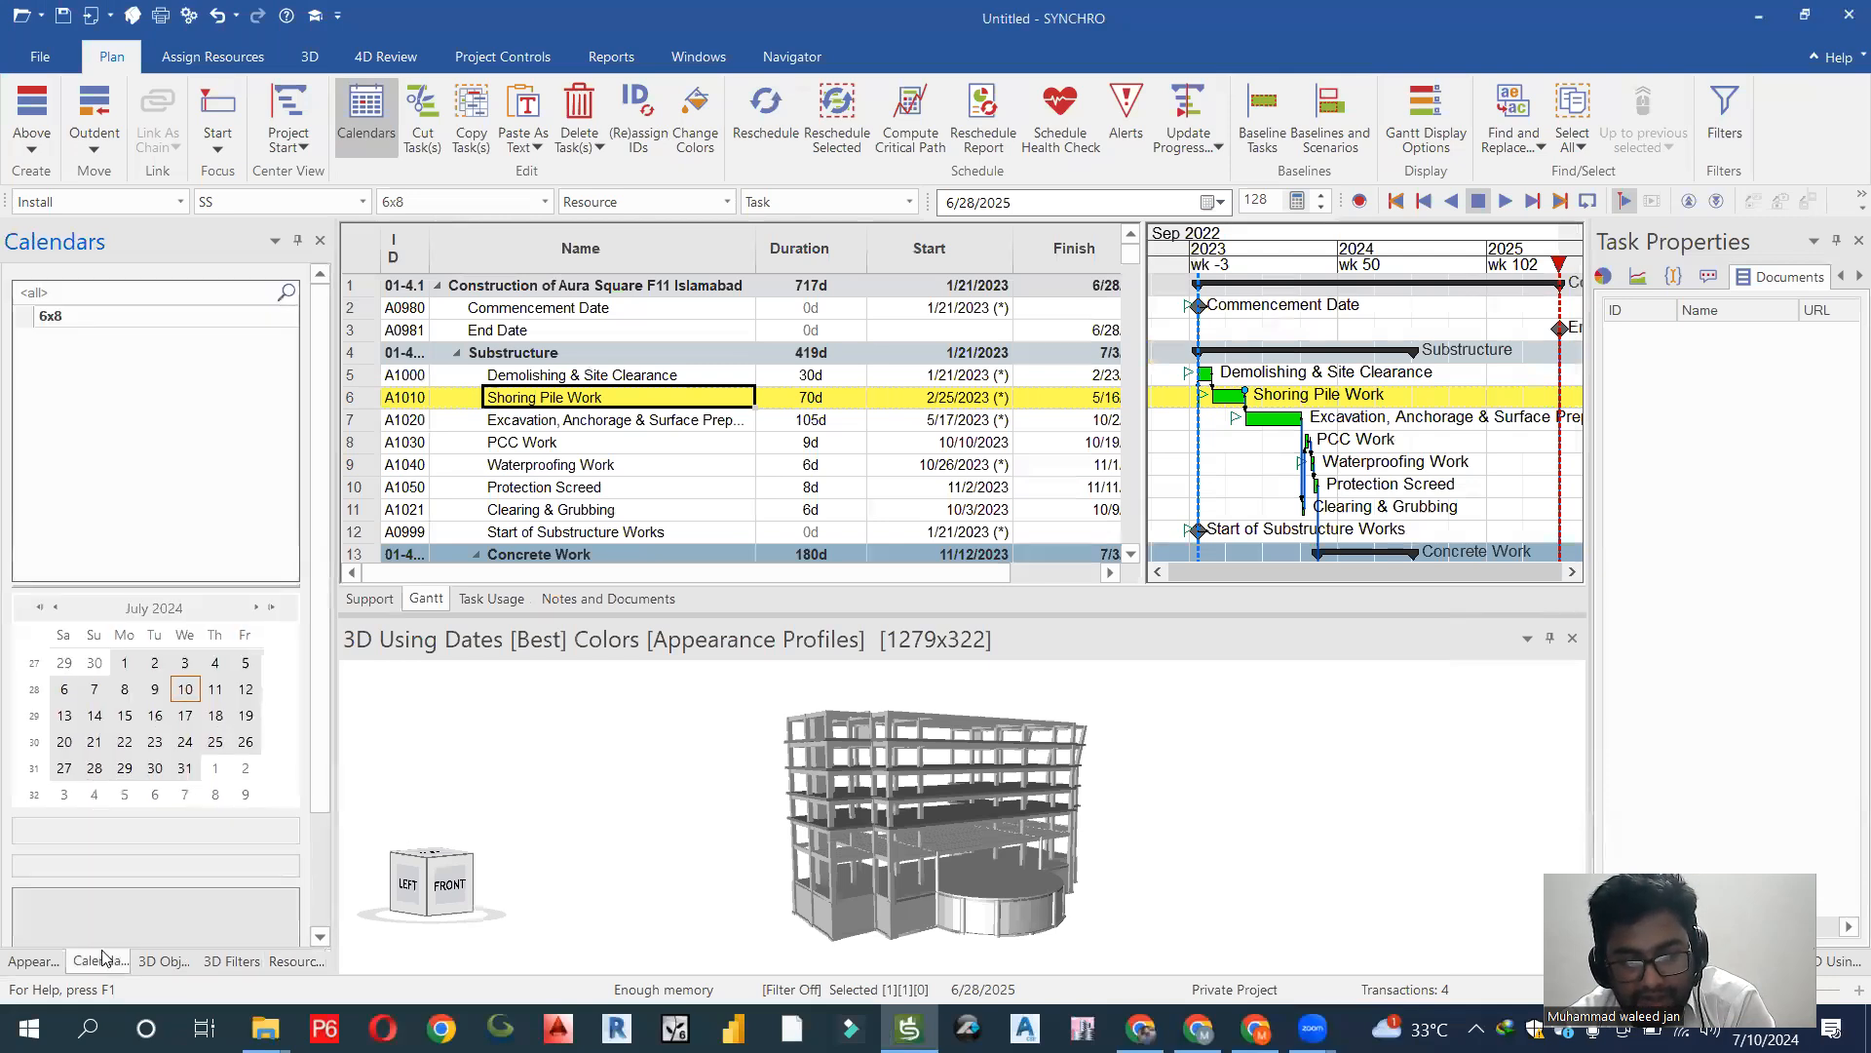
click(70, 320)
right_click(71, 321)
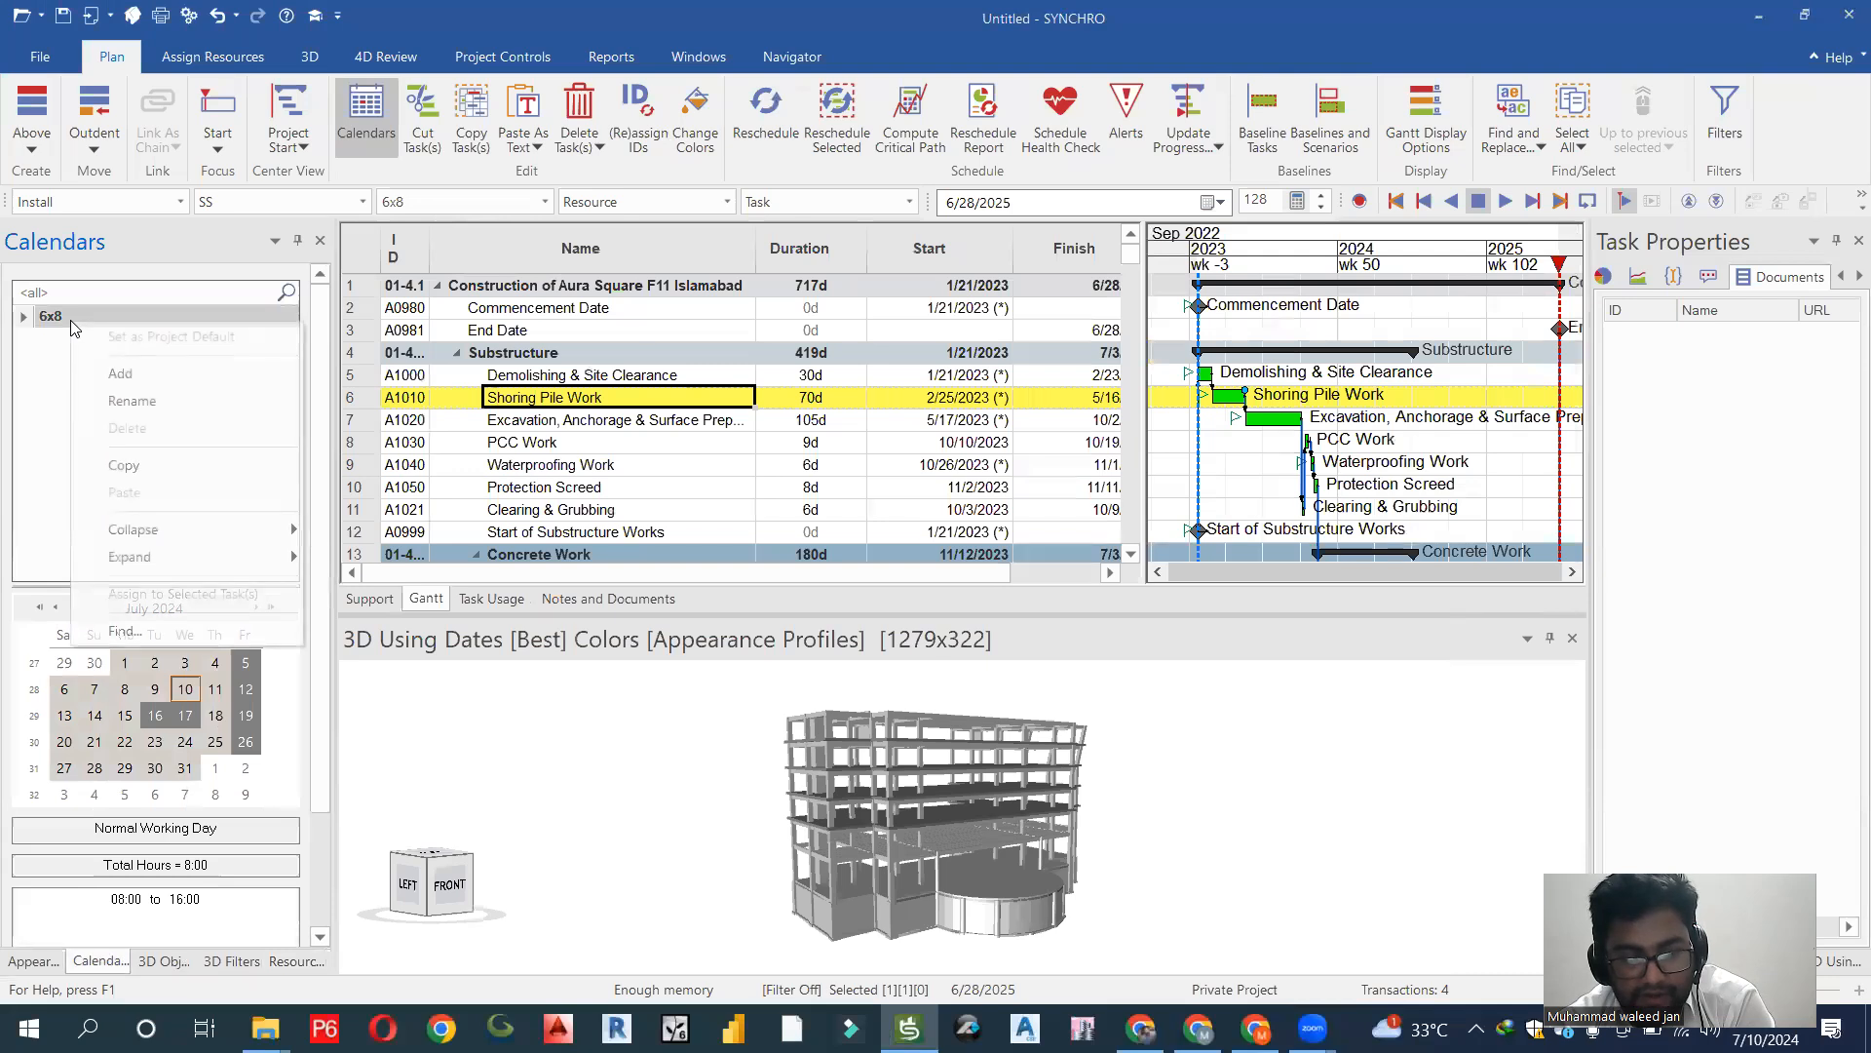
click(117, 374)
key(Return)
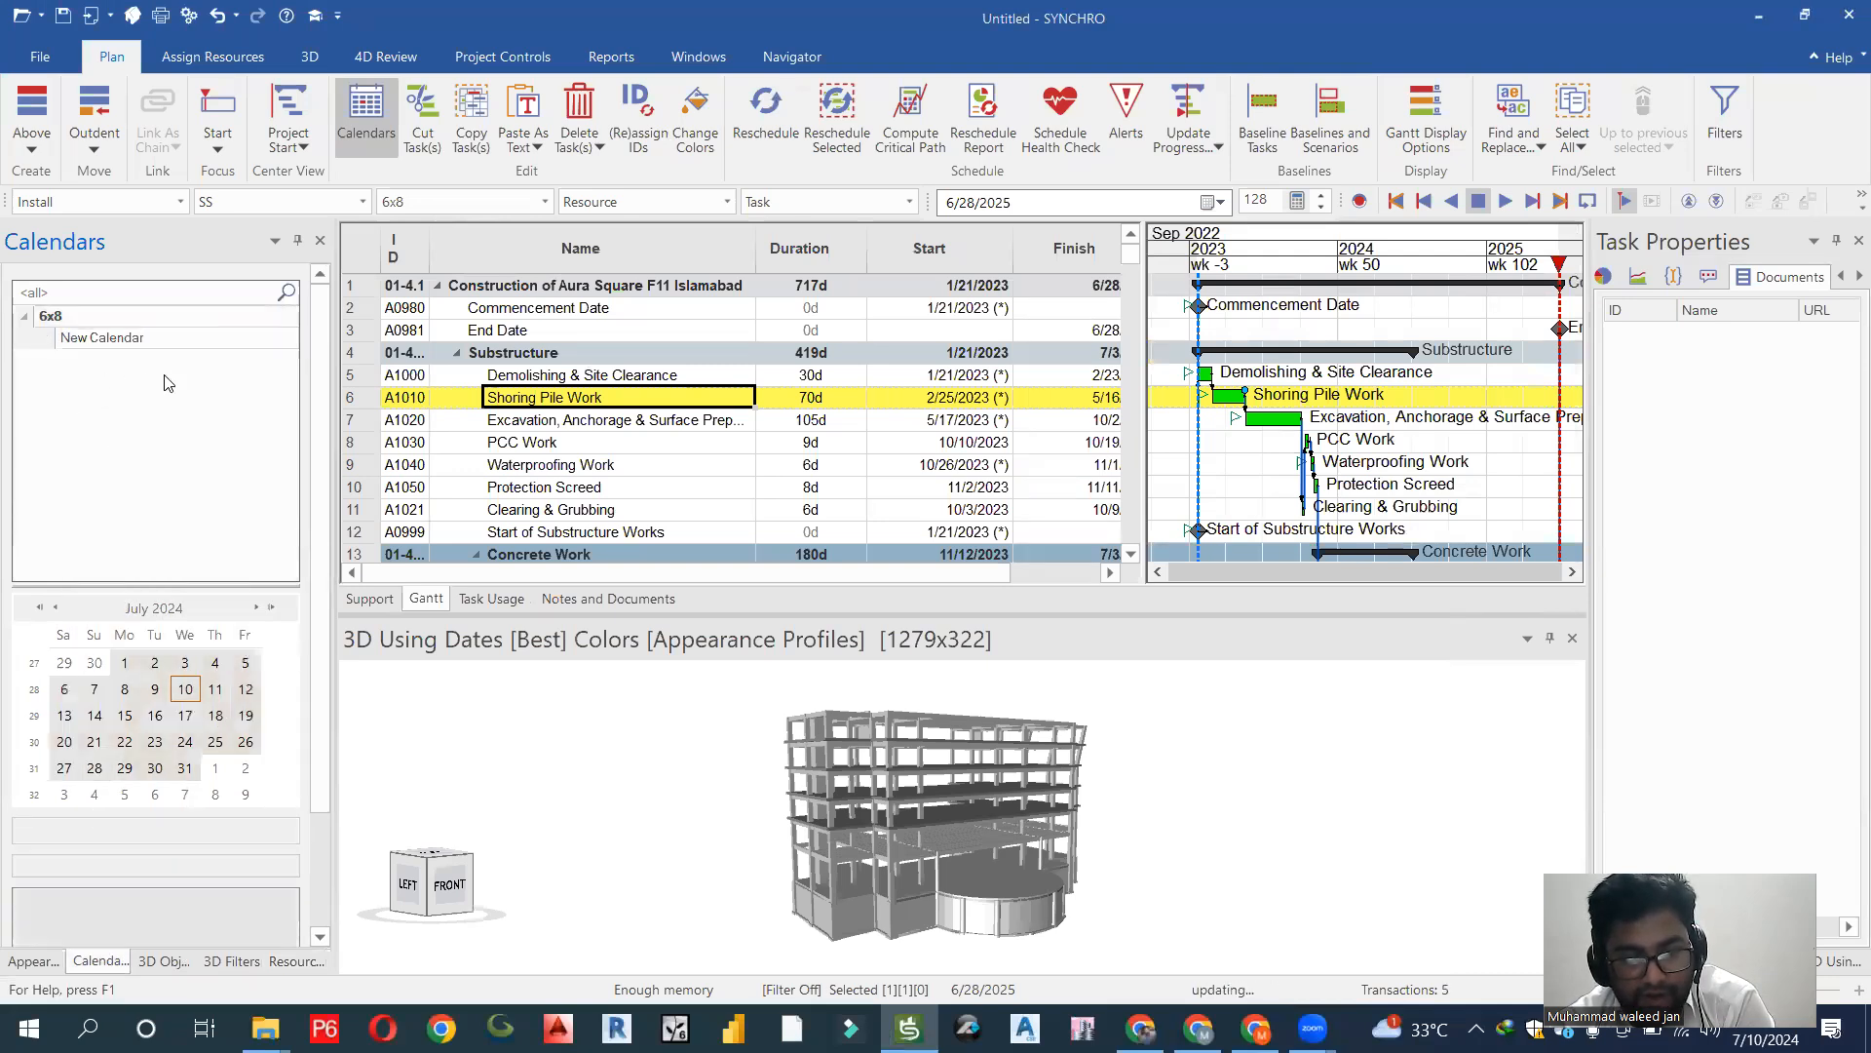
Move the new calendar out from under 6x8 to the top level and compare the two calendars' working days.
click(89, 324)
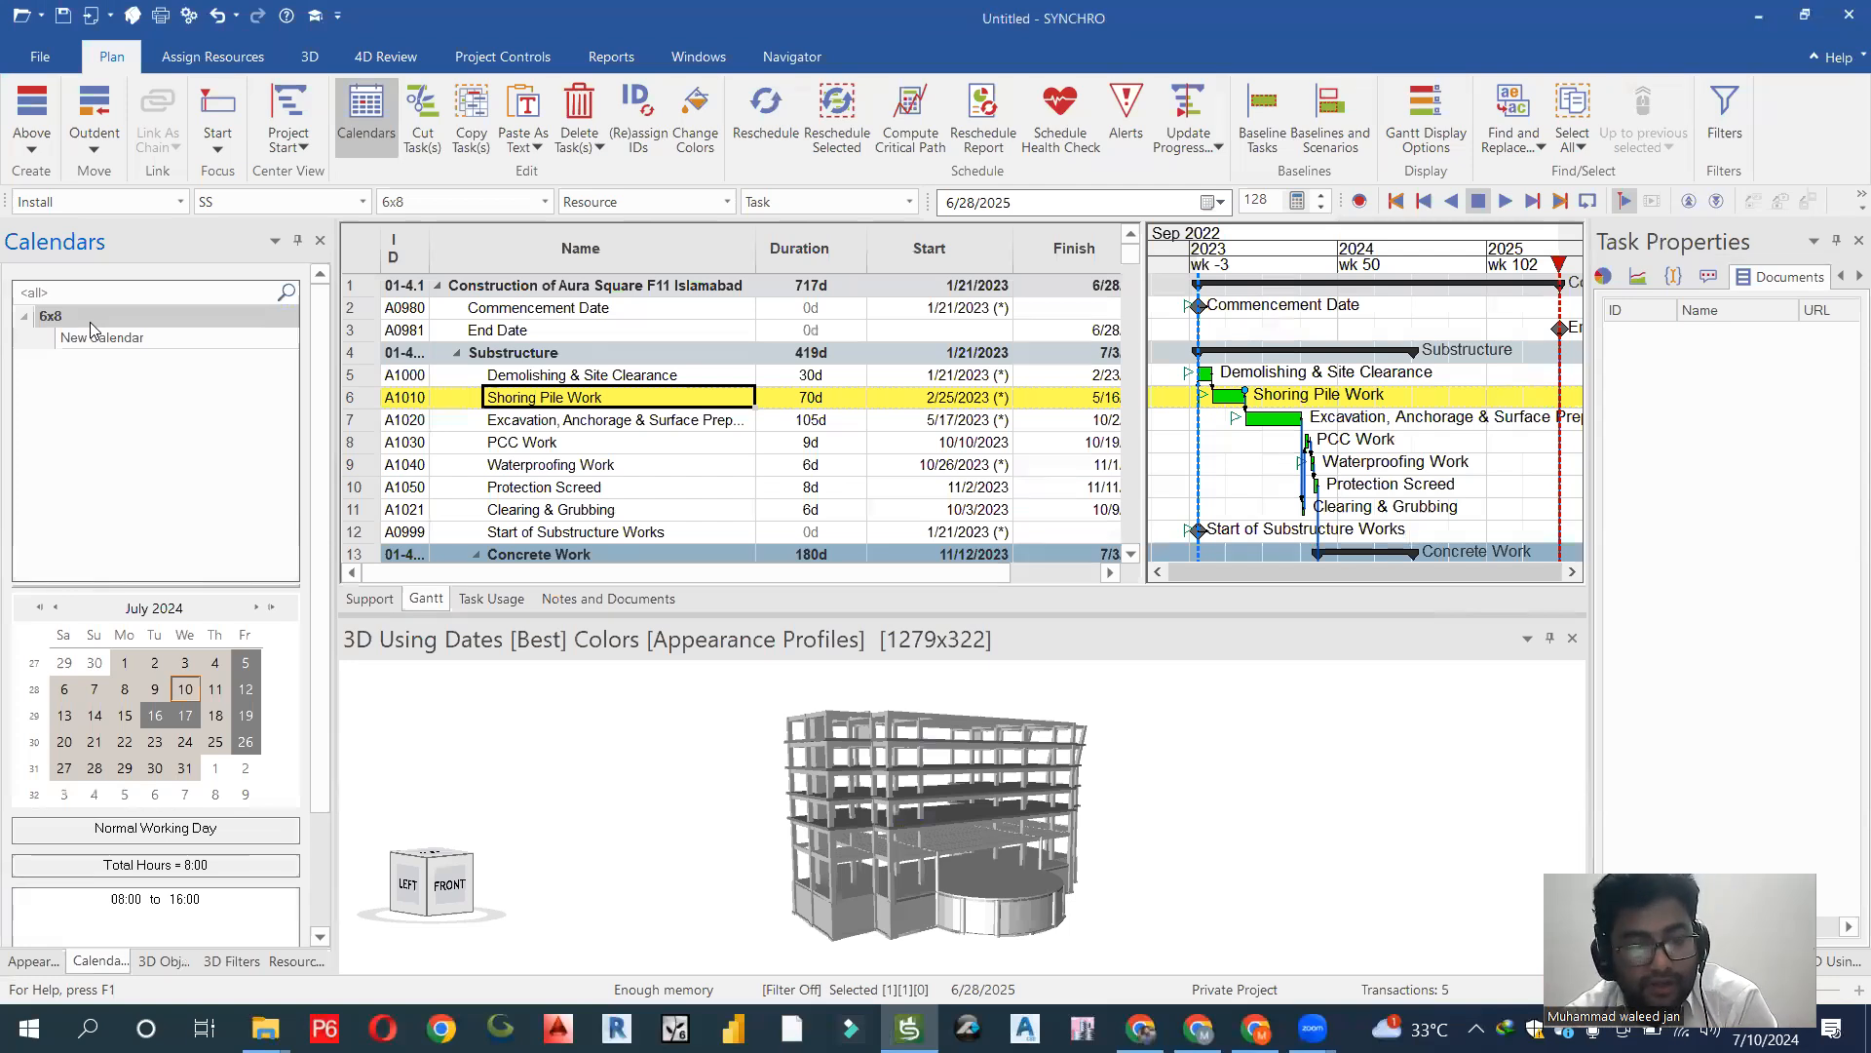
click(109, 339)
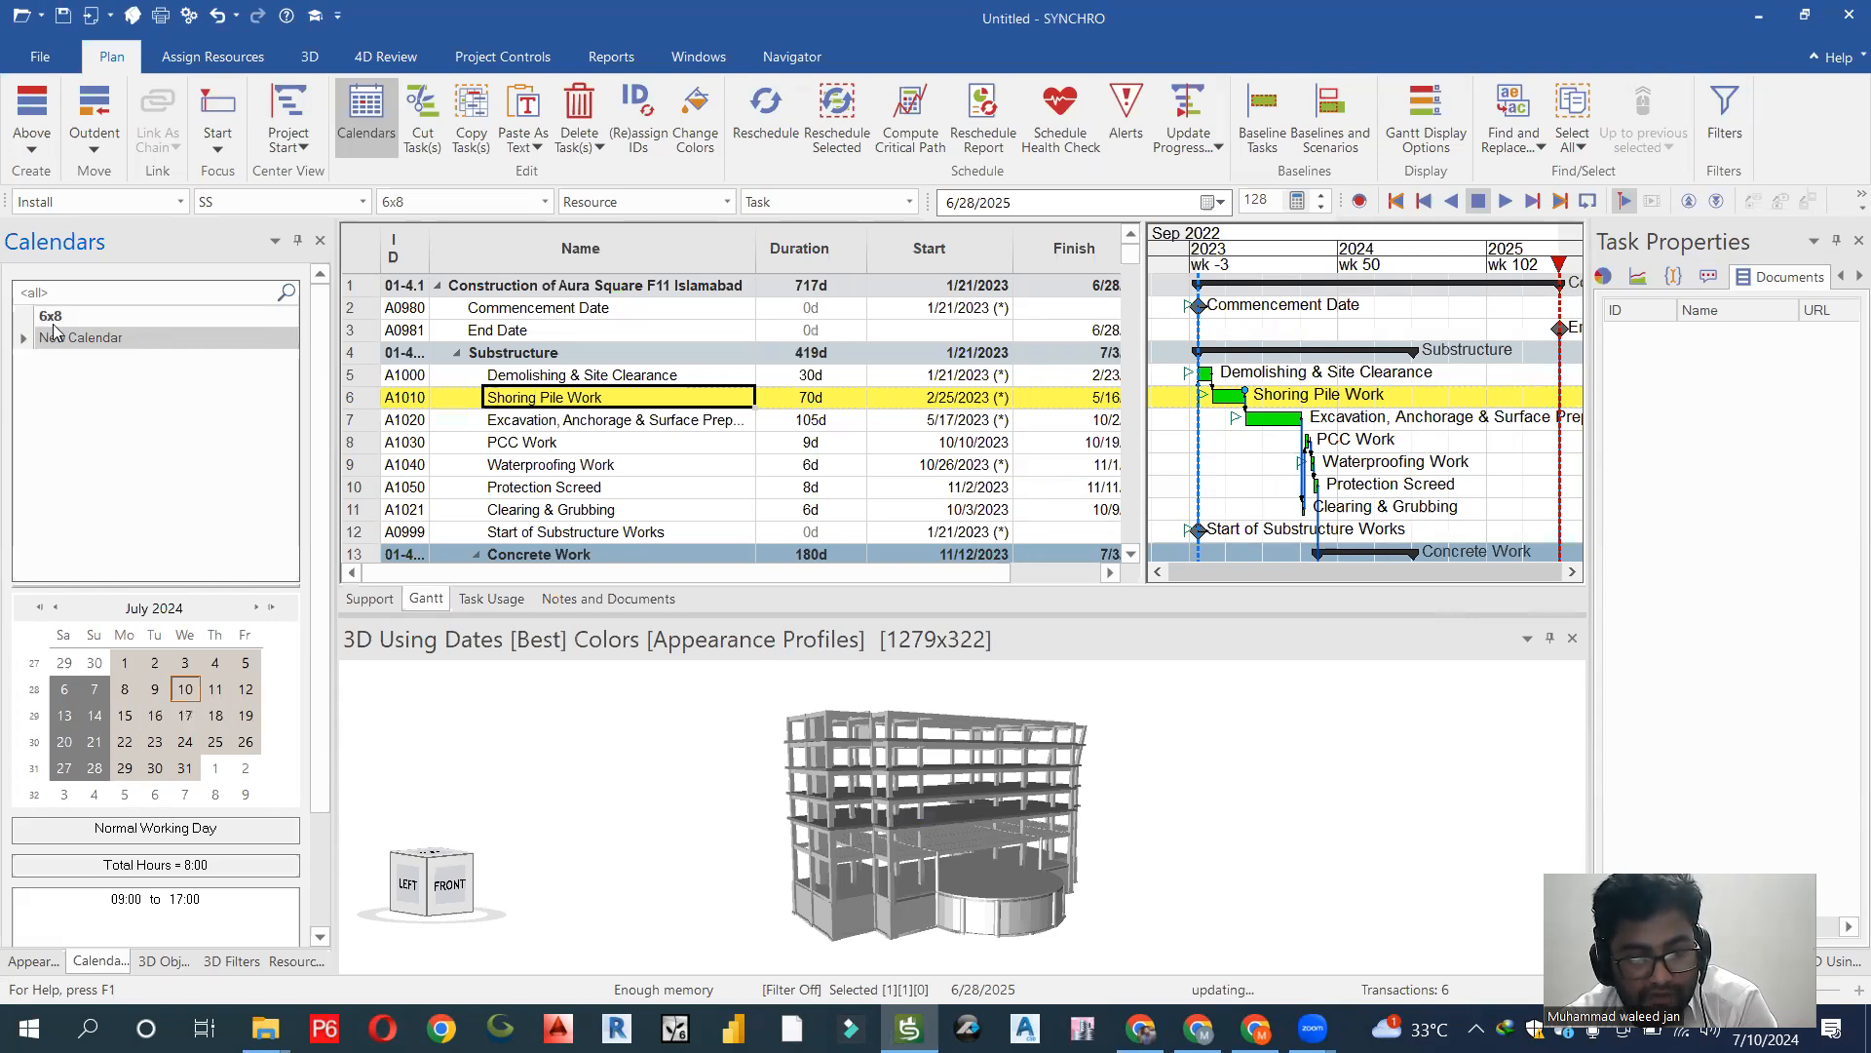
click(68, 321)
click(69, 339)
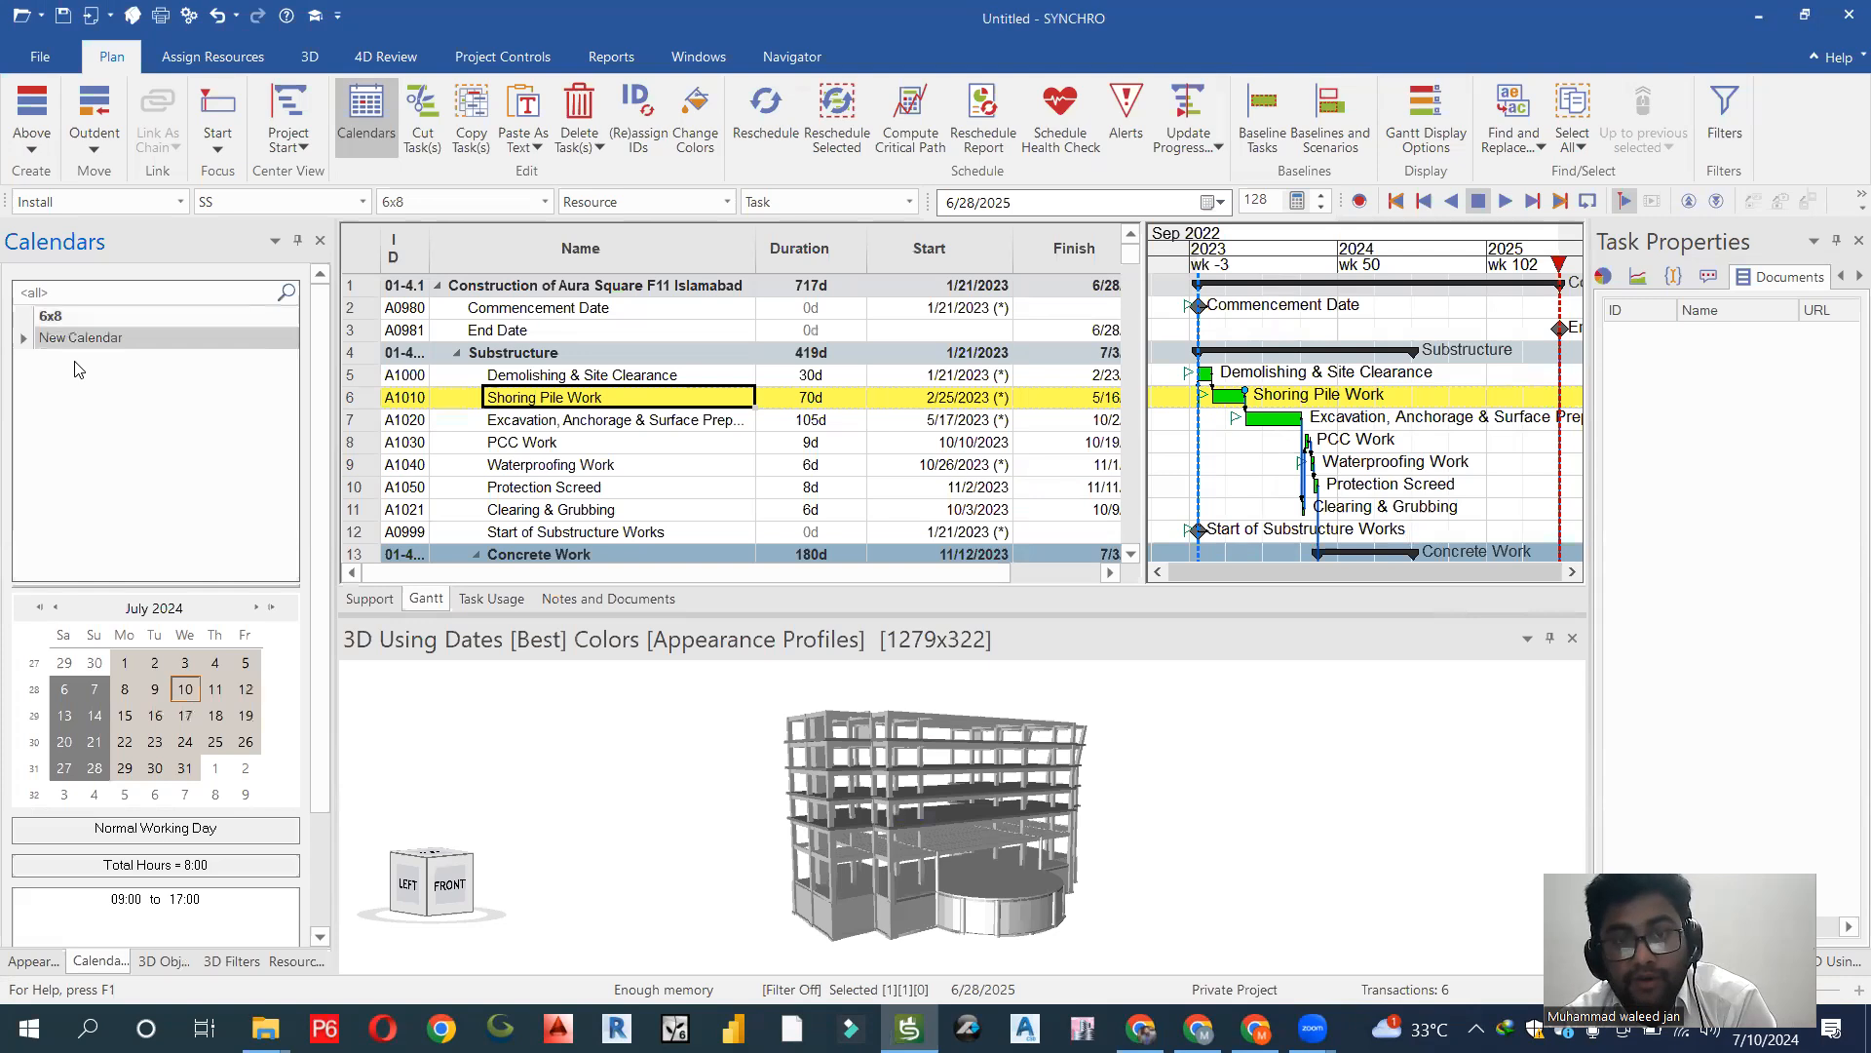
Rename the new calendar as Aura Square Poject Calendar.
click(126, 345)
drag(125, 339, 38, 347)
key(BackSpace)
text(Aura Square Poject)
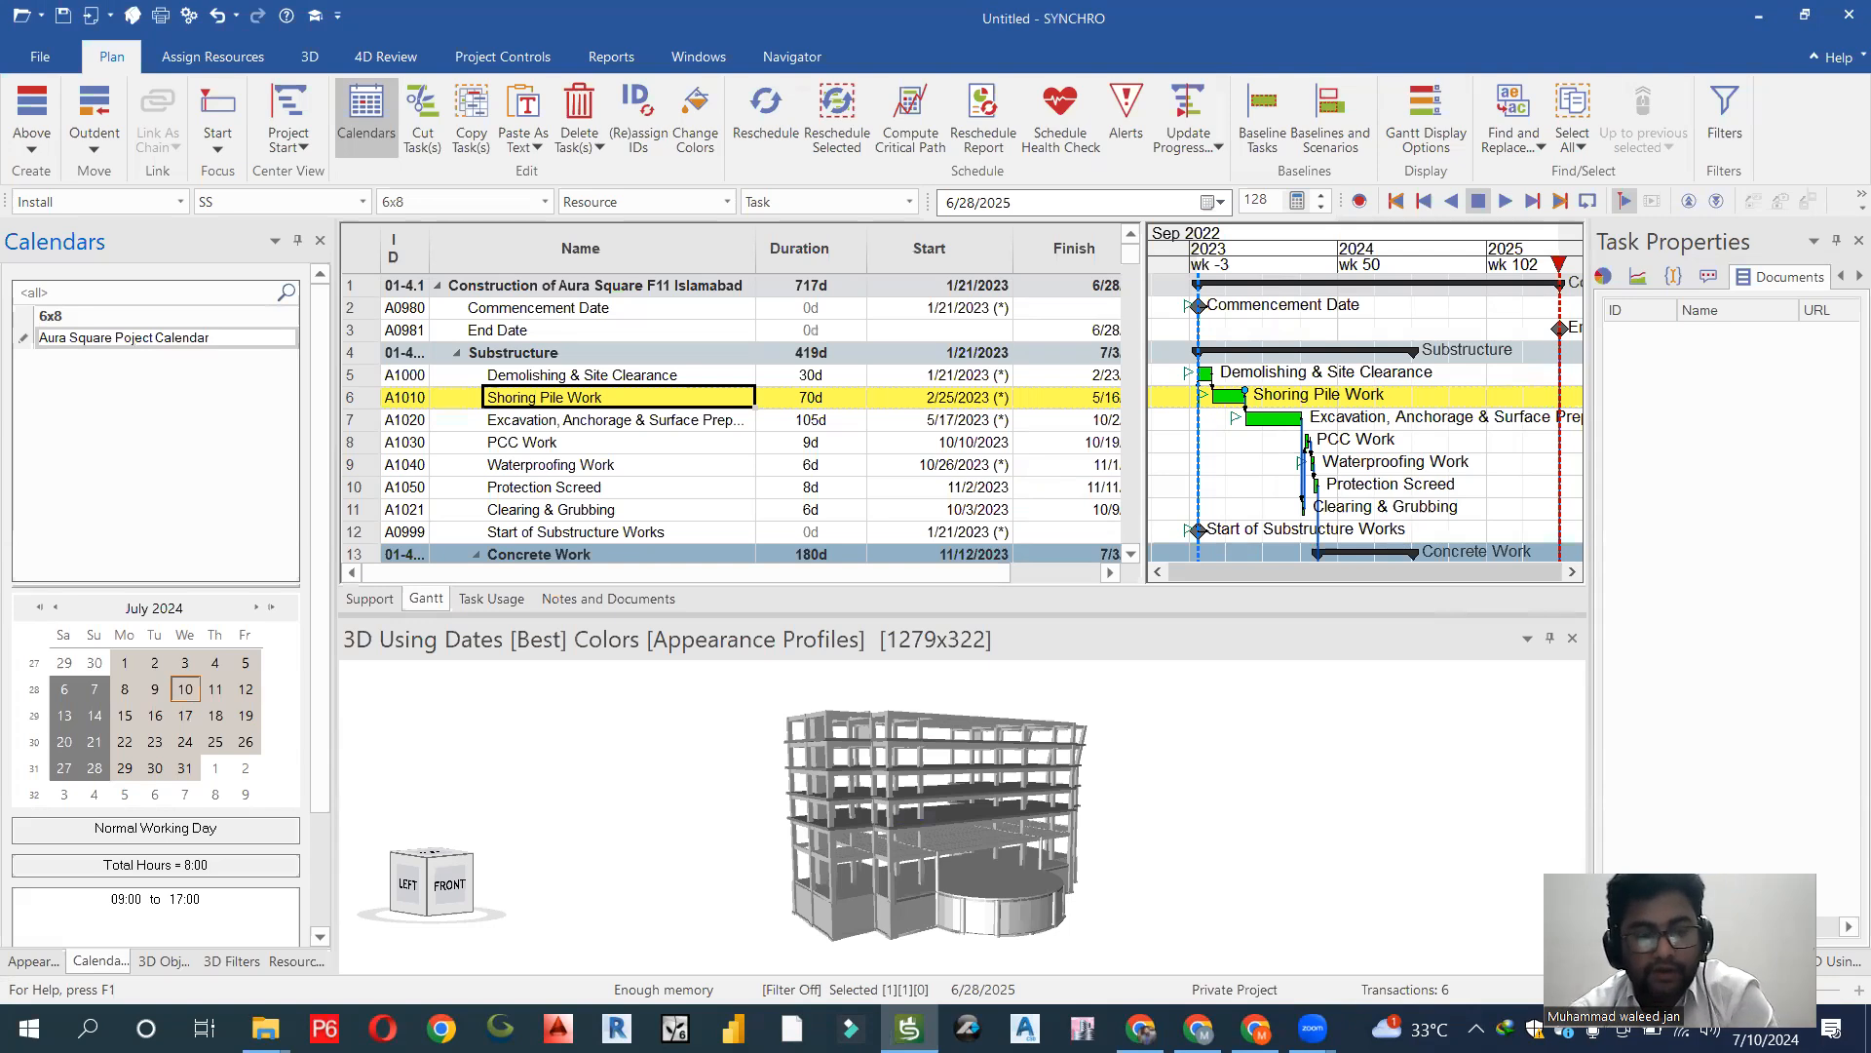
click(151, 424)
click(185, 347)
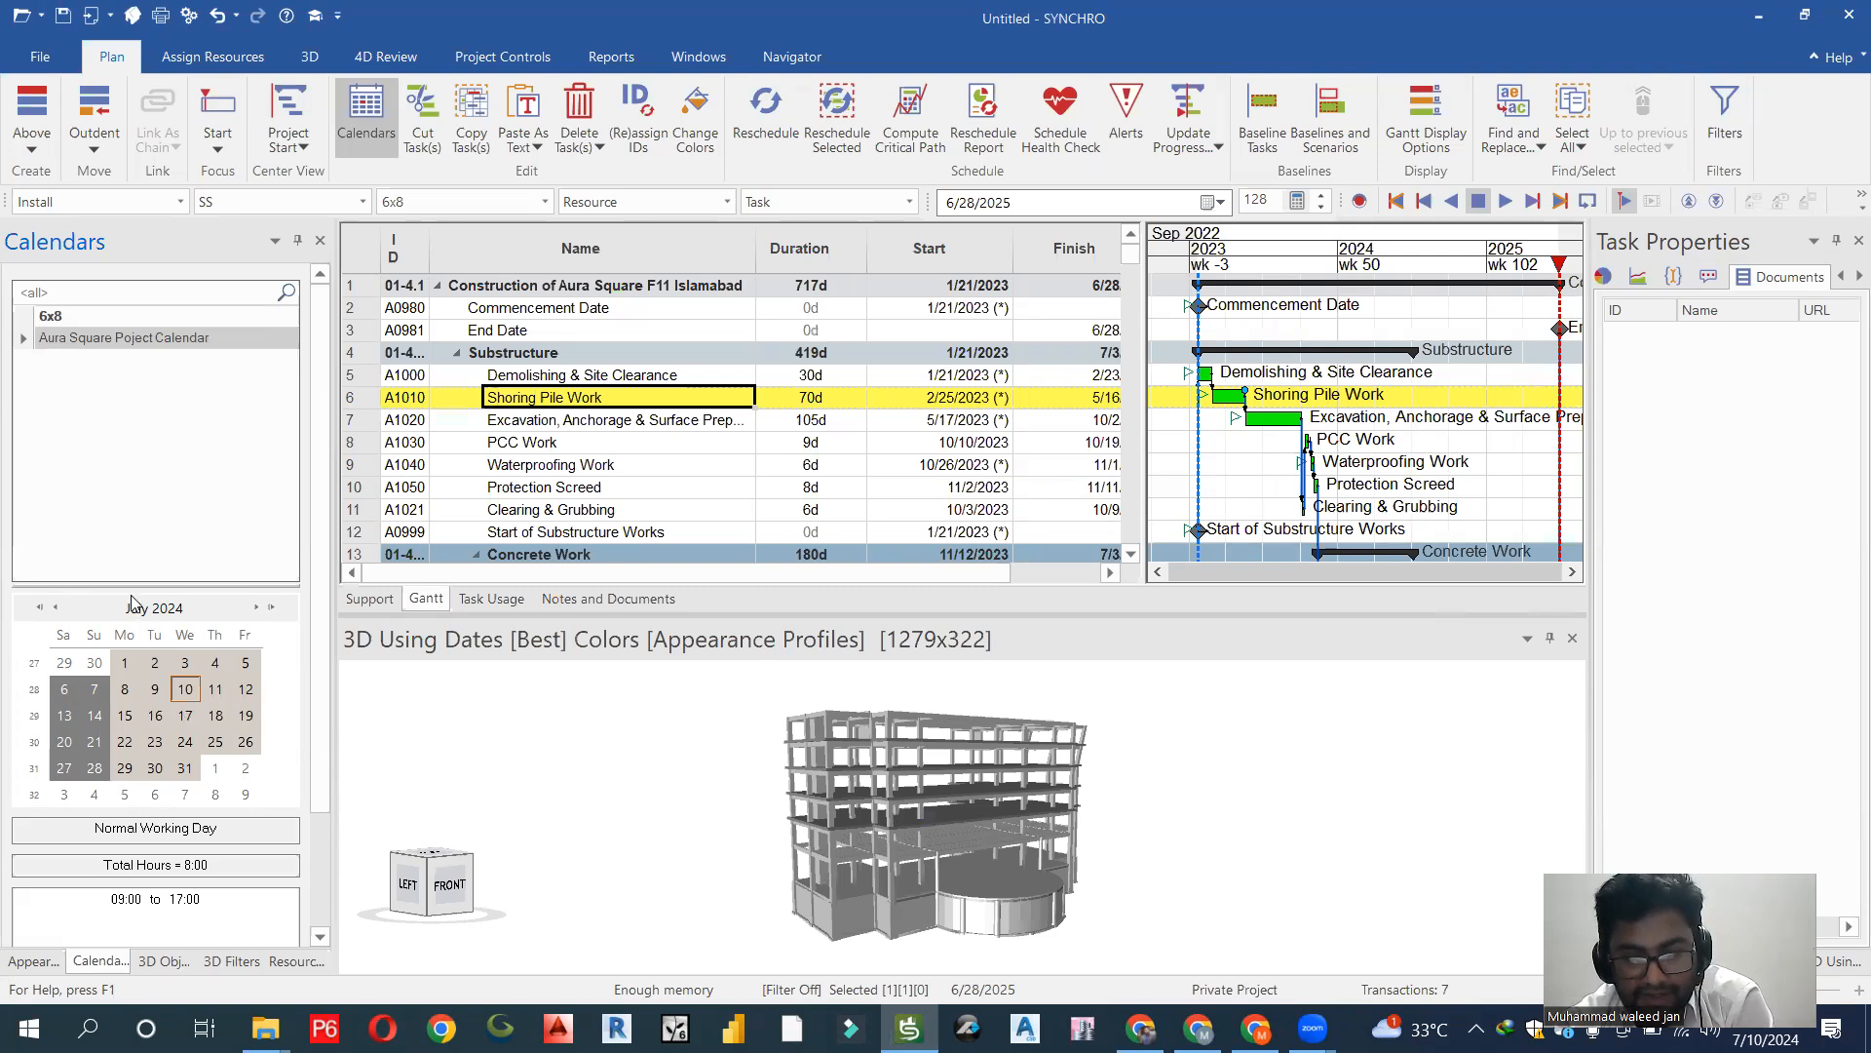
Set the Gantt chart's focus date to the project's commencement date, 1/21/2023.
click(963, 310)
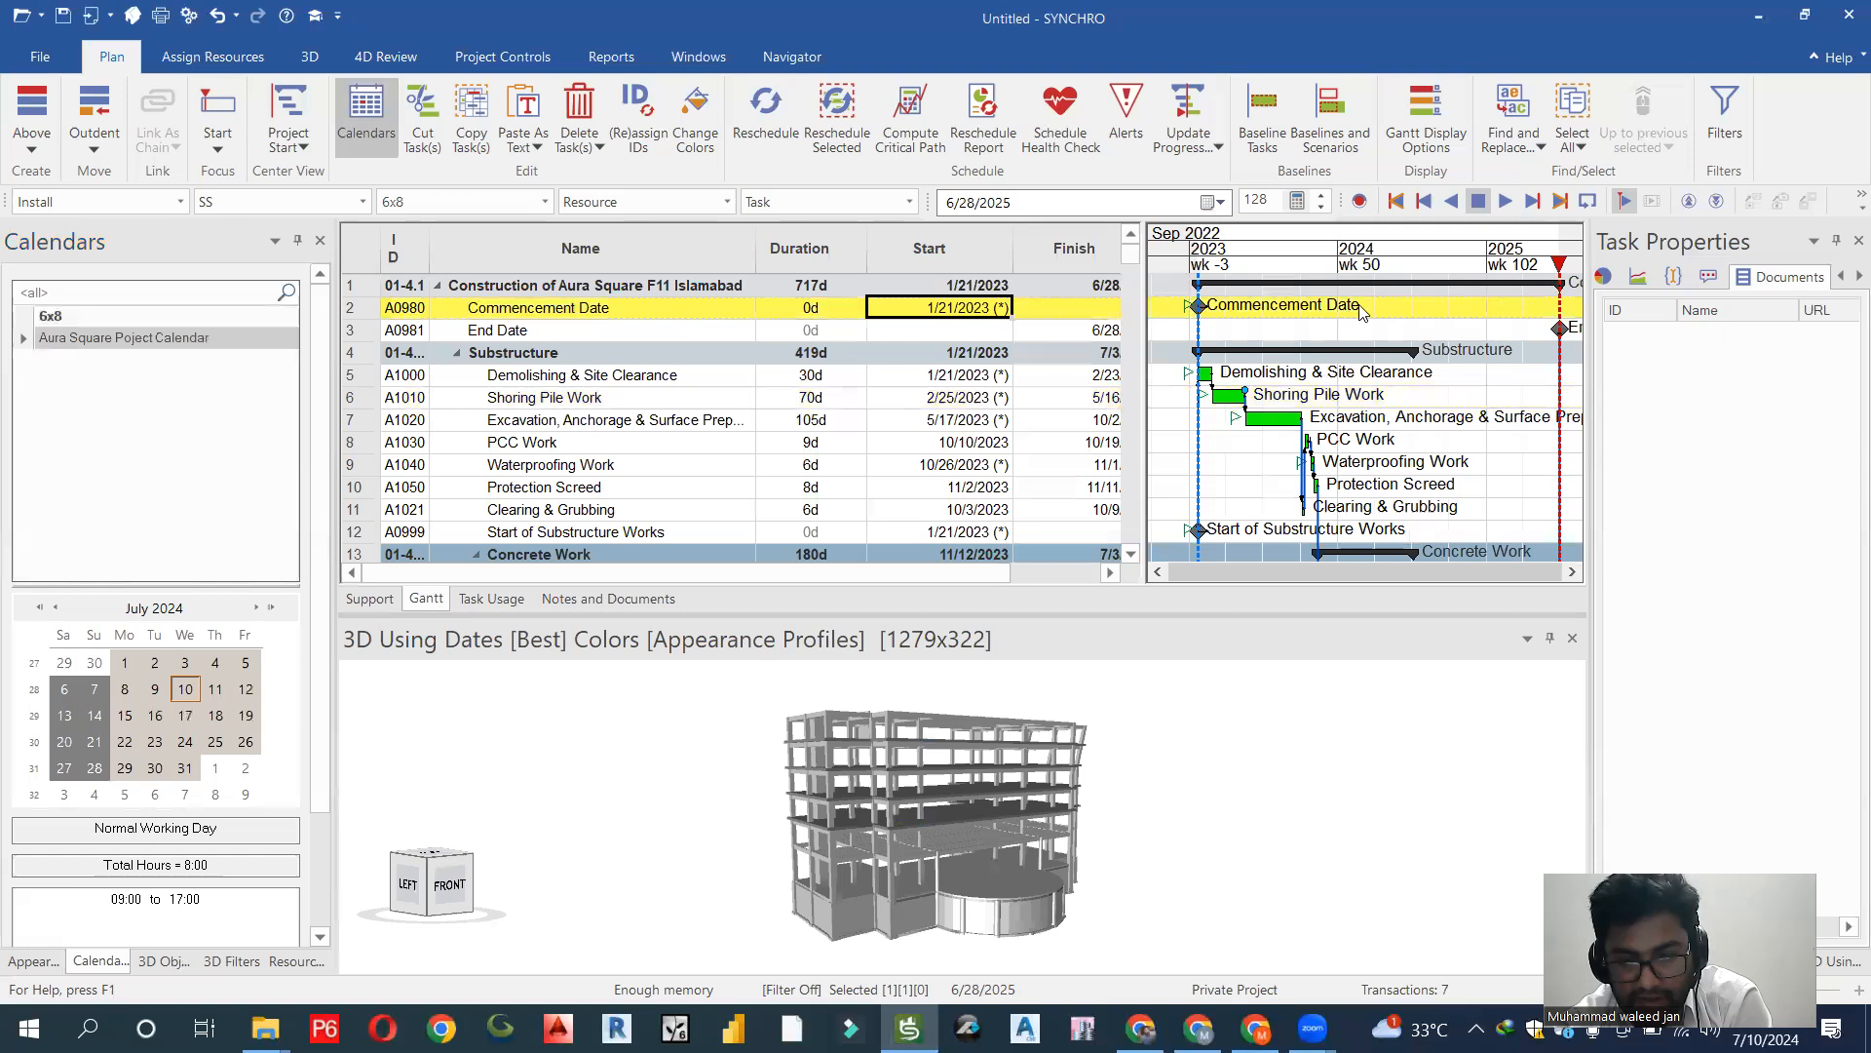
mouse_move(1560, 263)
mouse_down()
mouse_move(1191, 283)
mouse_move(1294, 280)
mouse_up()
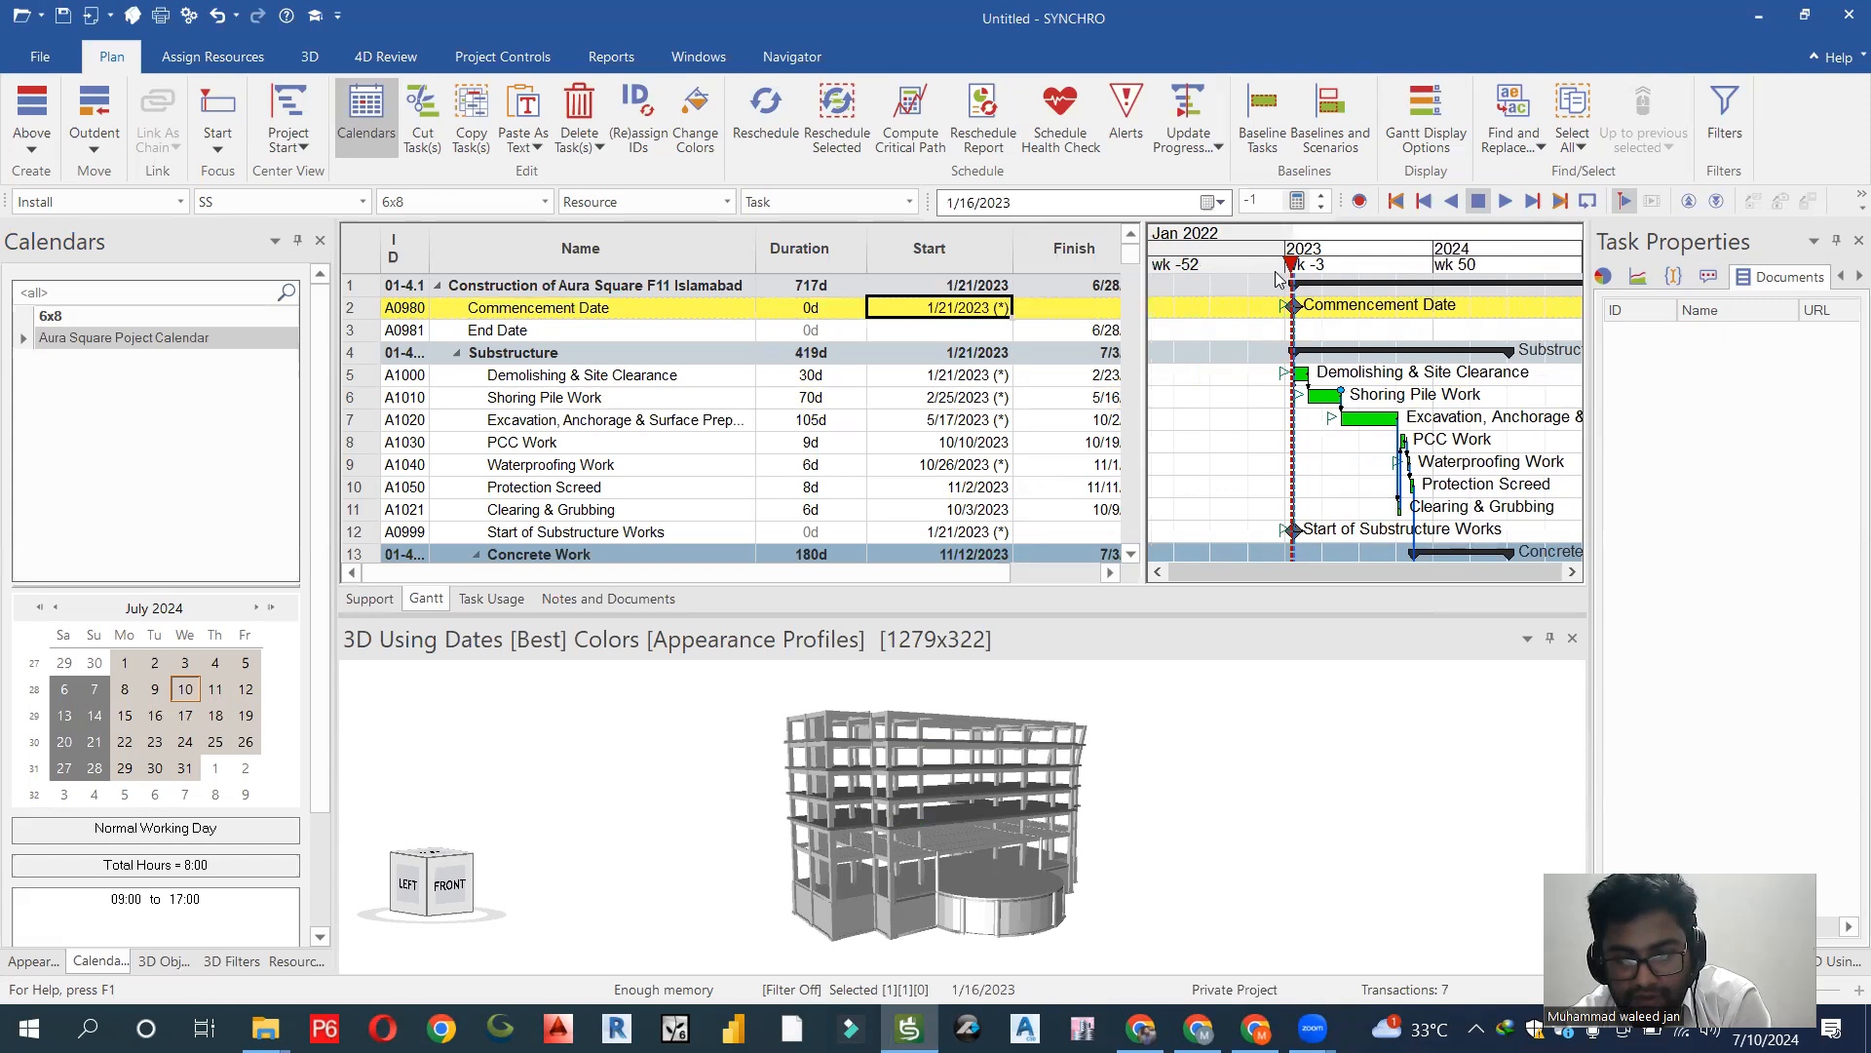
click(1091, 205)
click(972, 203)
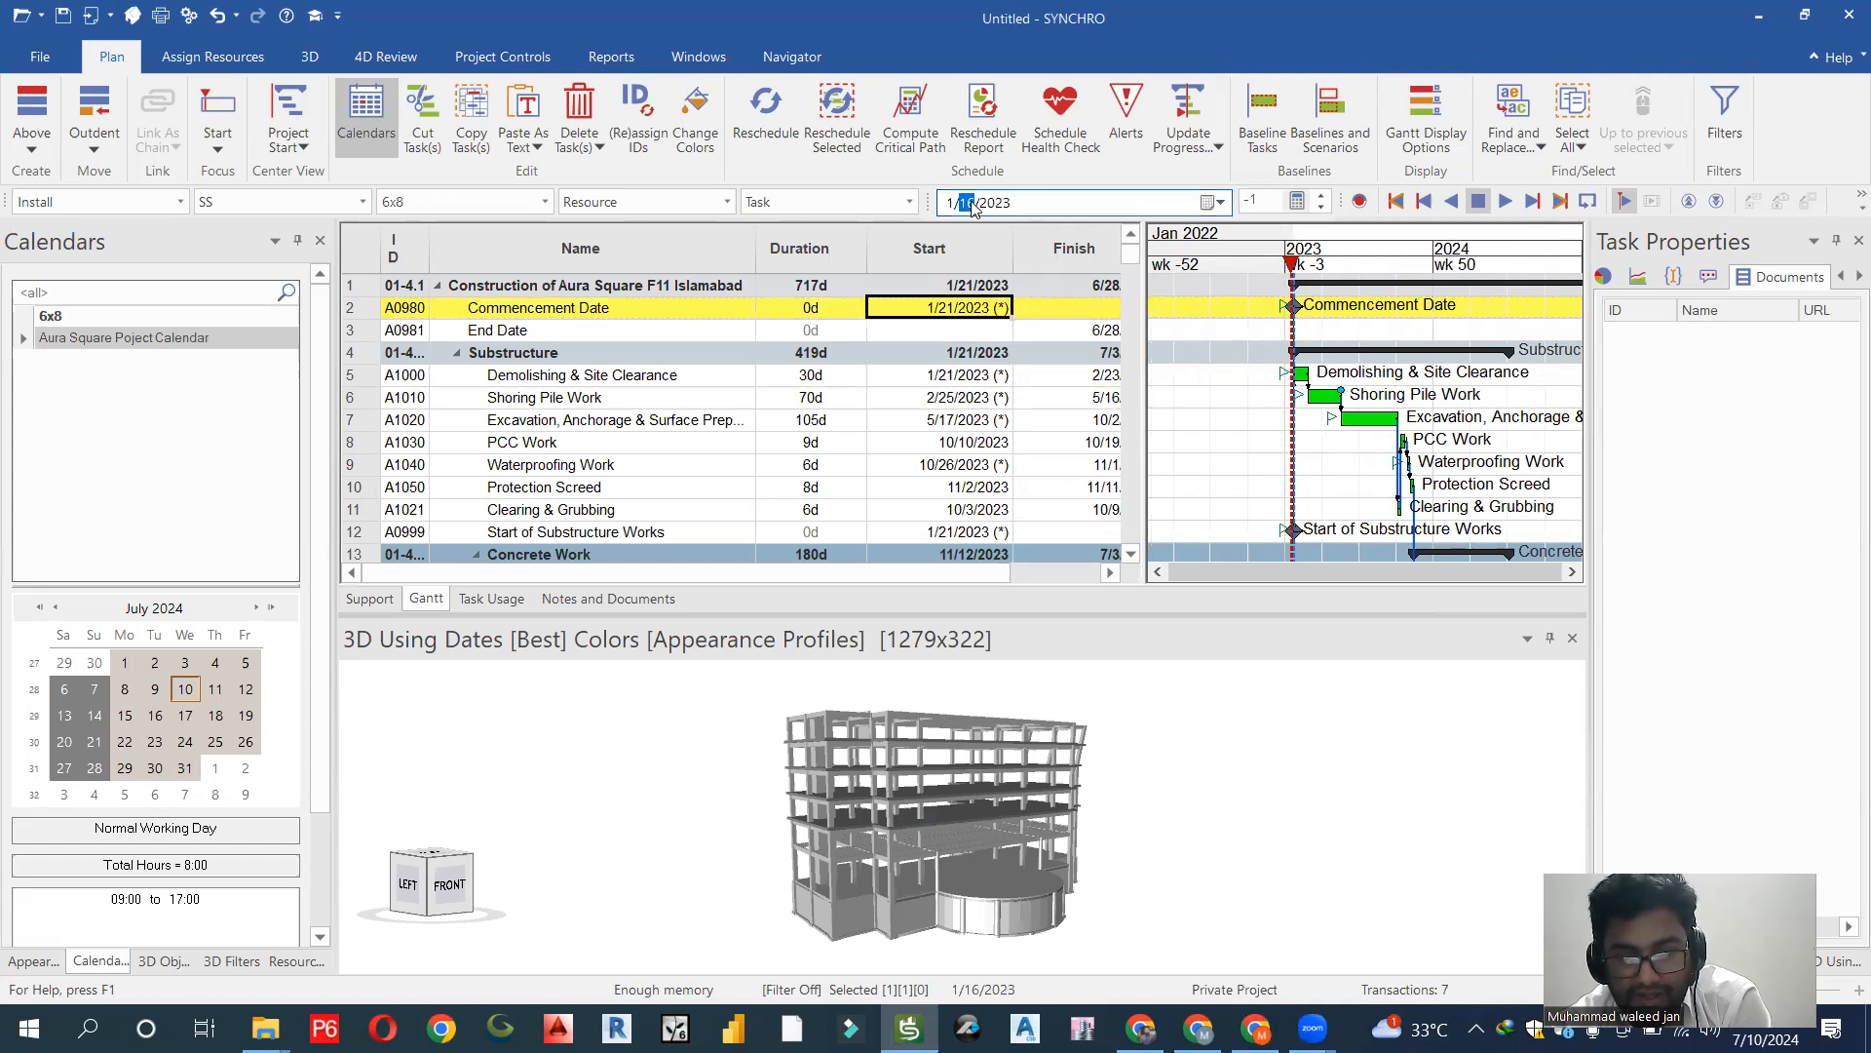
text(21)
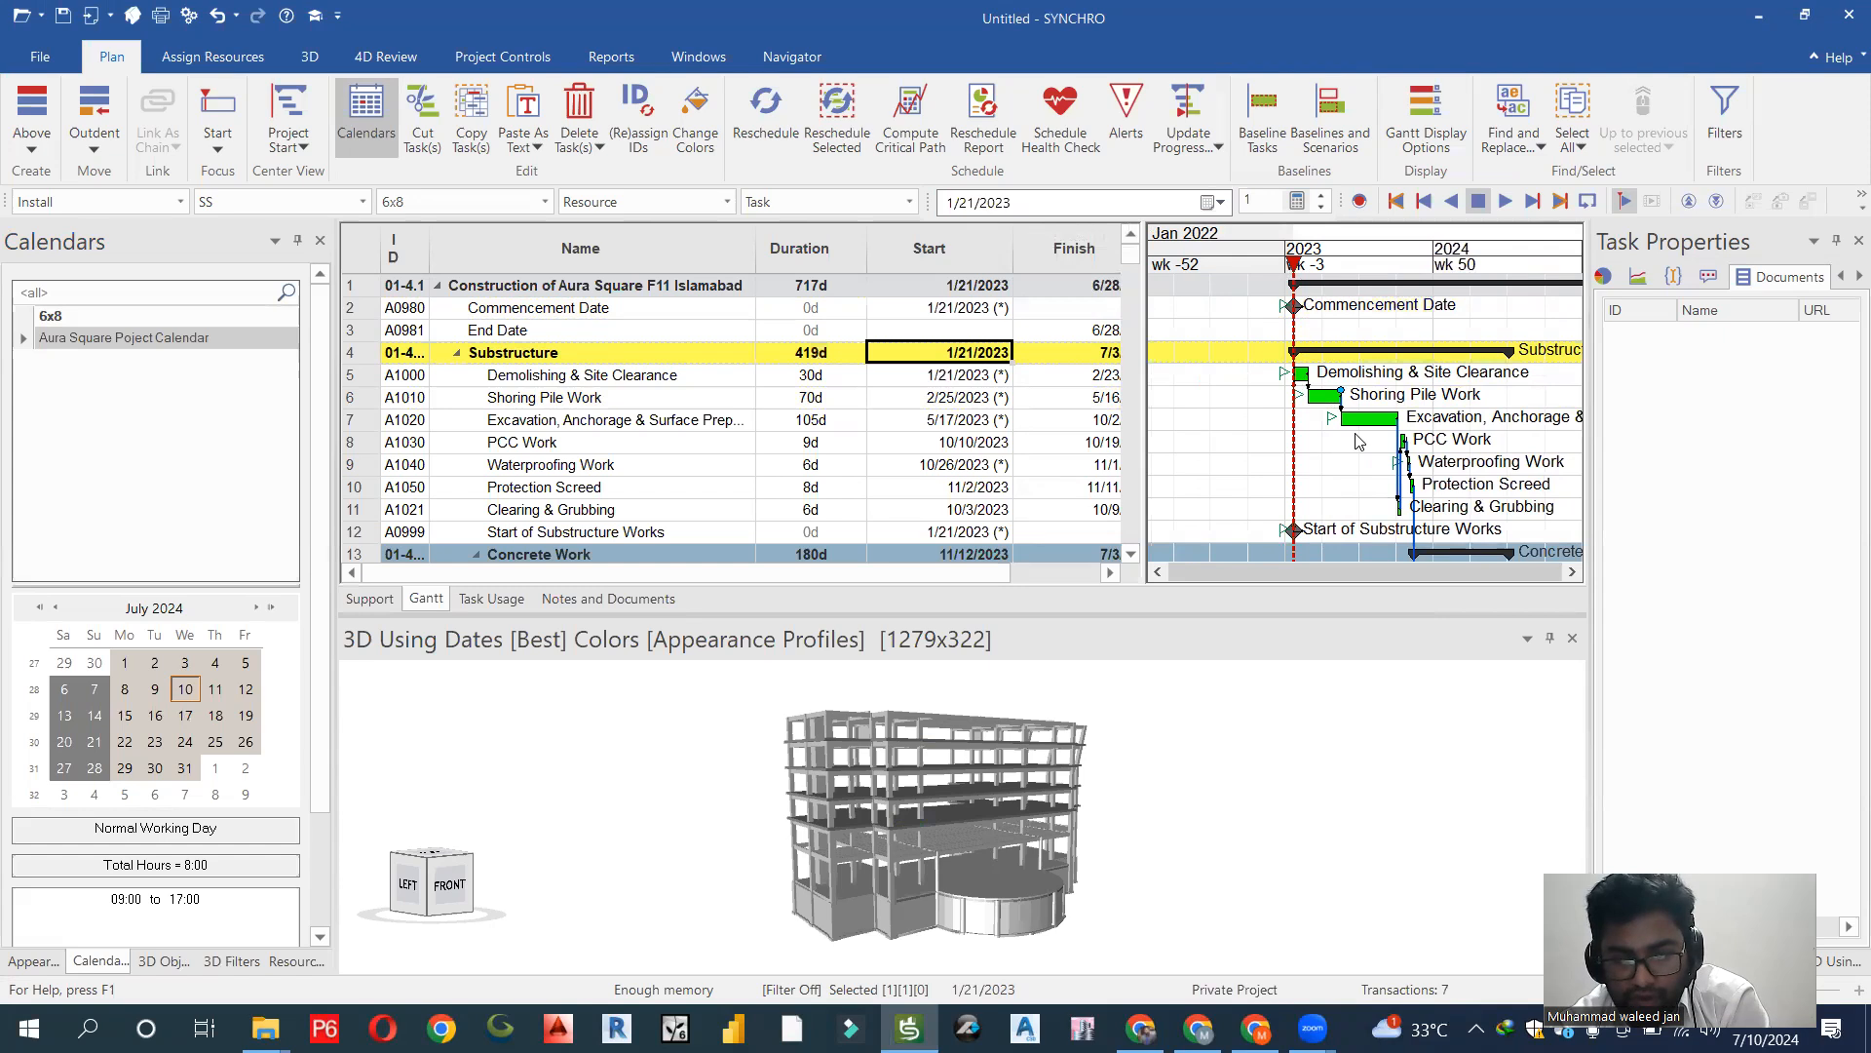
Make every Saturday a normal working day in the Aura Square Poject Calendar.
click(68, 695)
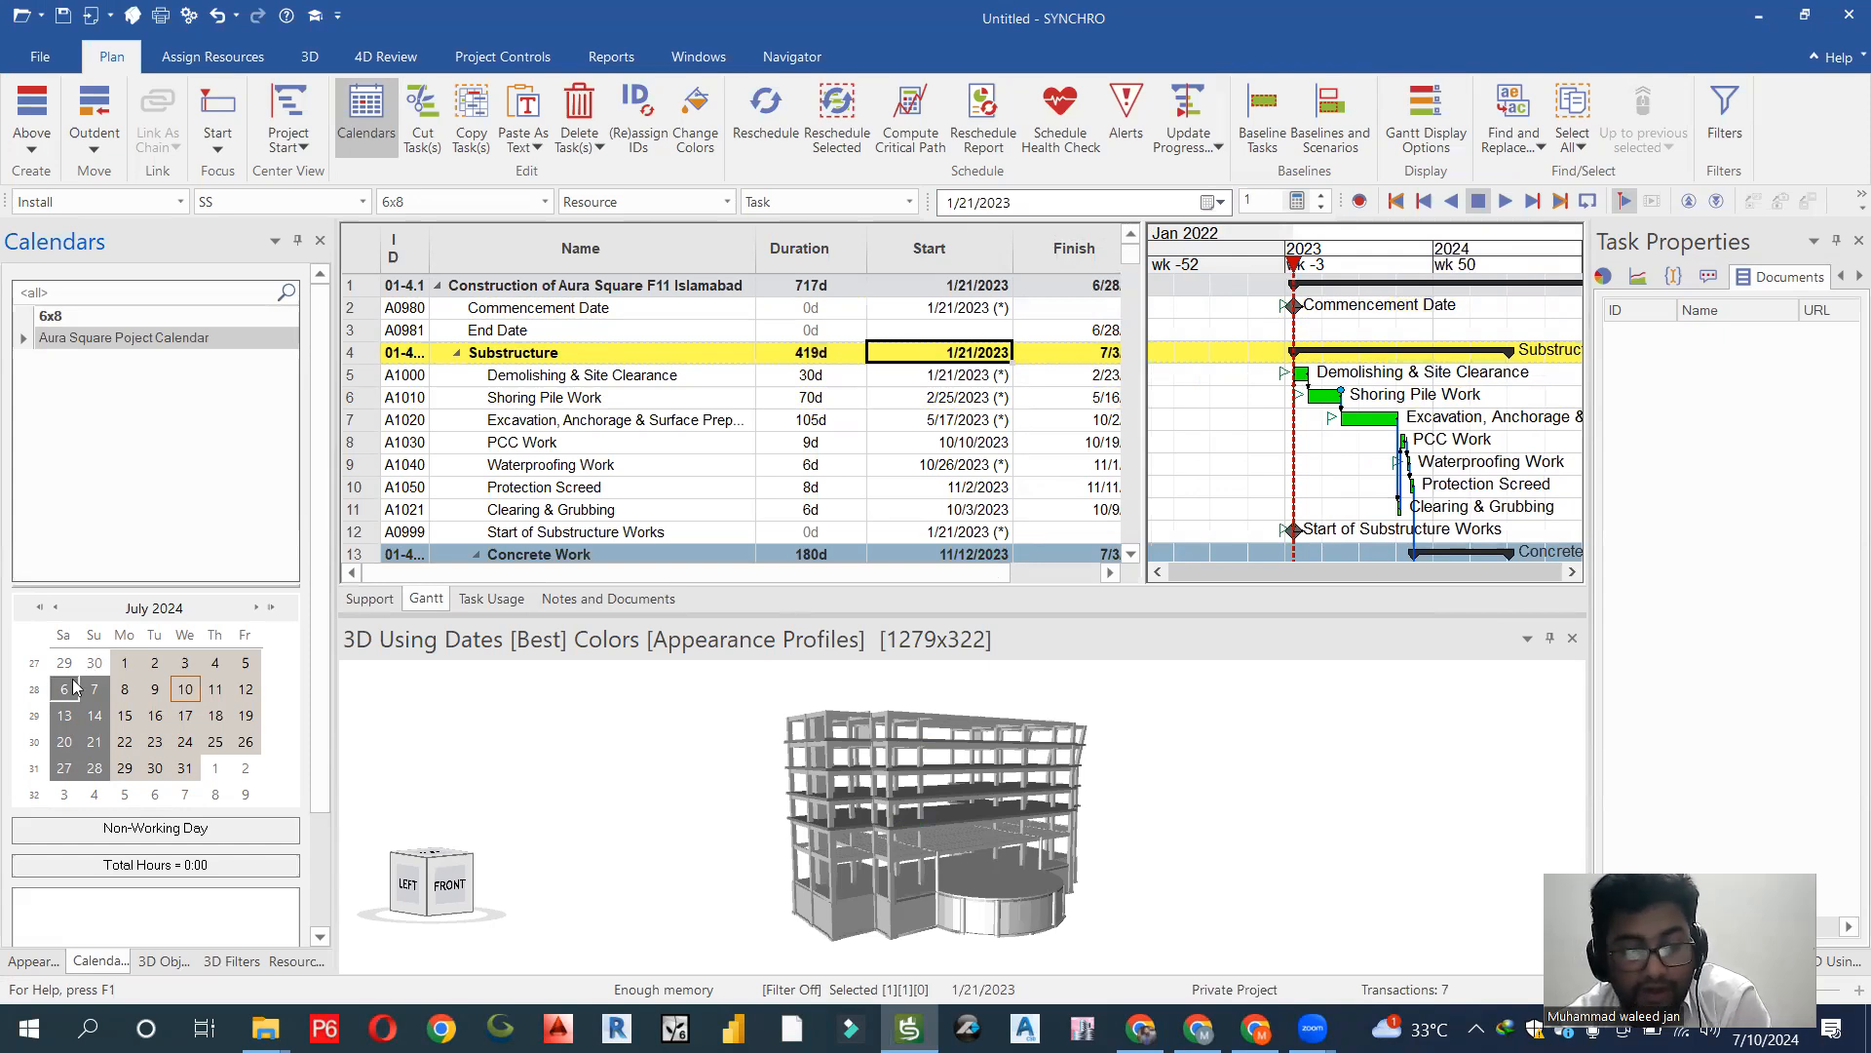
right_click(68, 694)
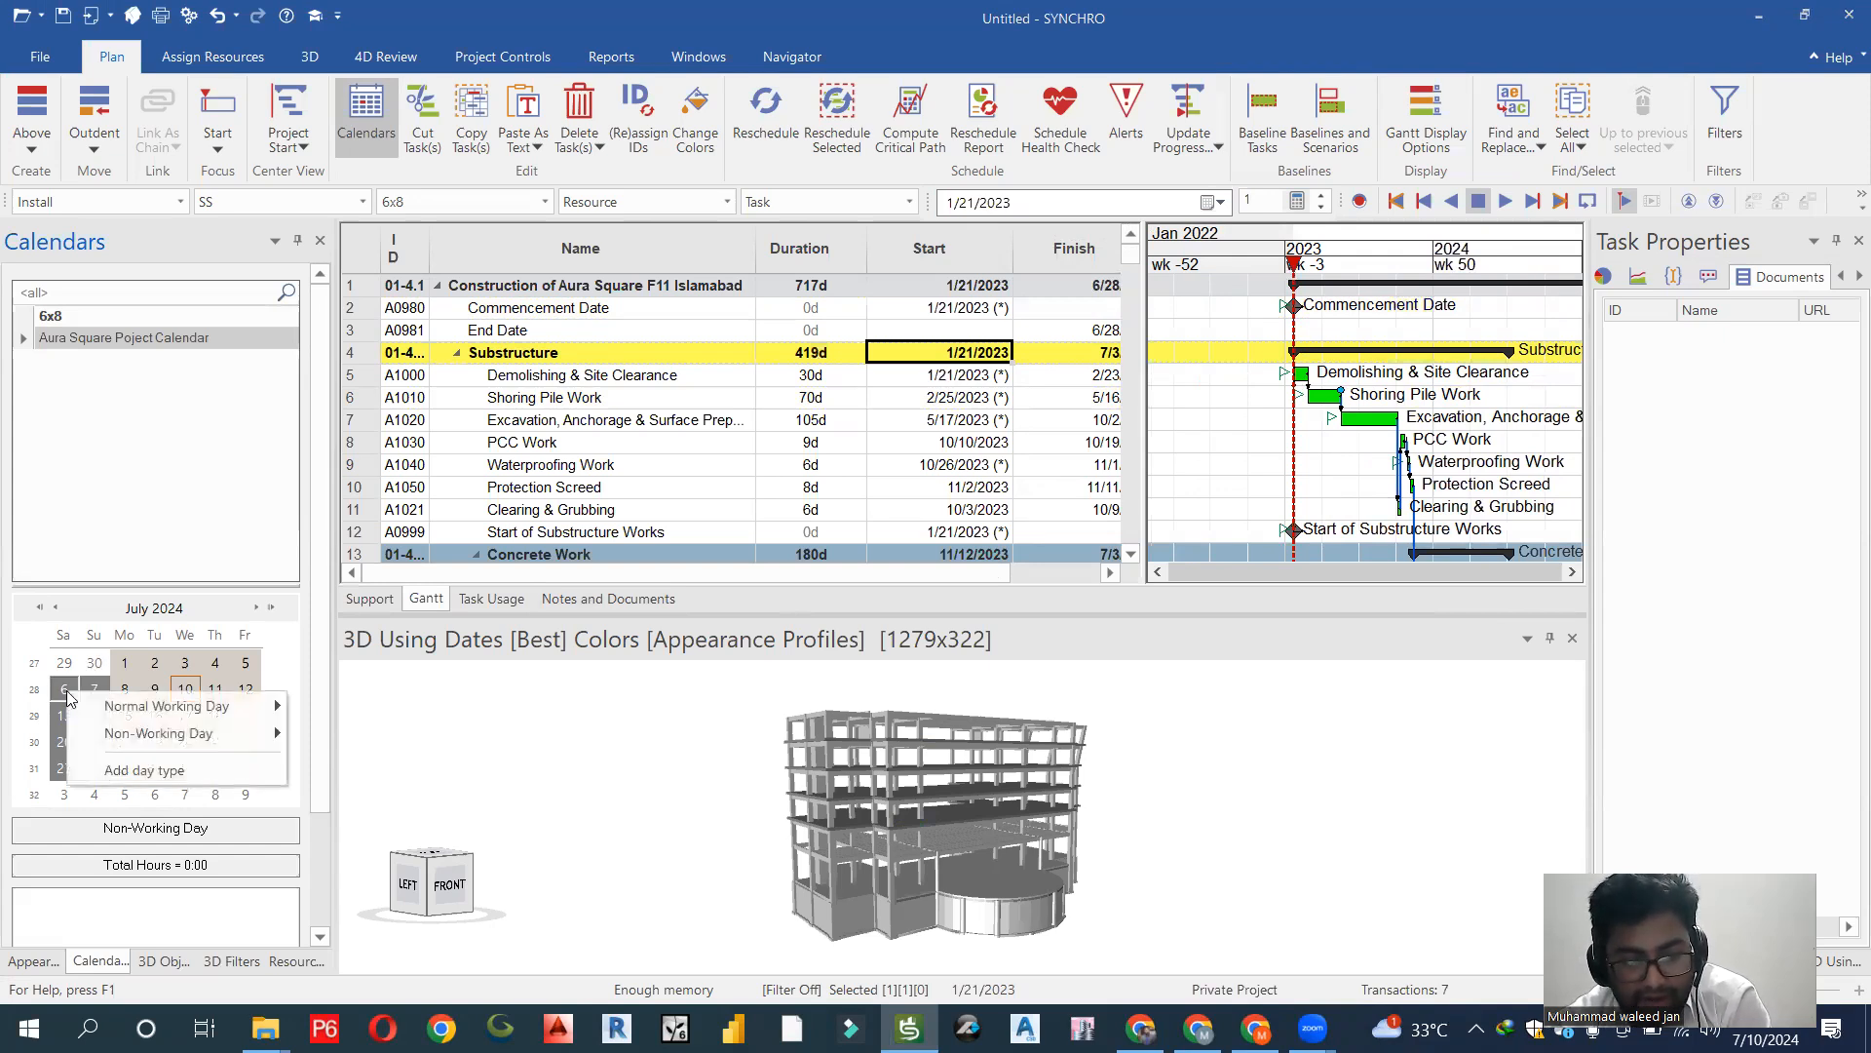
mouse_move(173, 709)
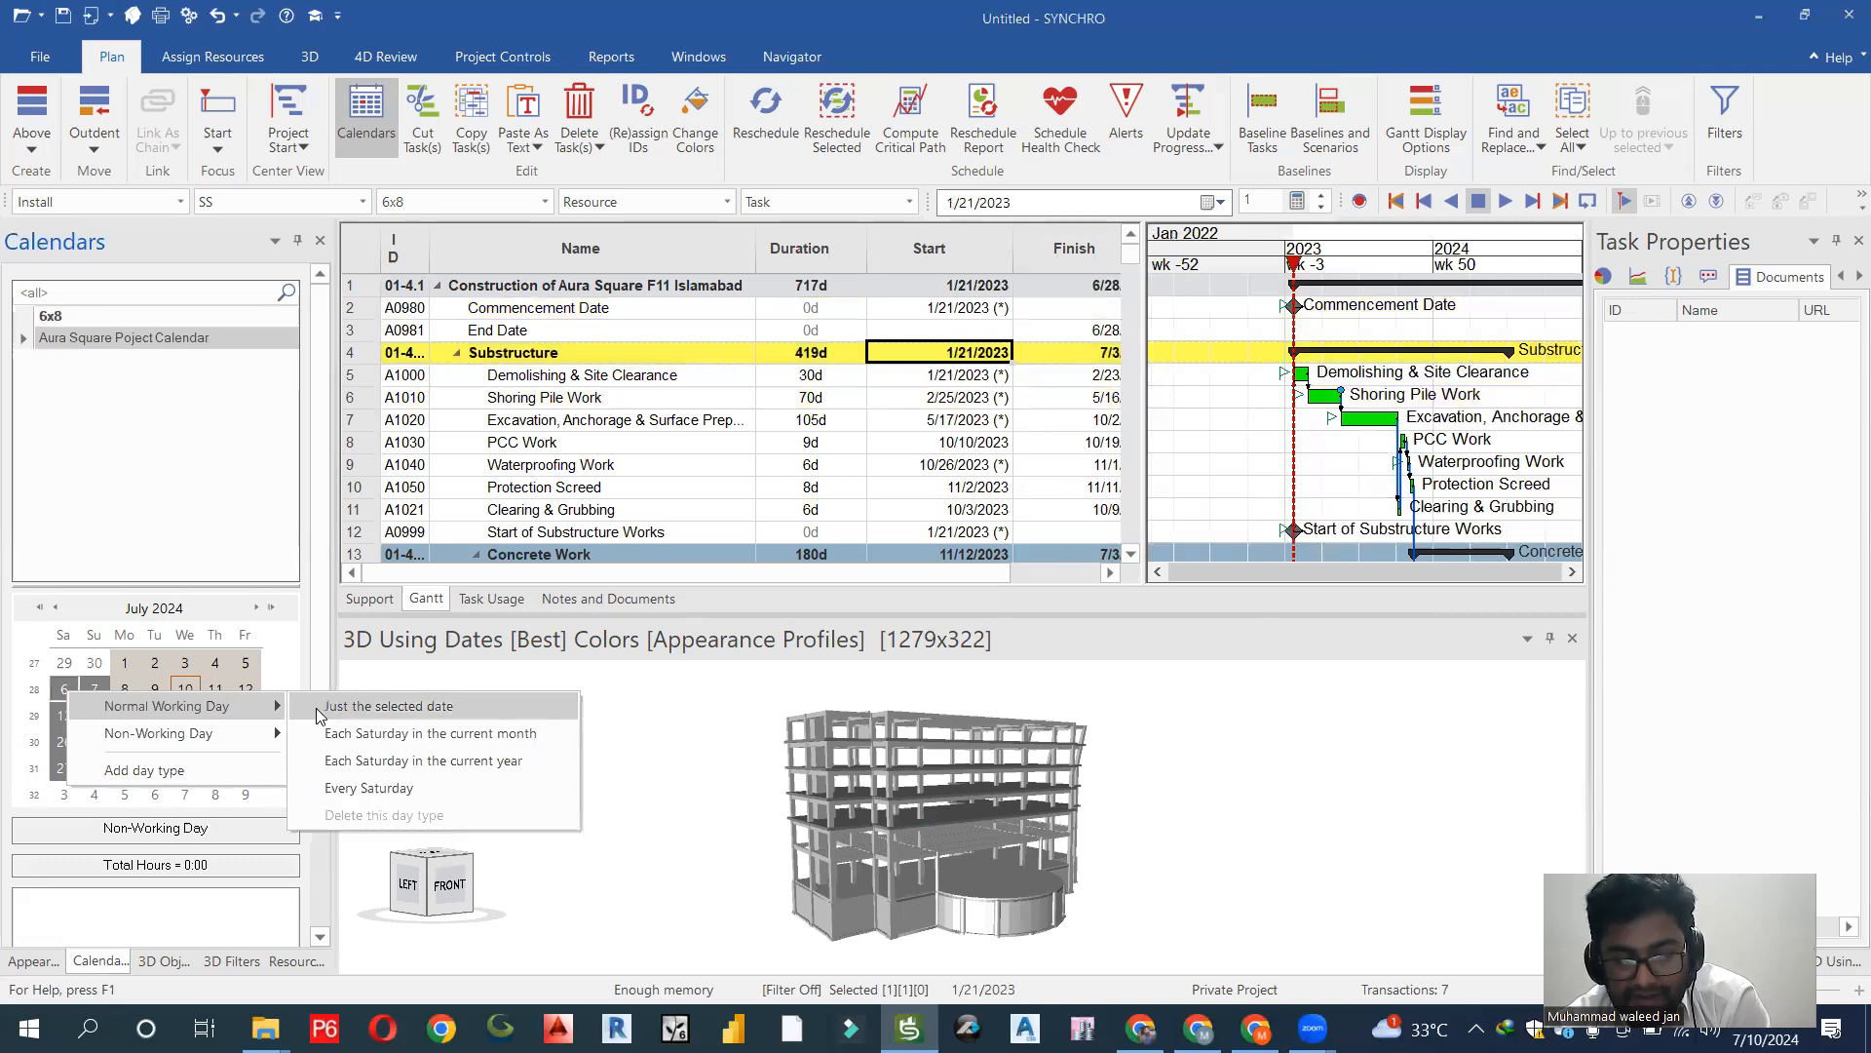
click(370, 789)
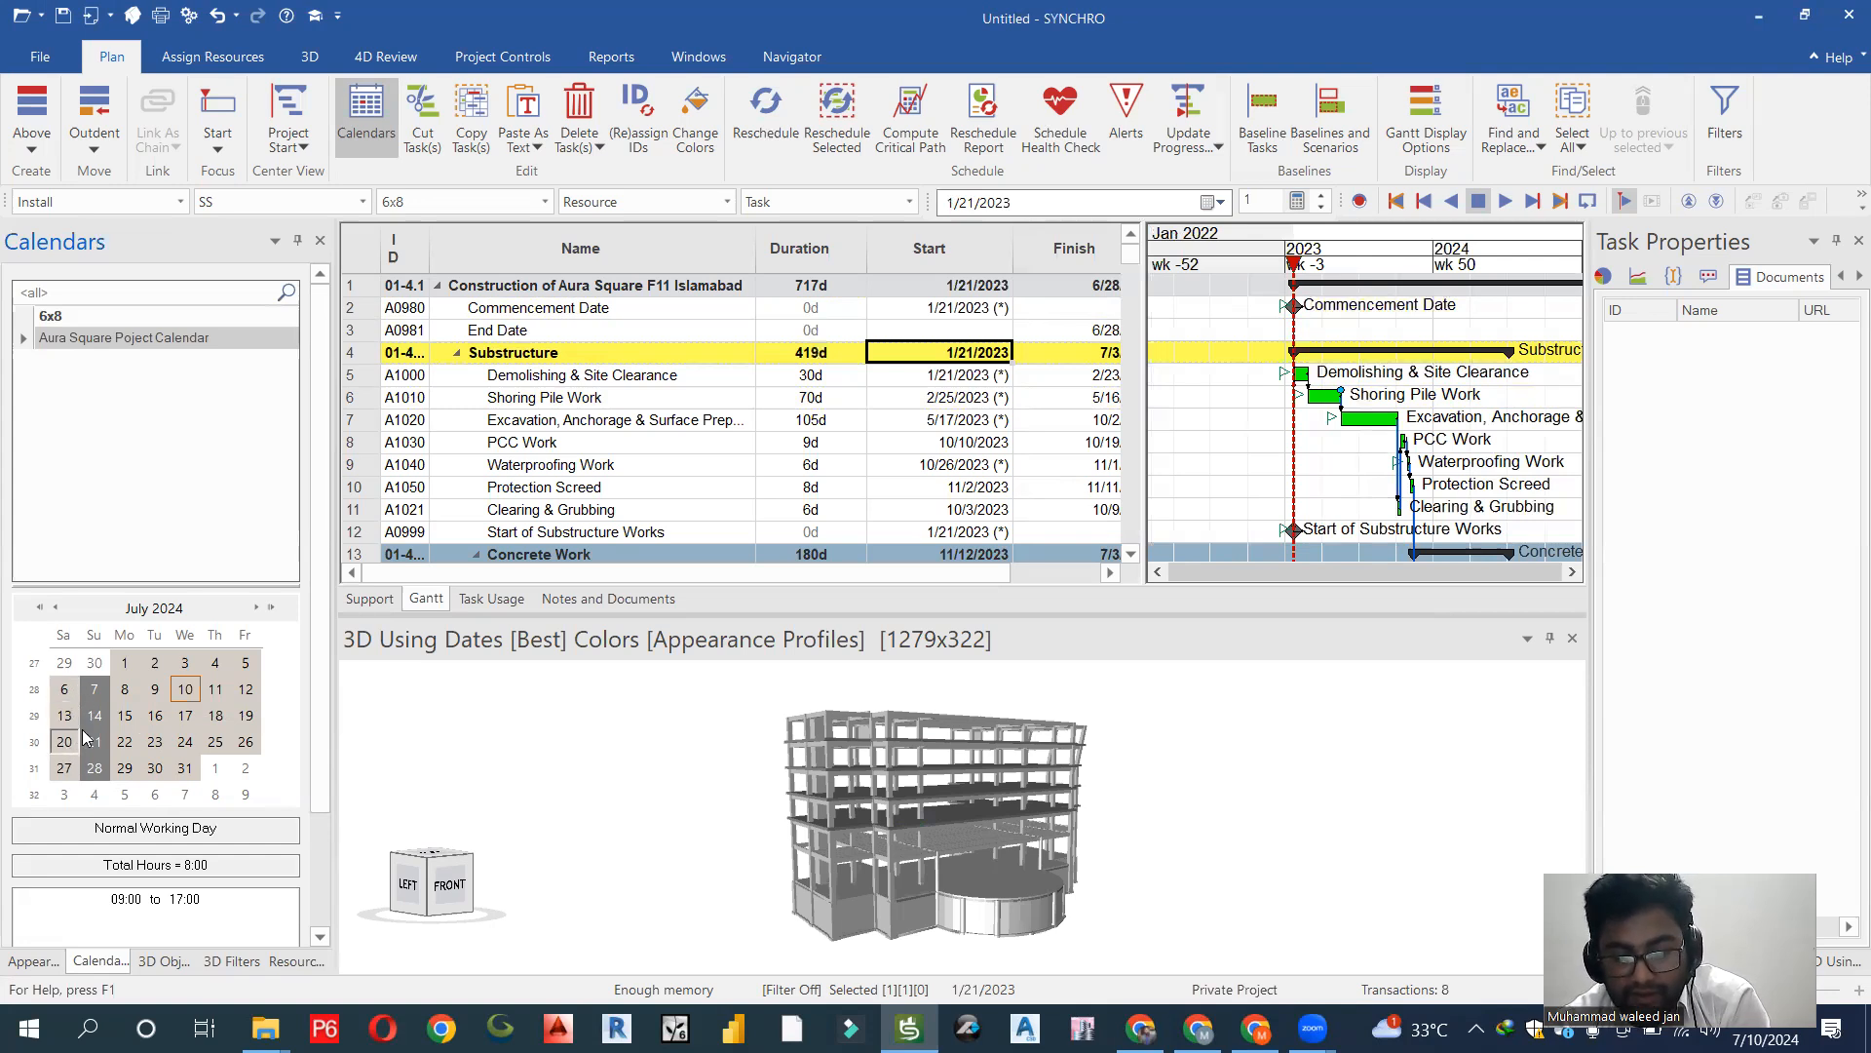
Make every Sunday a normal working day in the Aura Square Poject Calendar.
click(95, 698)
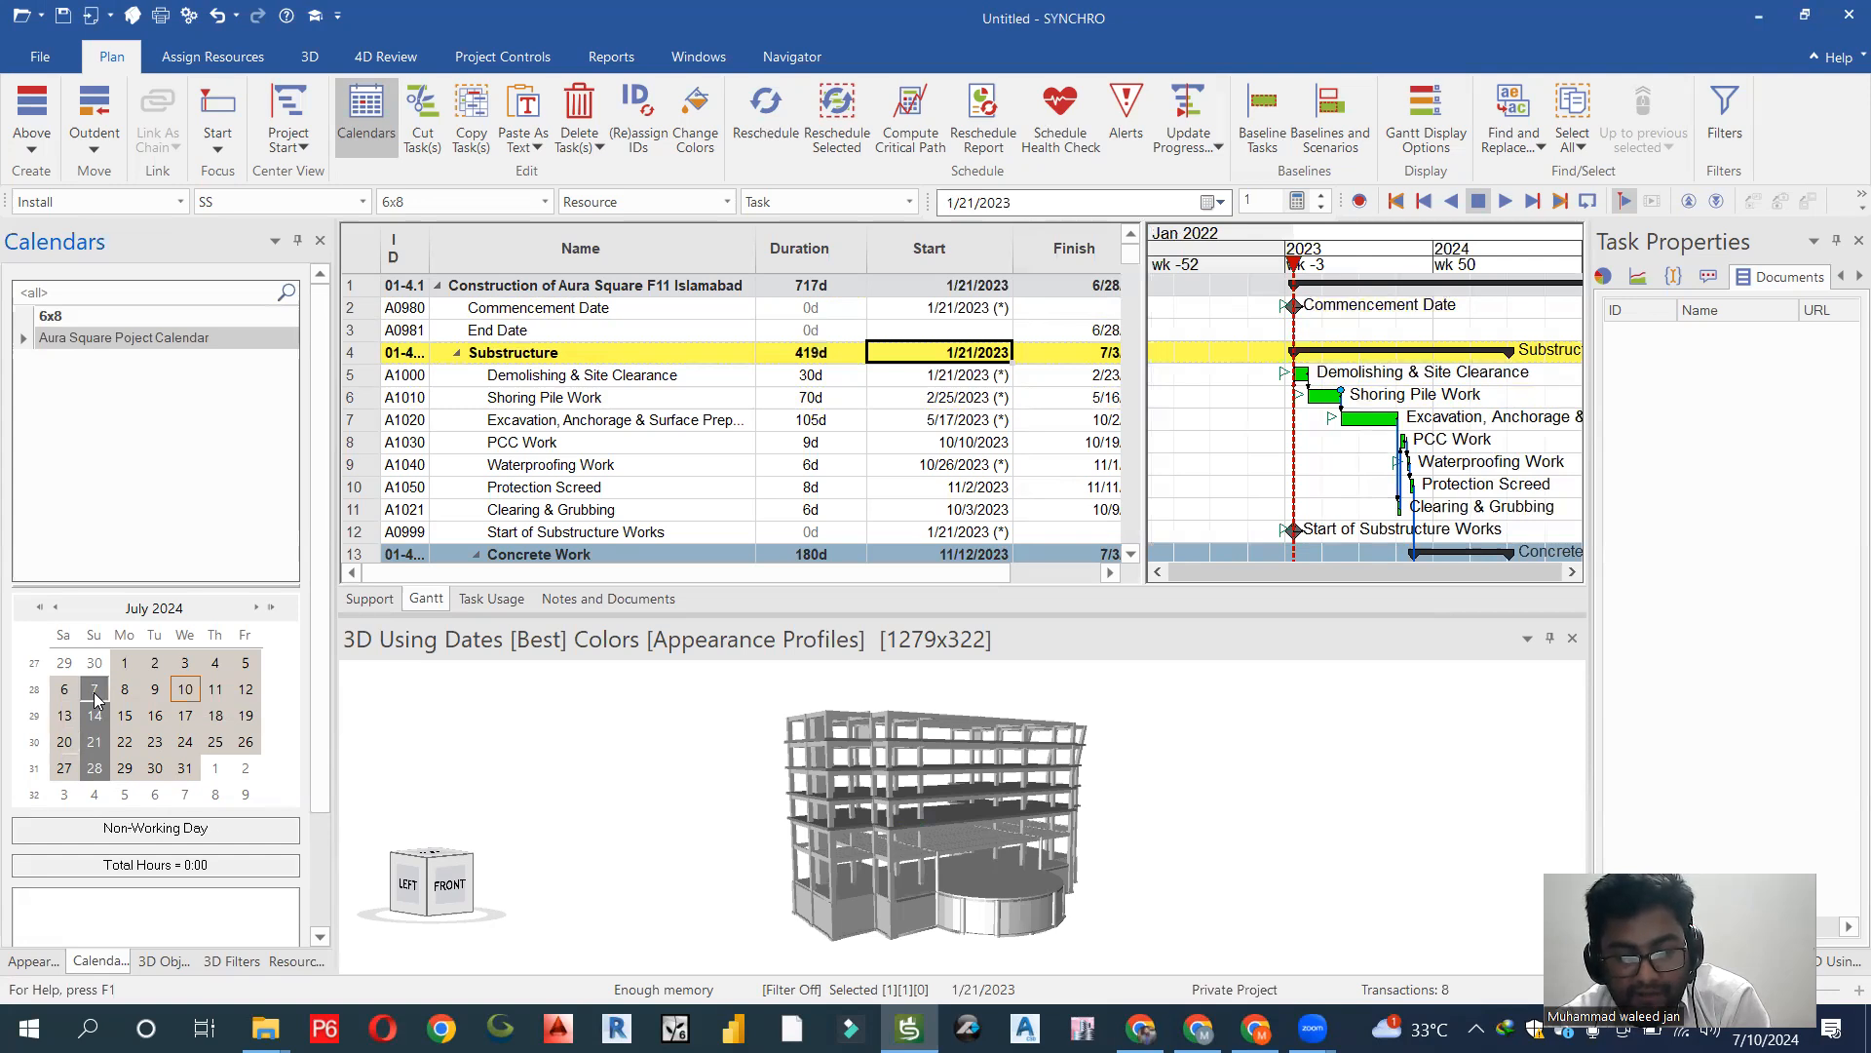
right_click(96, 697)
mouse_move(142, 714)
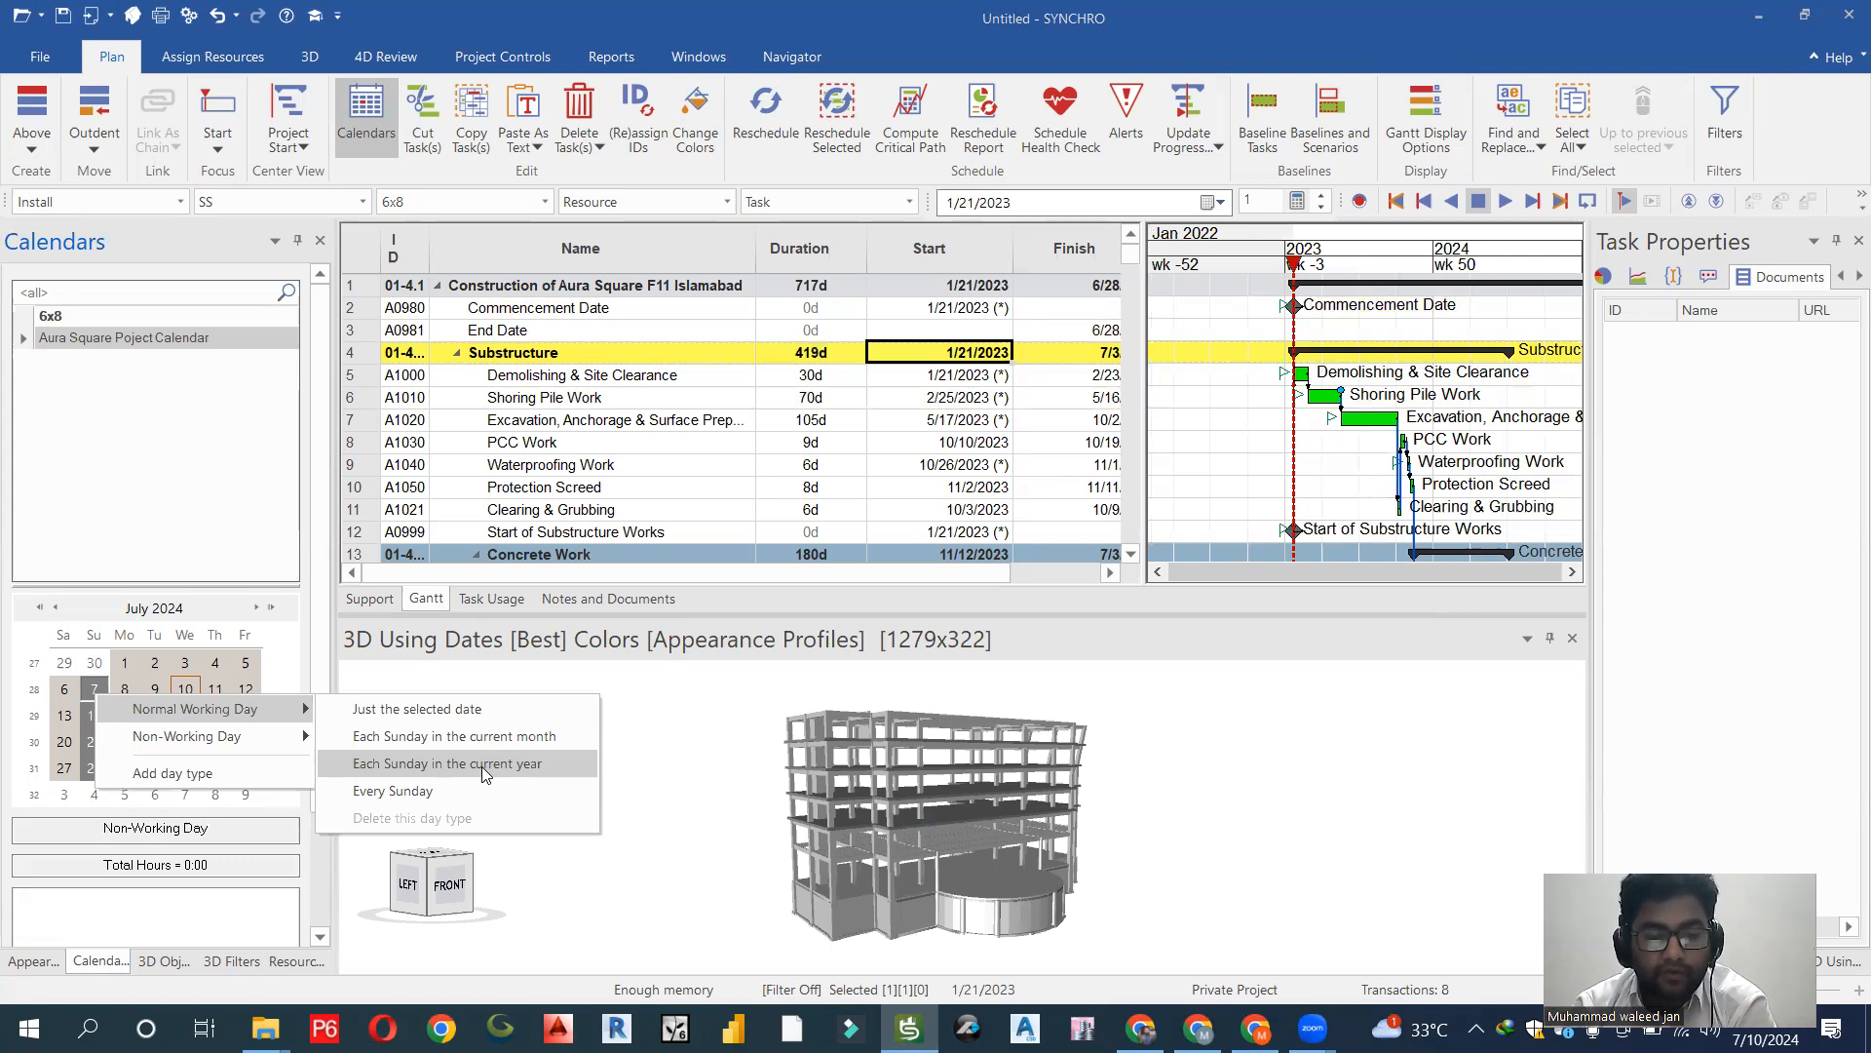
click(426, 791)
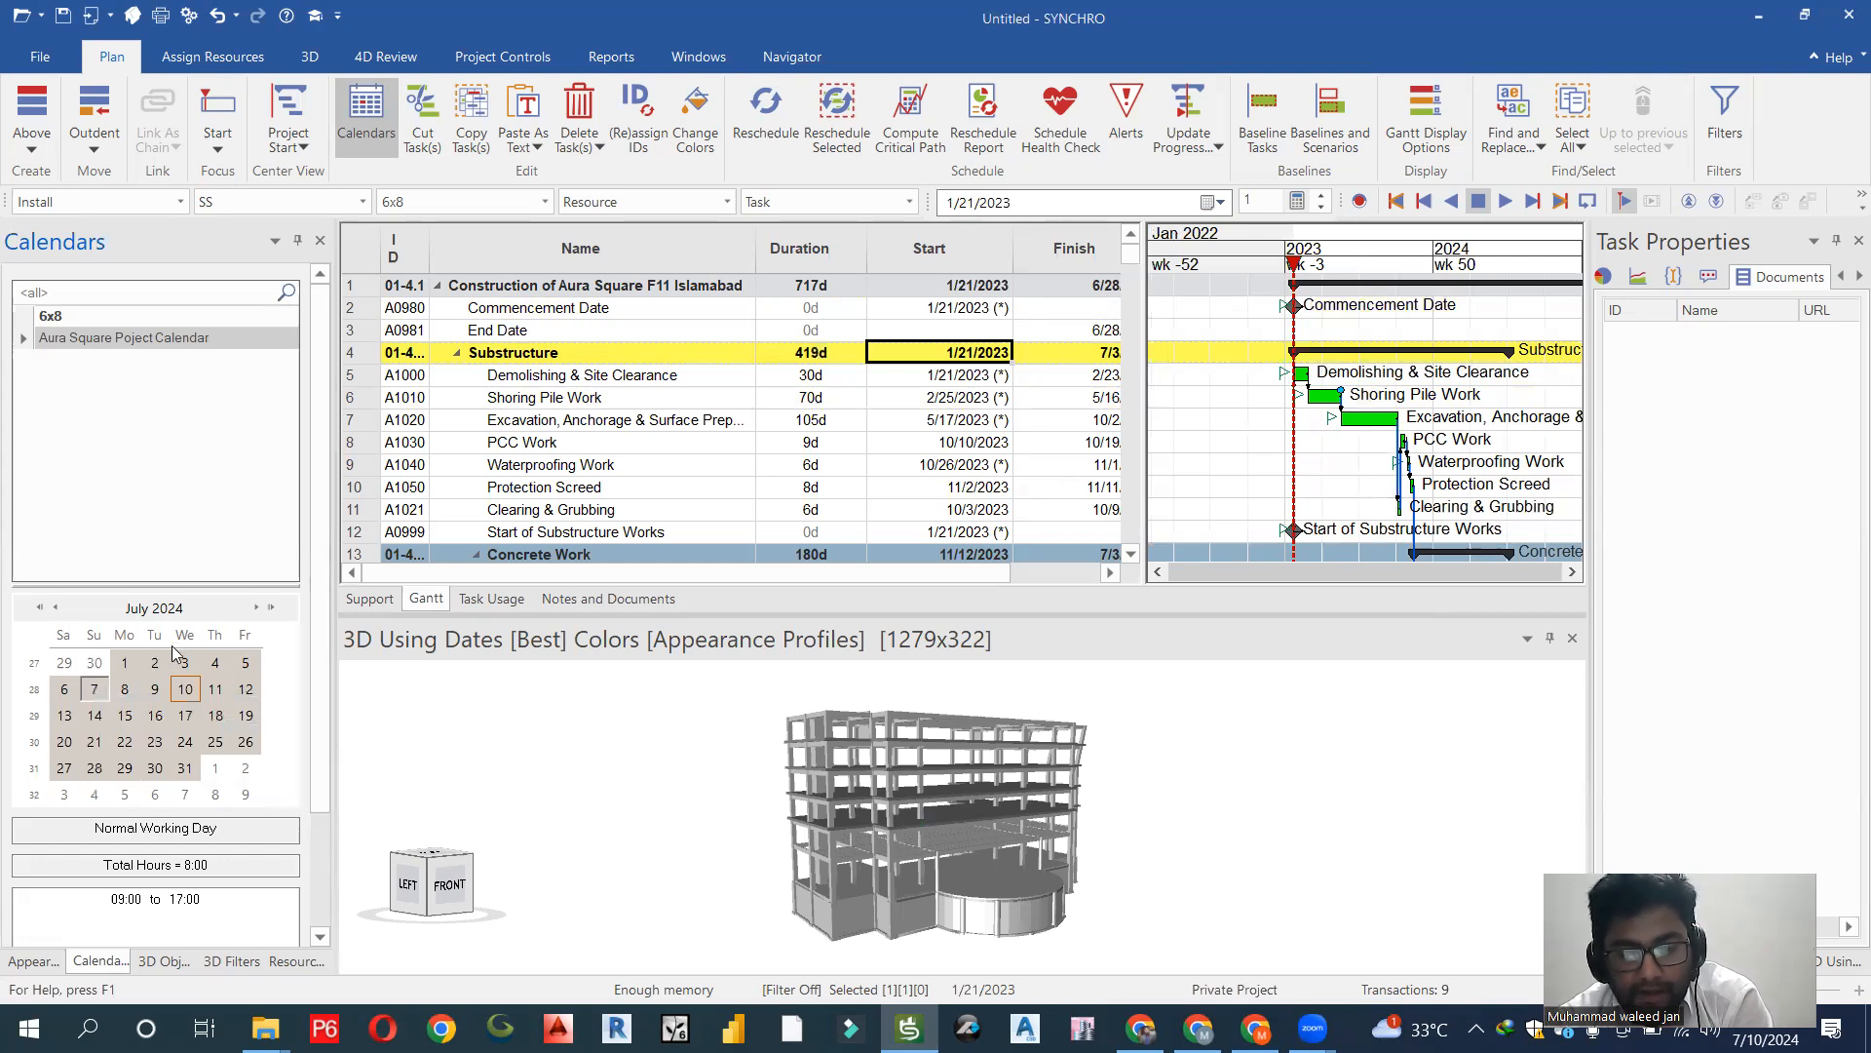
Make every Friday a non-working day in the Aura Square Poject Calendar and check the Fridays of August 2024.
click(246, 667)
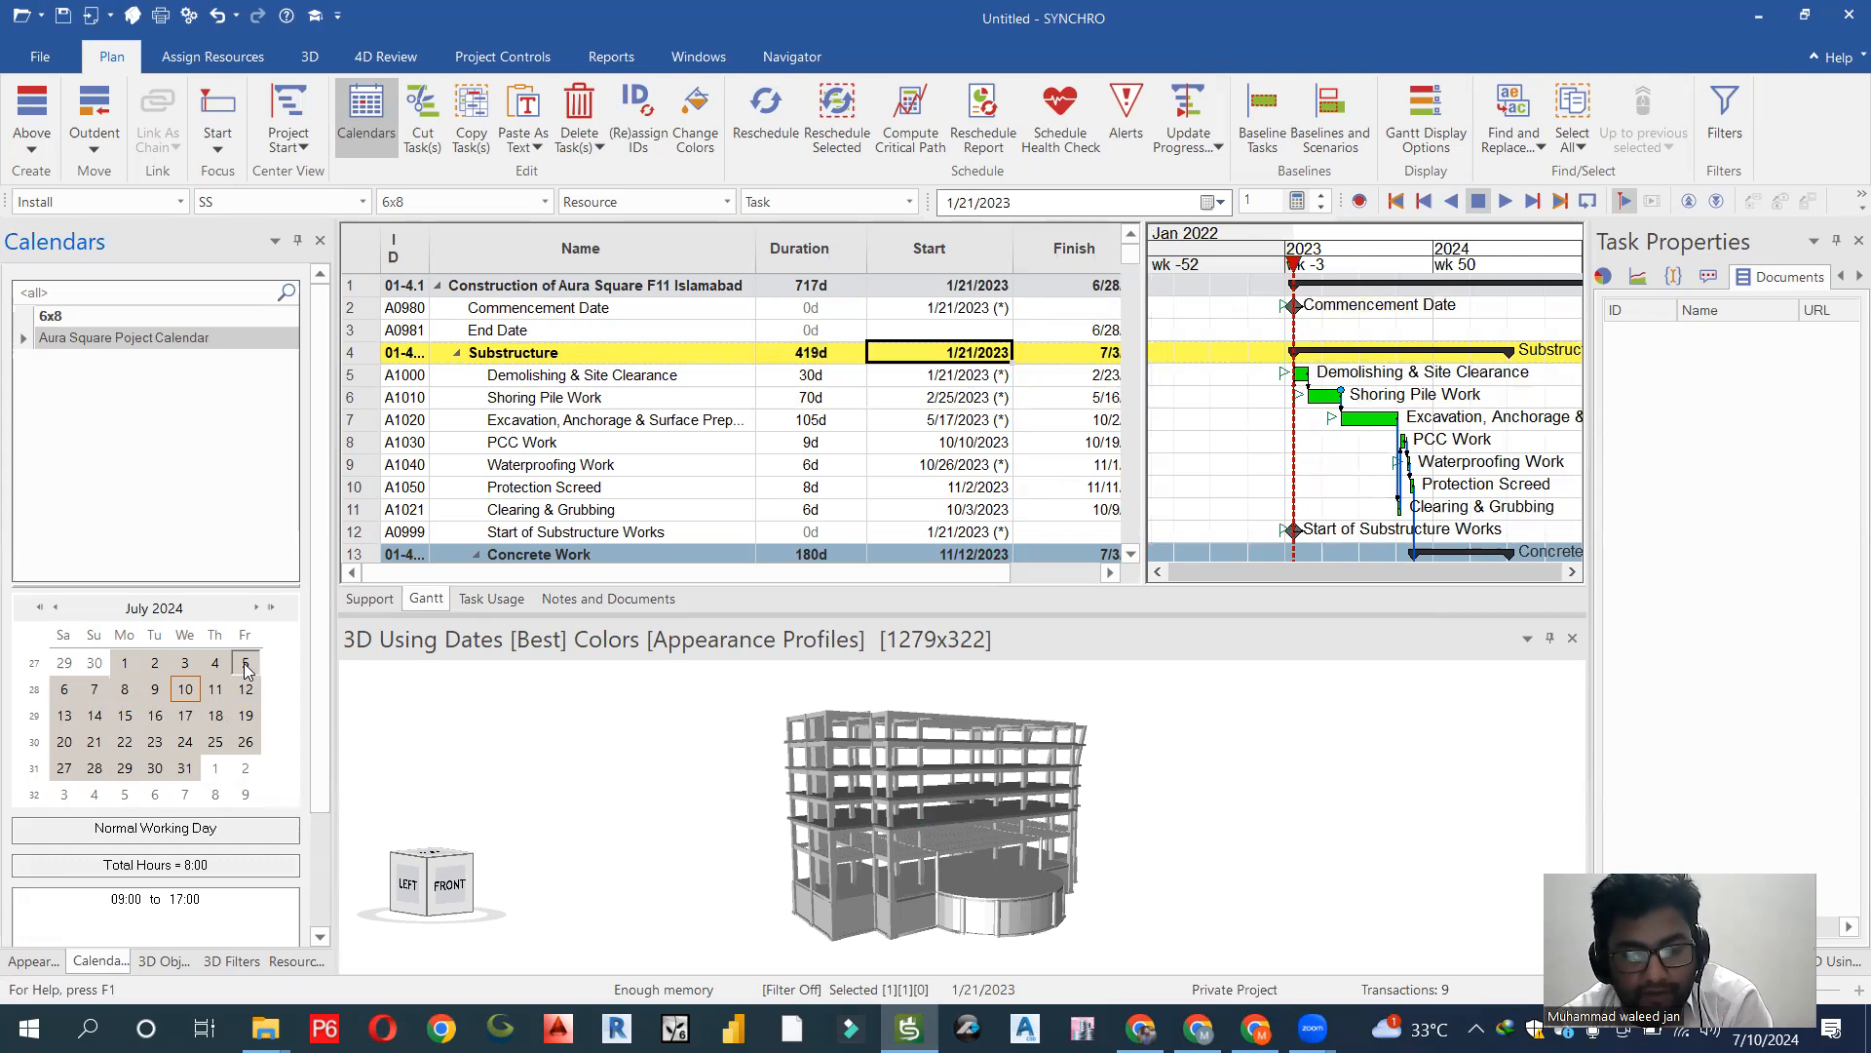
right_click(247, 669)
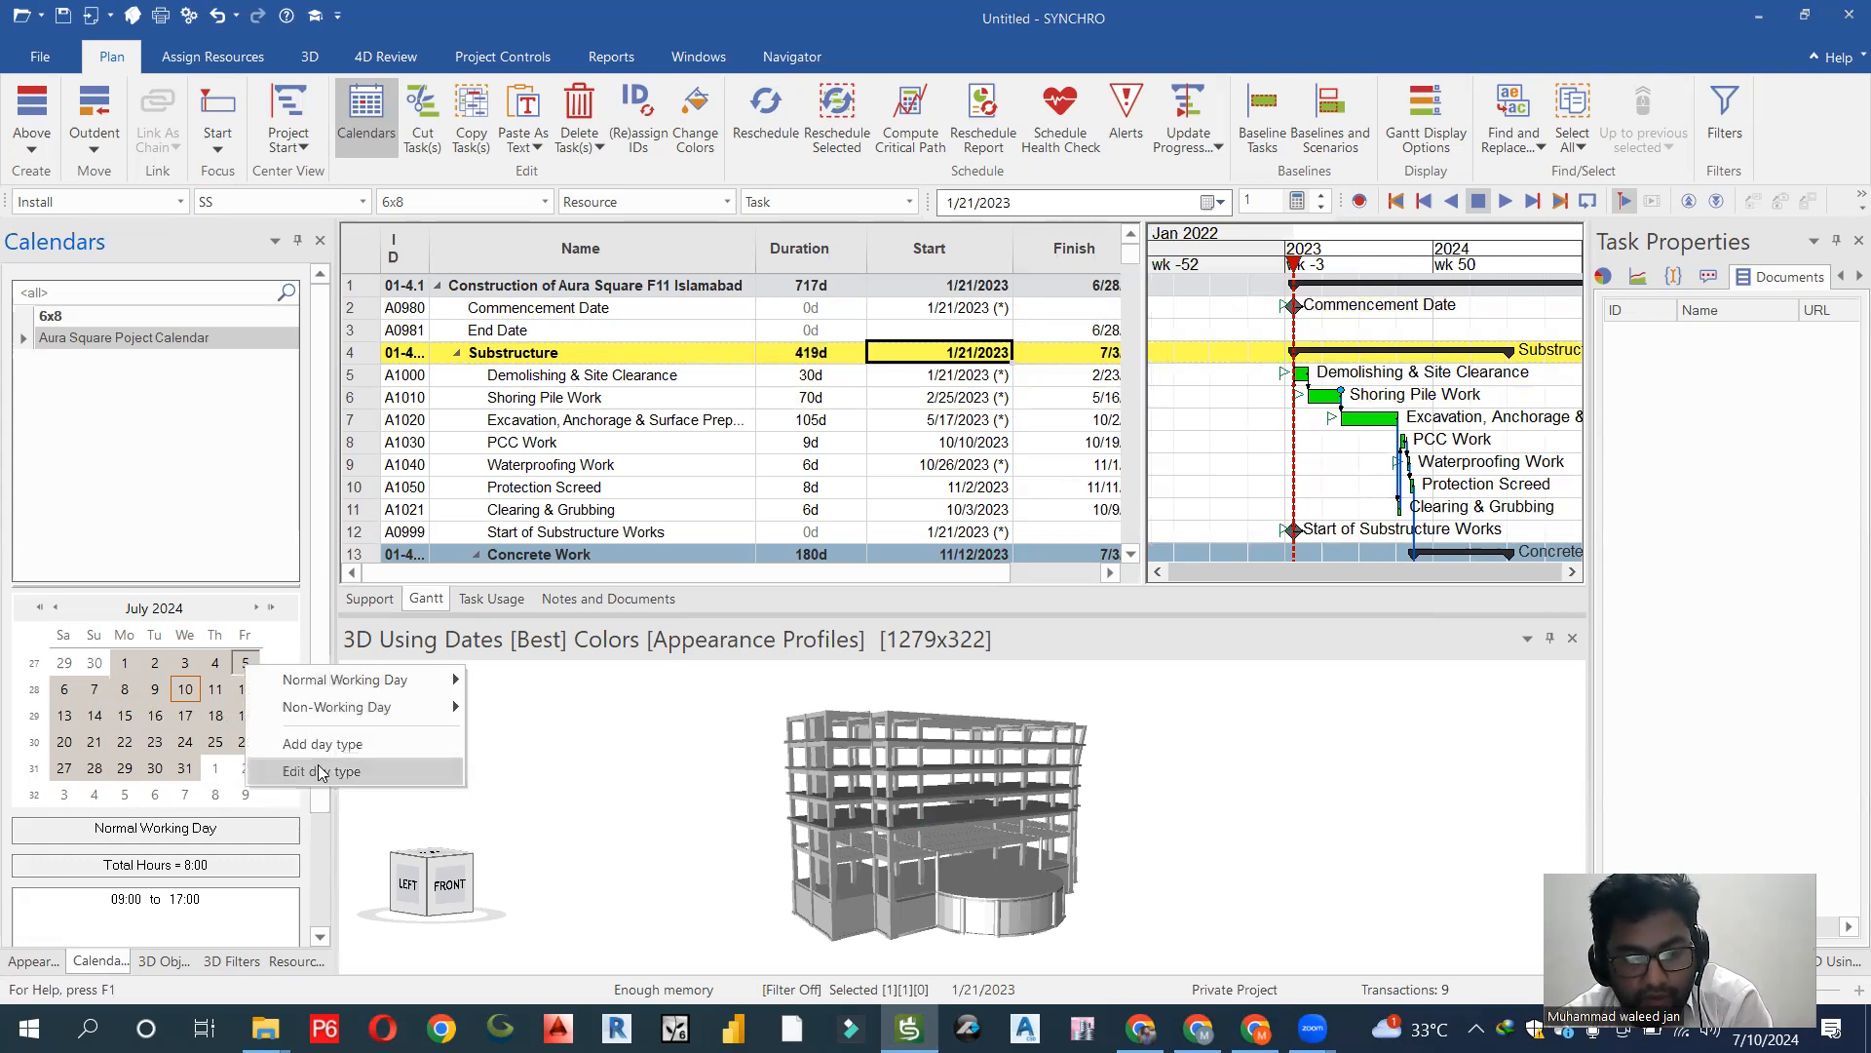
mouse_move(360, 720)
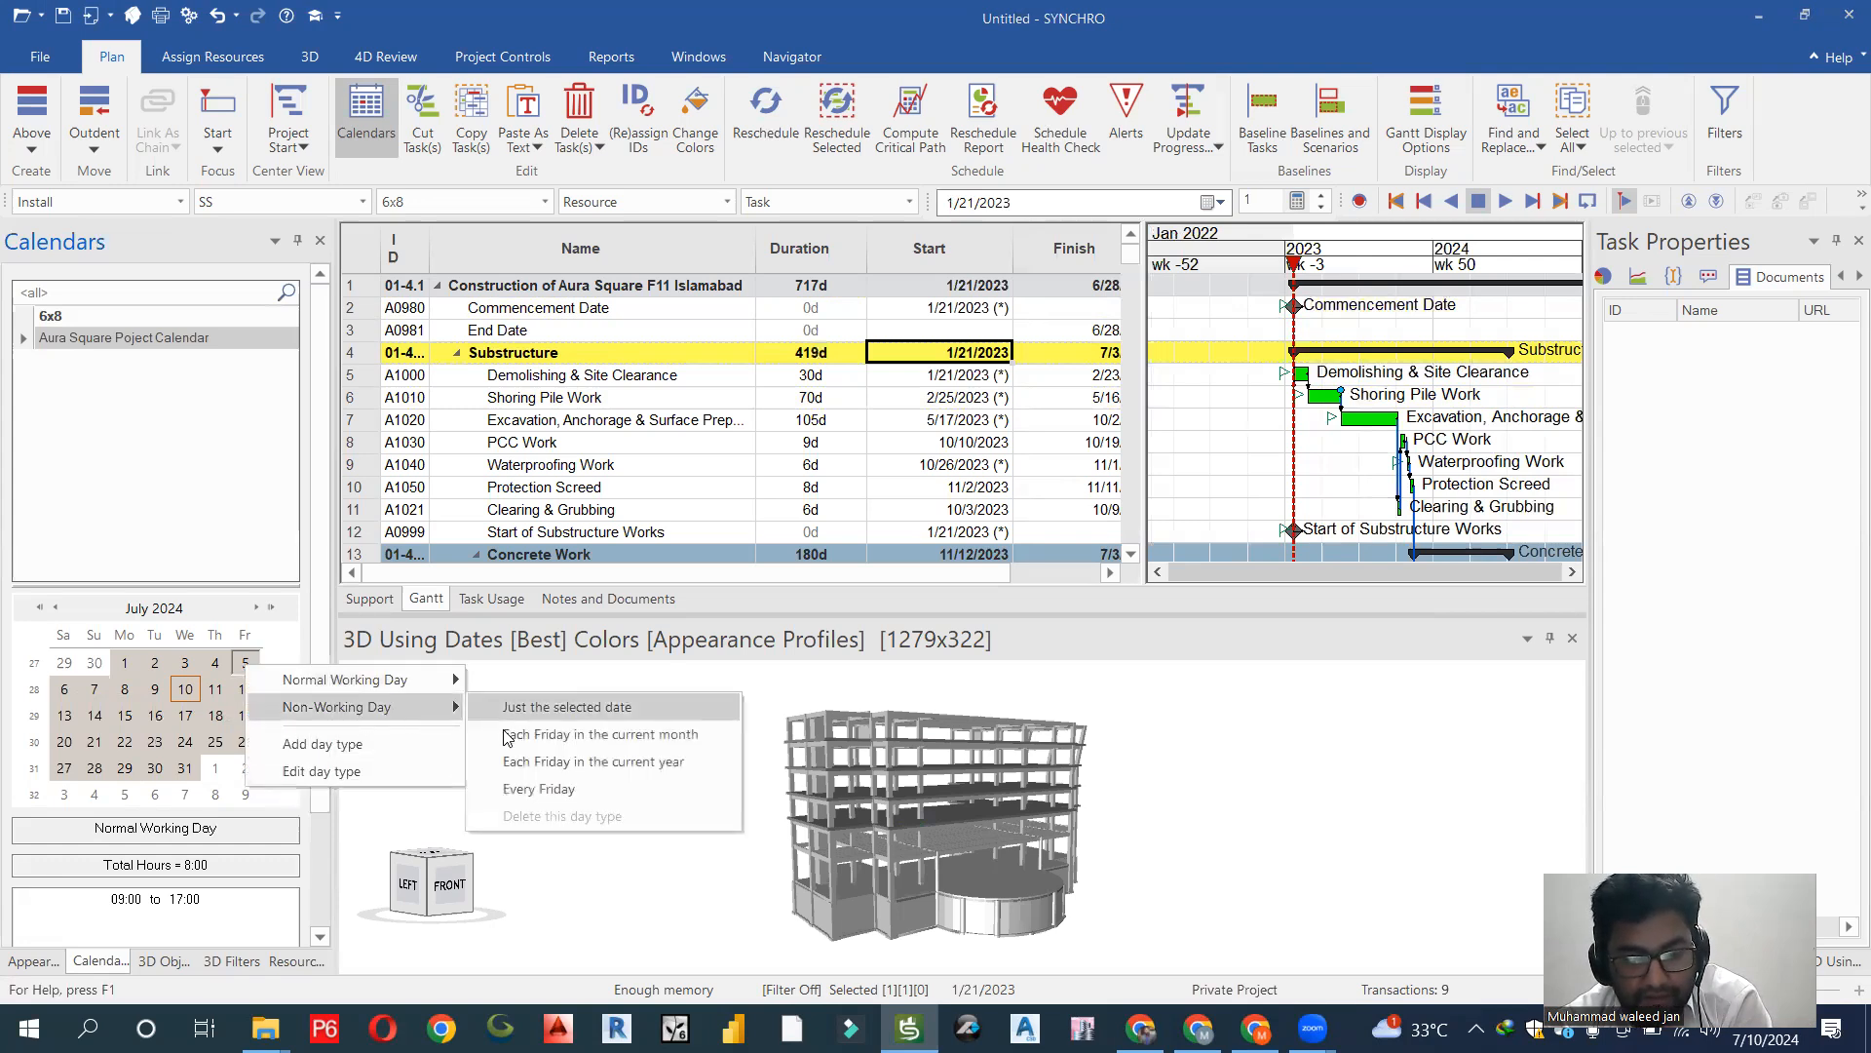
click(527, 791)
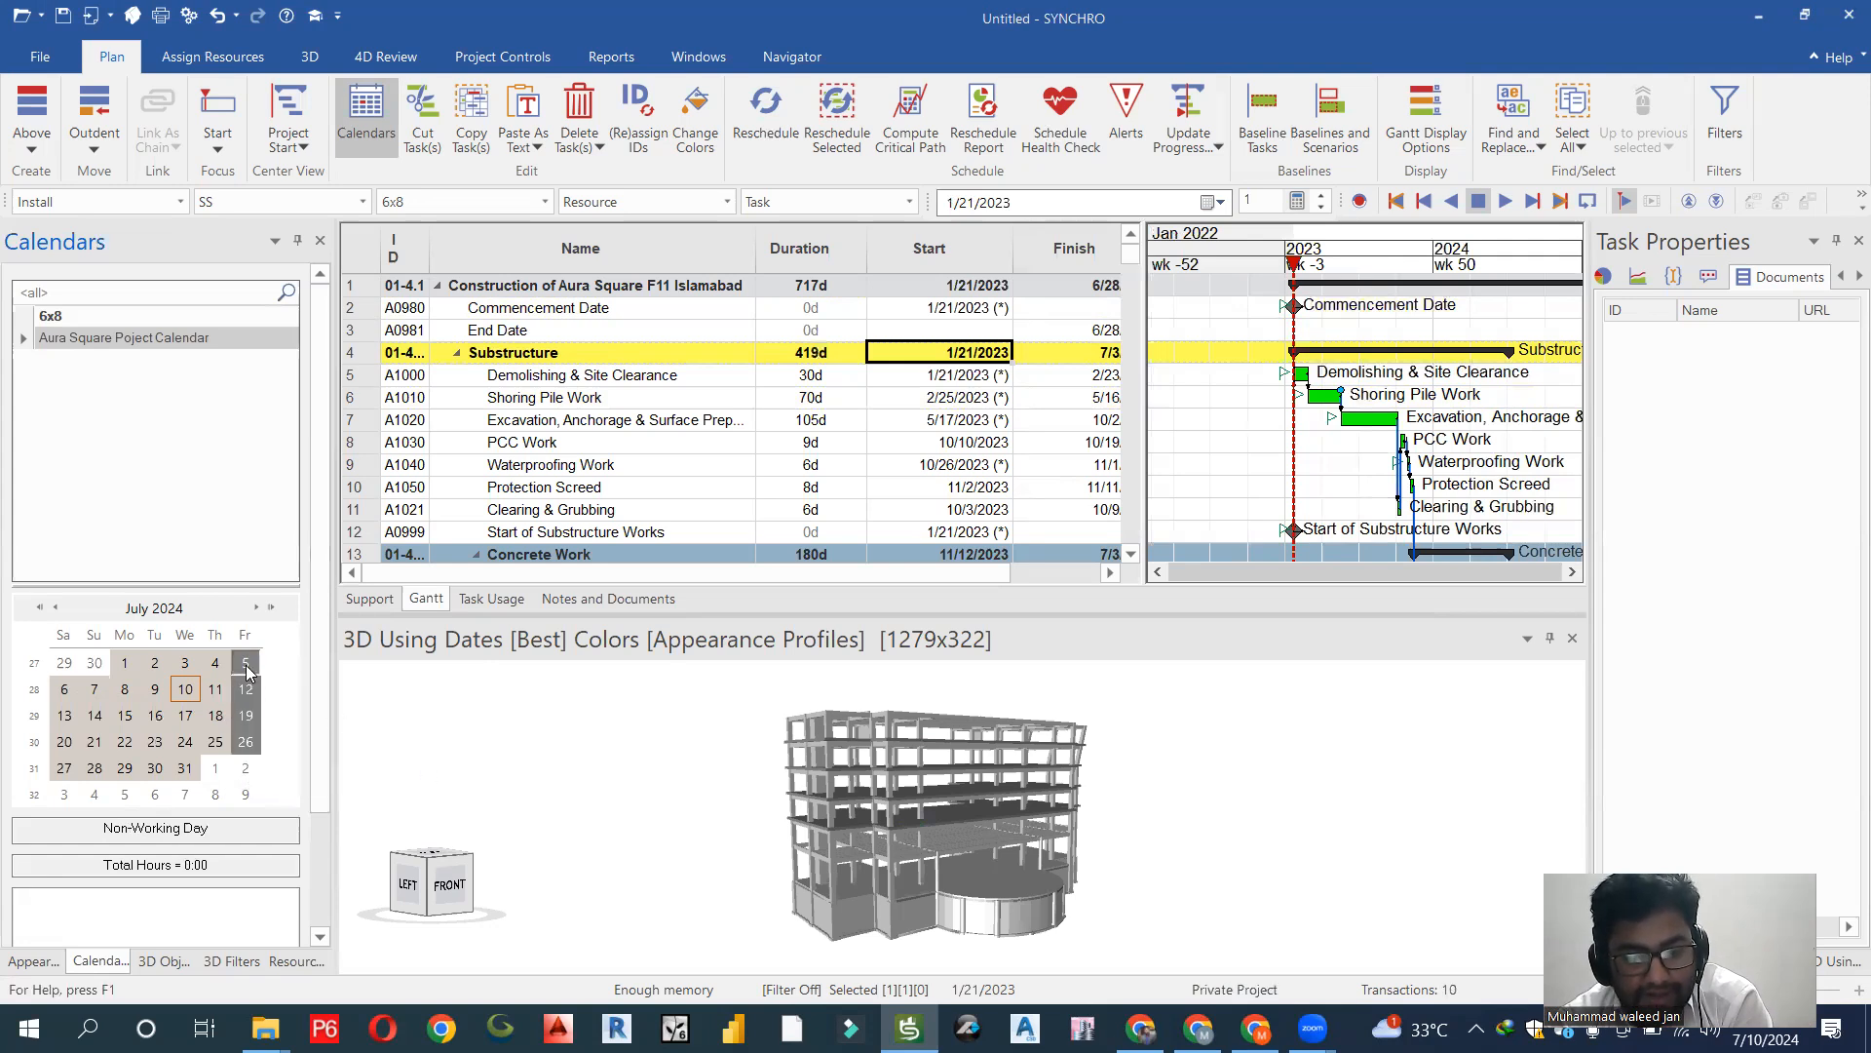
click(257, 607)
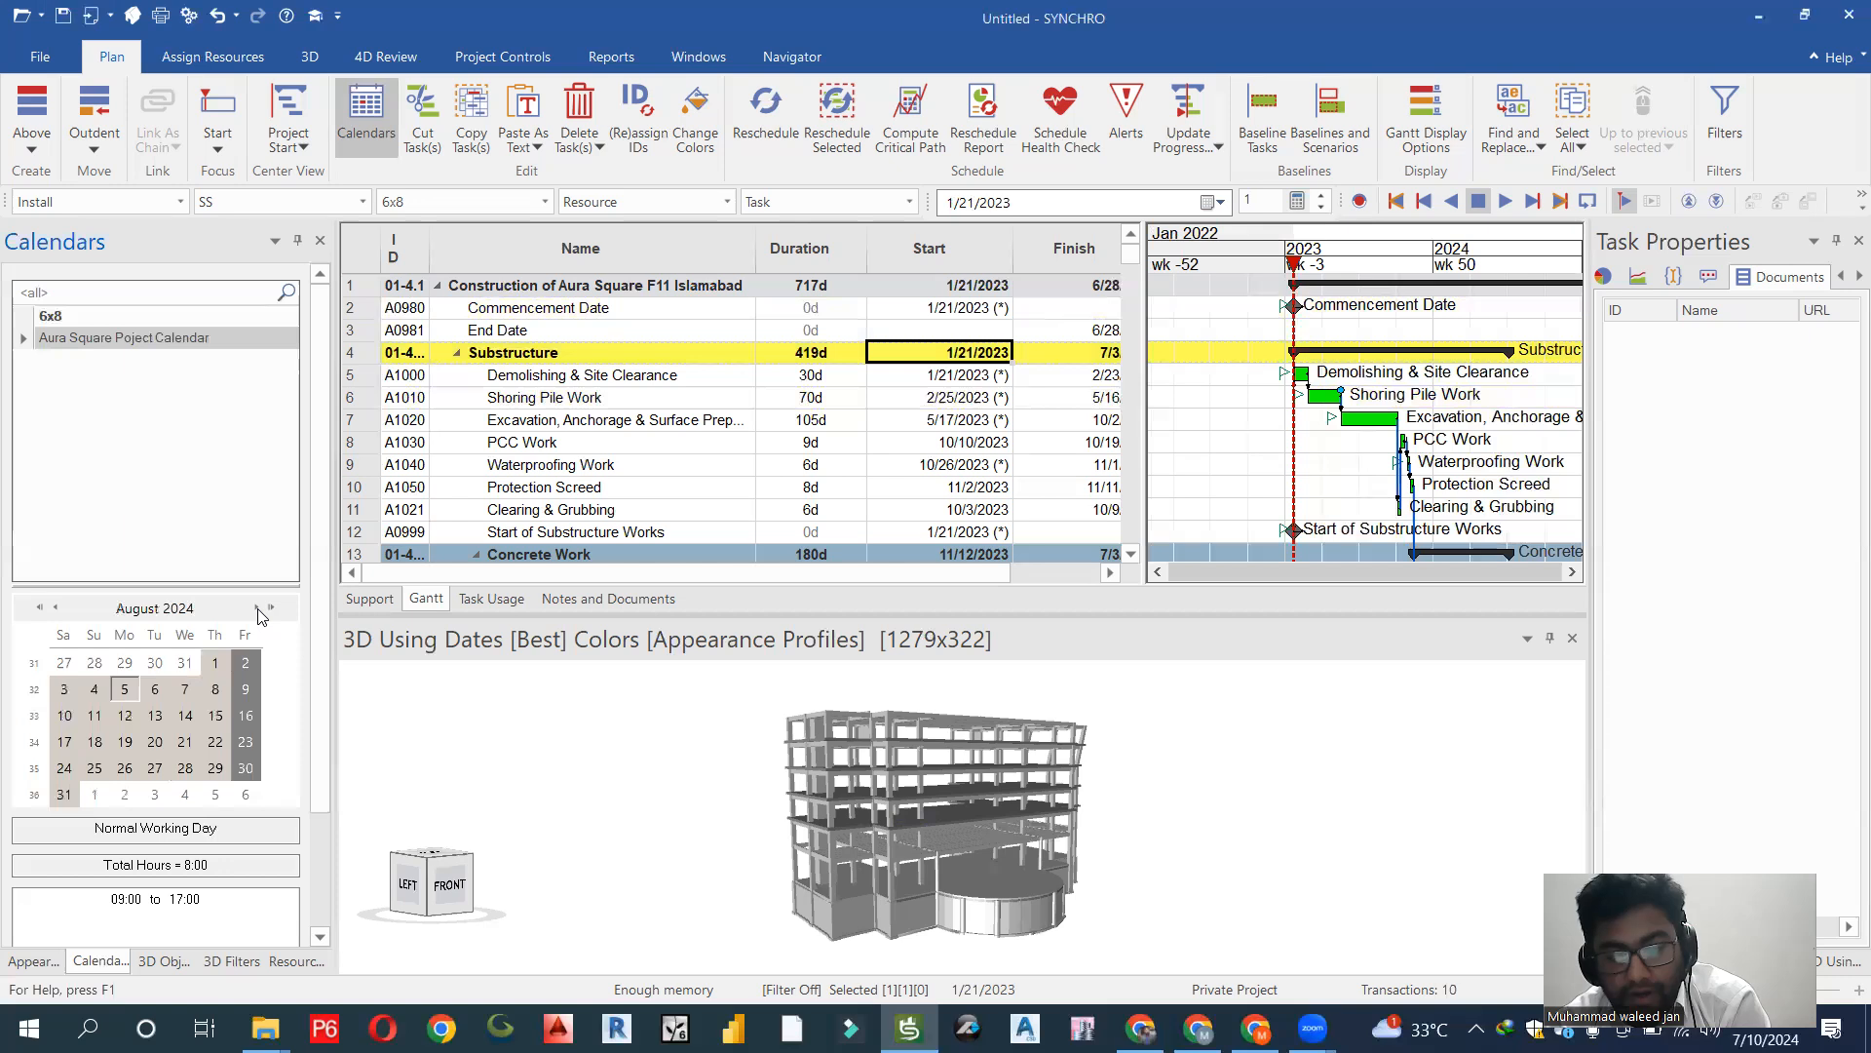
click(248, 671)
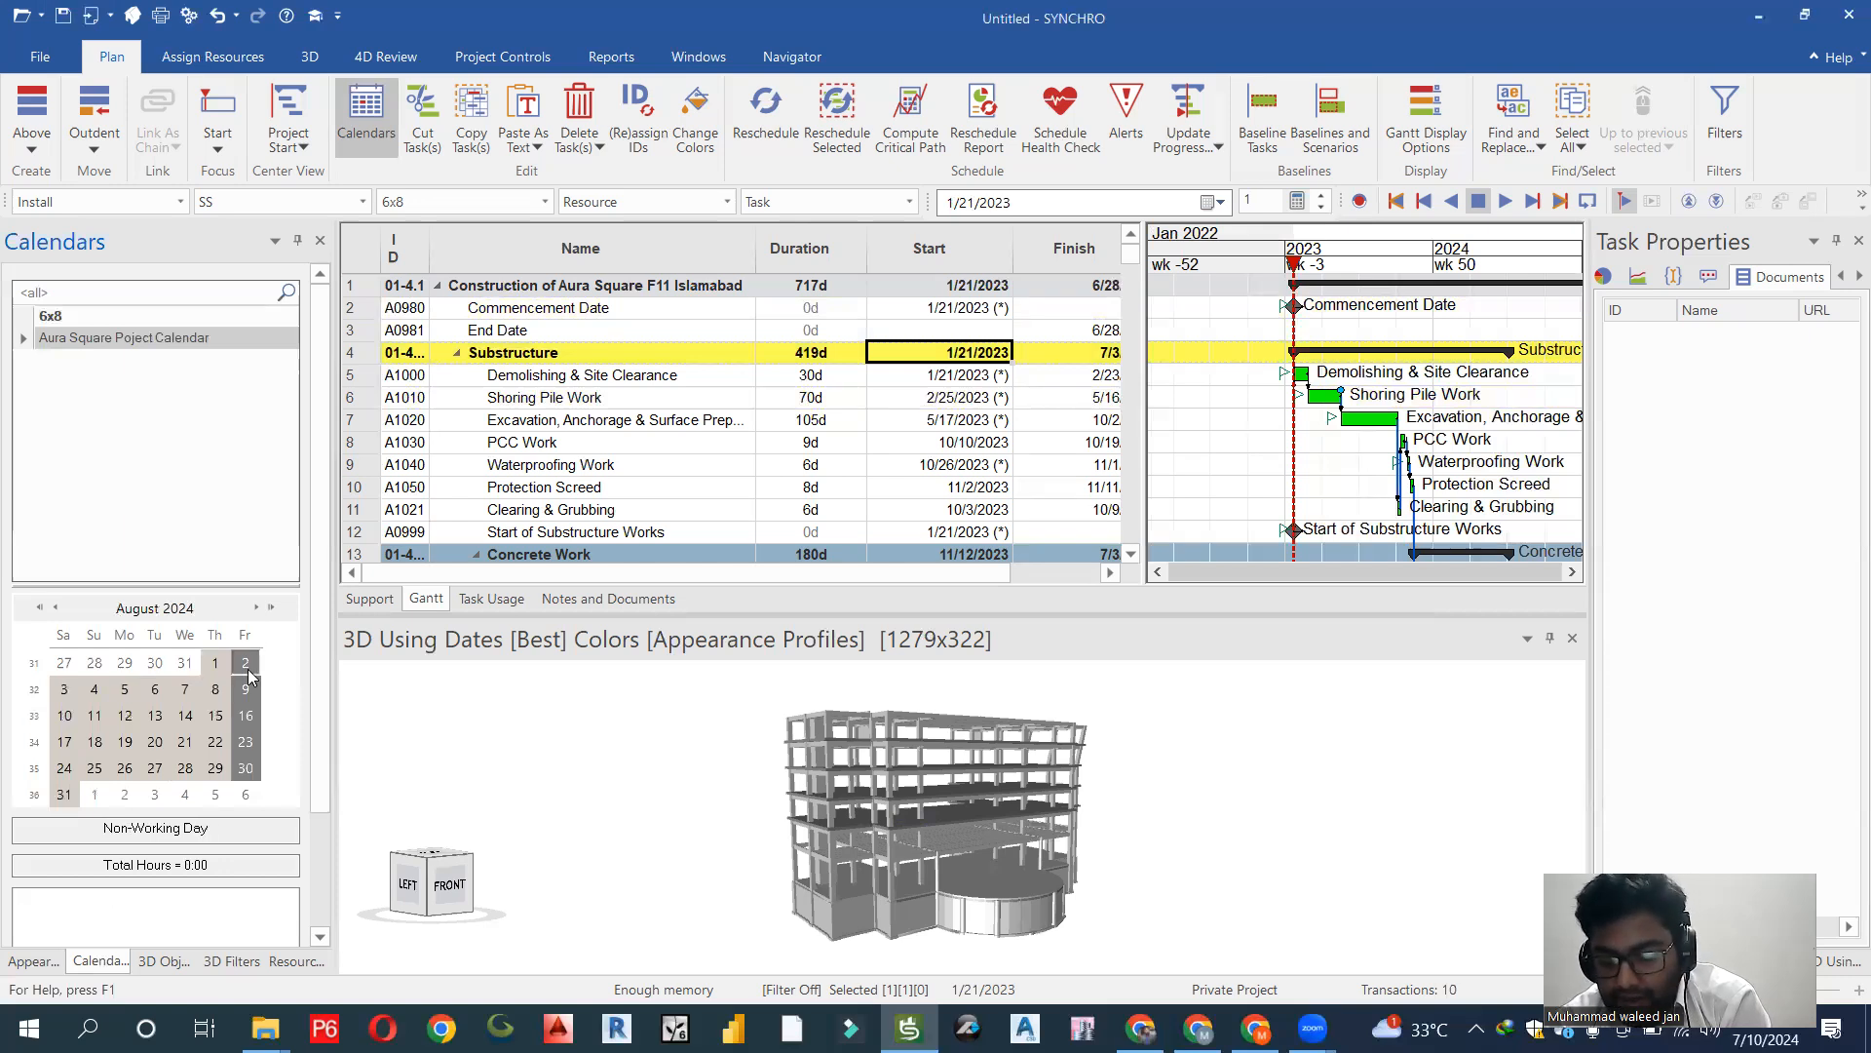
Check the Fridays of September, October and August 2024 in the Aura Square Poject Calendar.
click(257, 607)
click(248, 663)
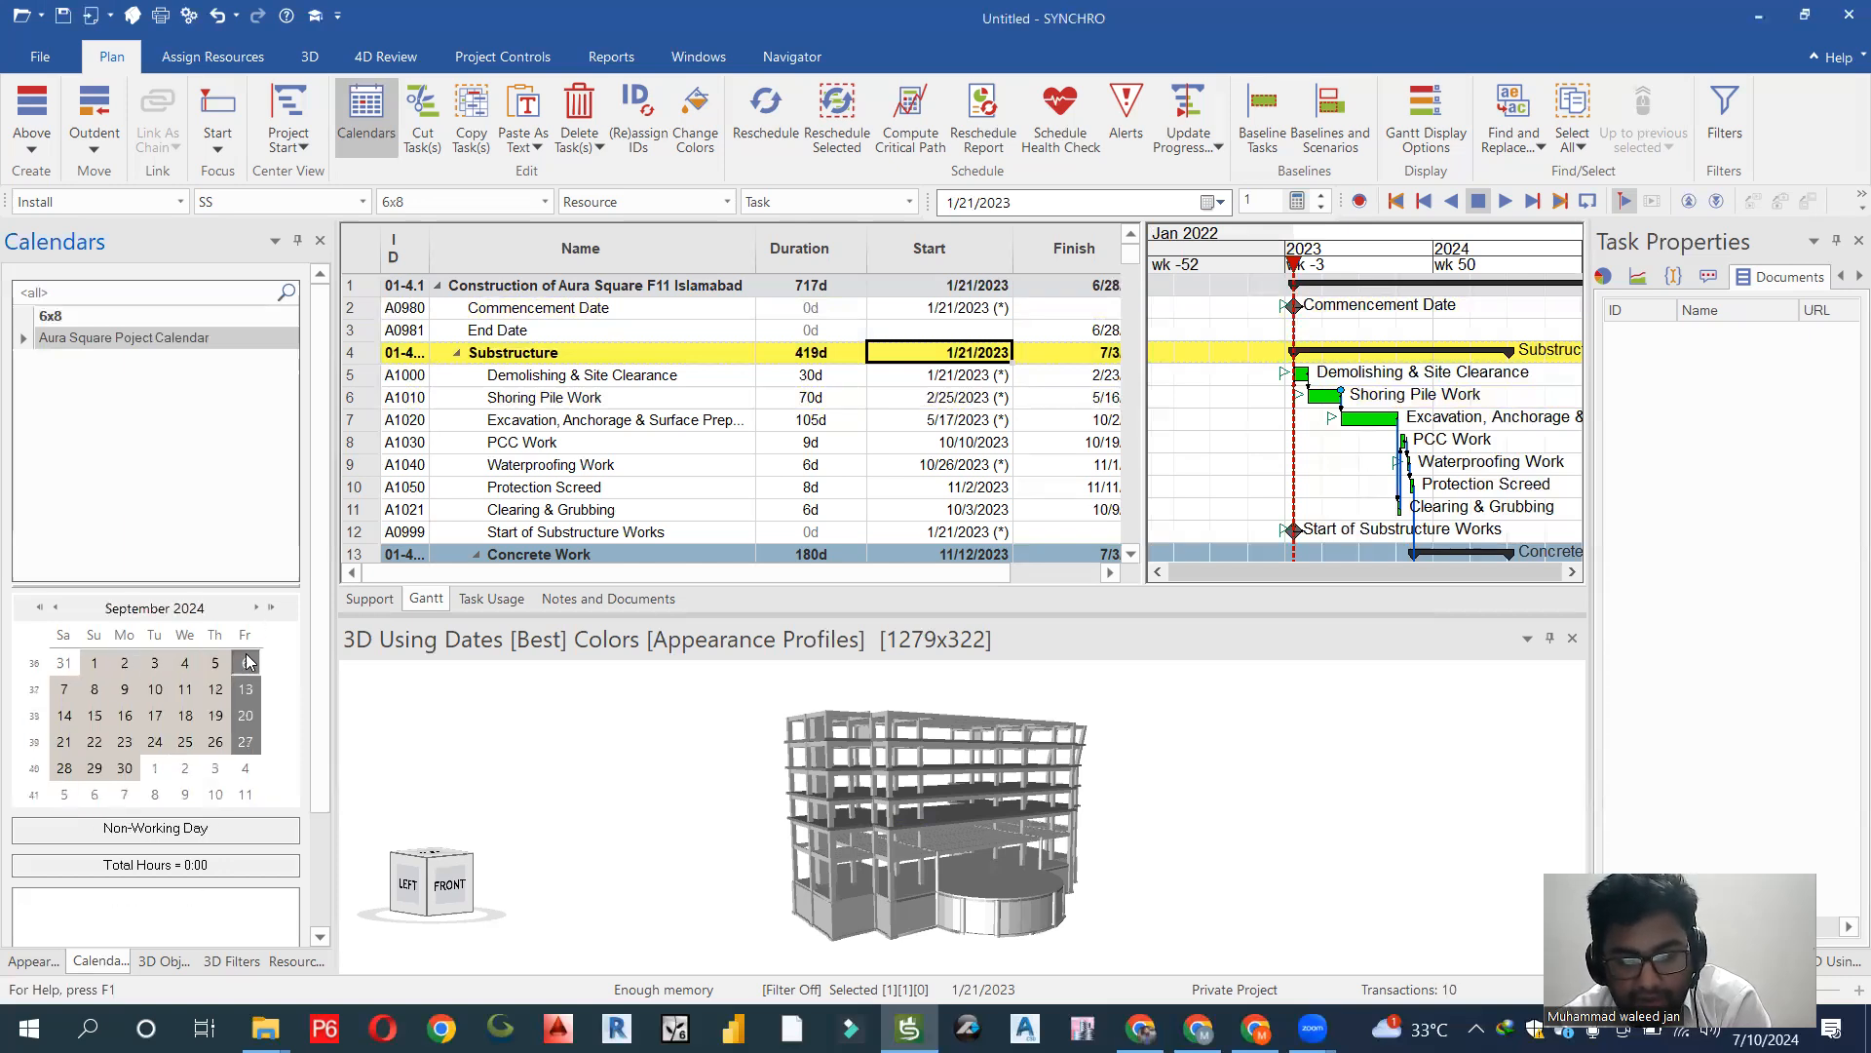
click(257, 607)
click(251, 663)
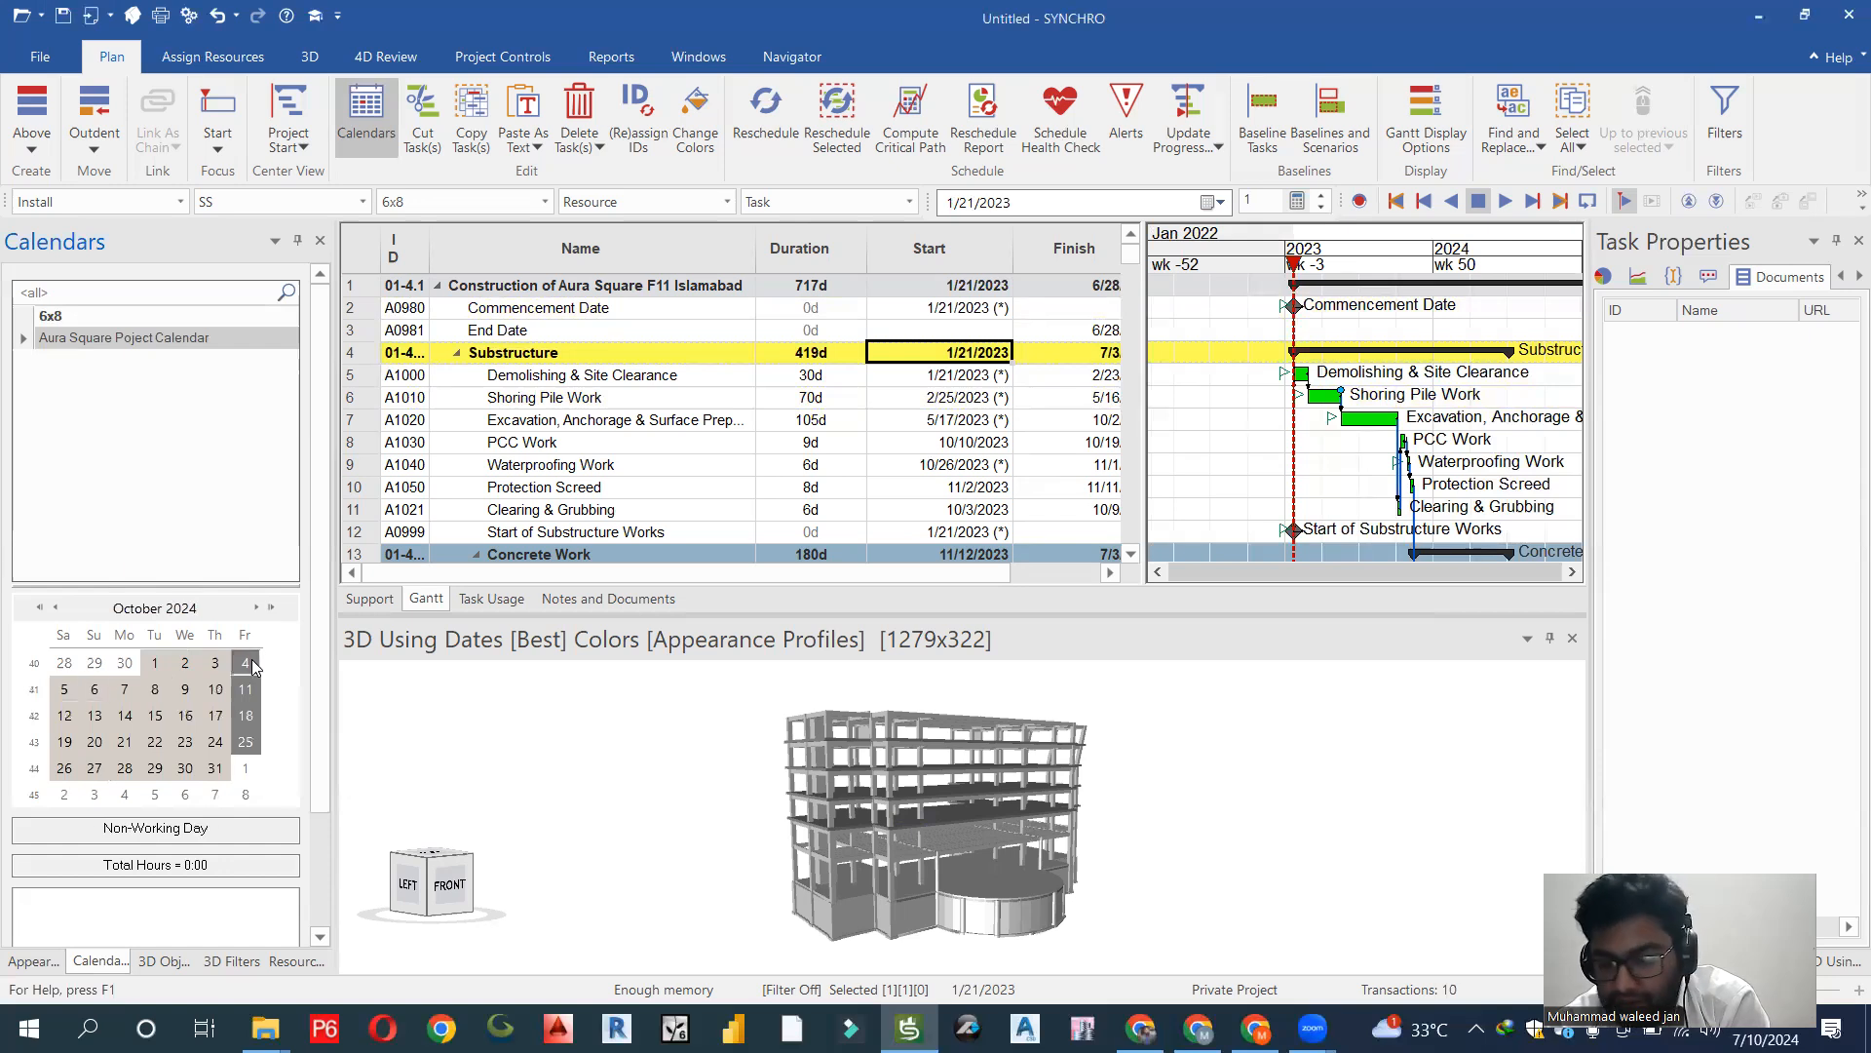
click(56, 608)
click(57, 608)
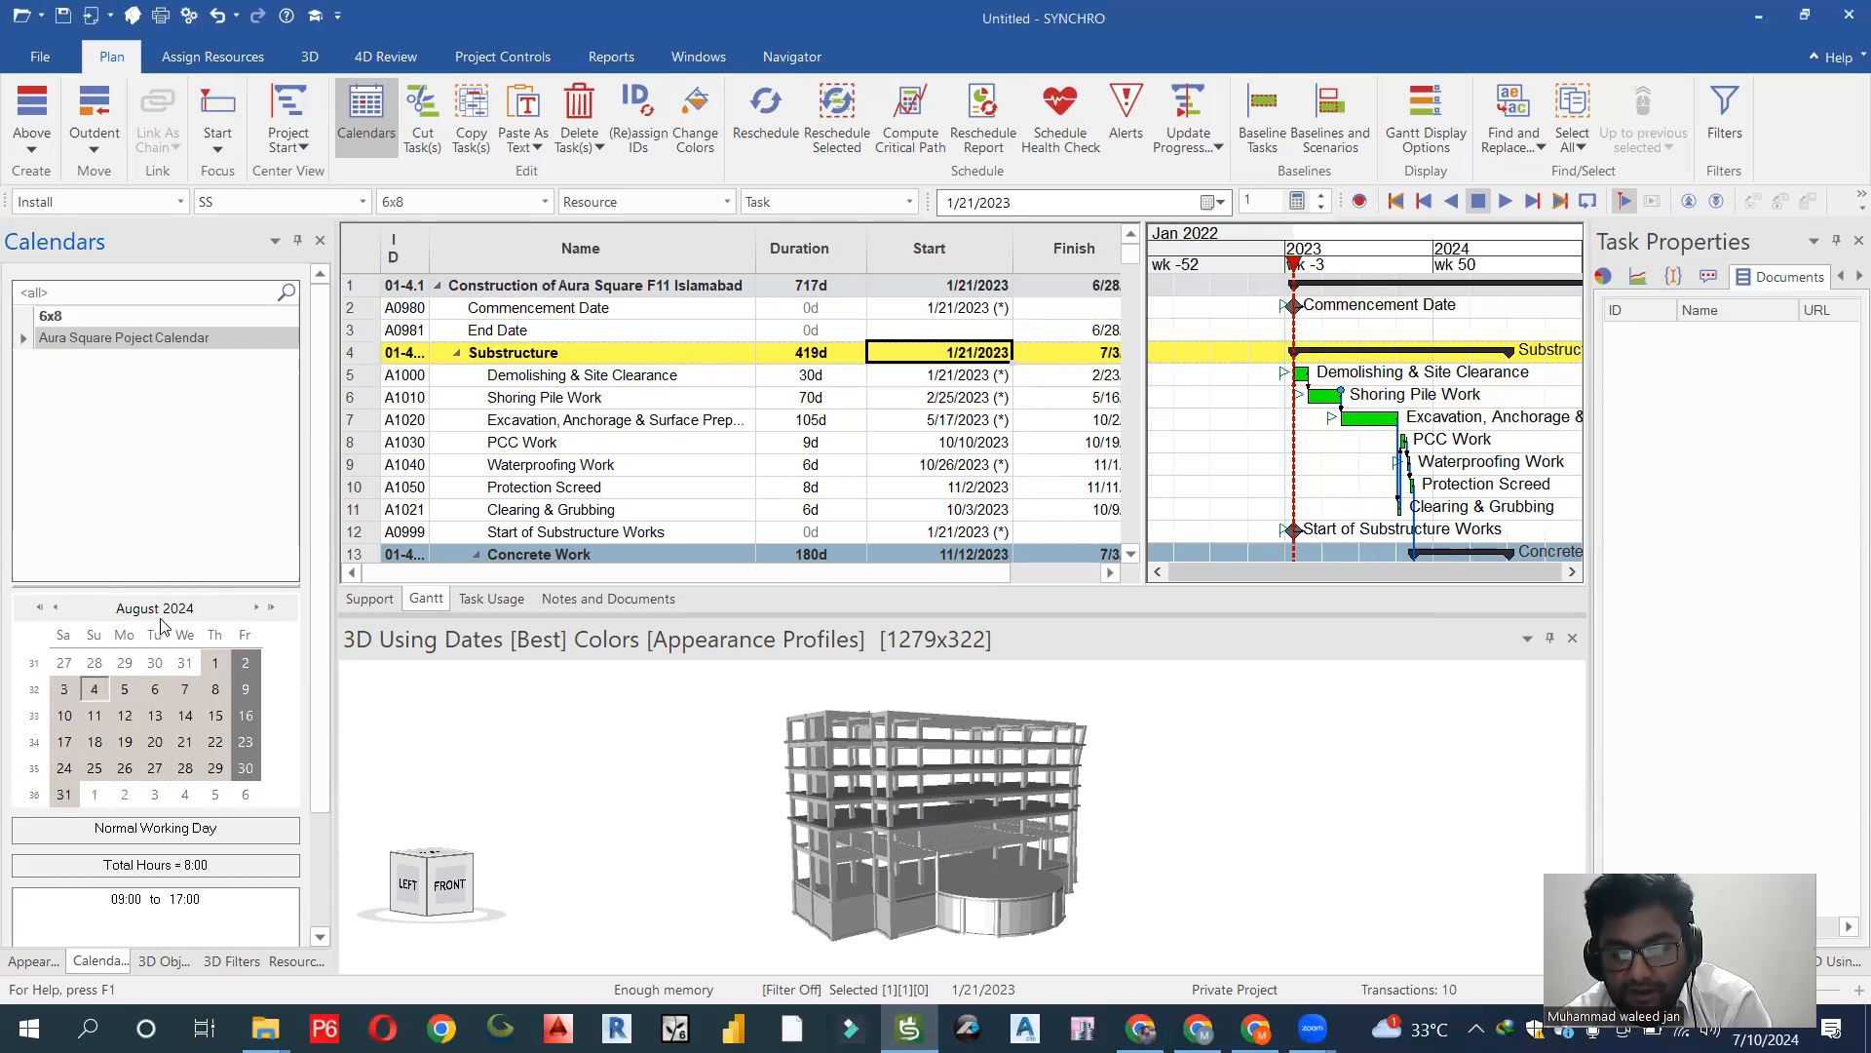
click(246, 663)
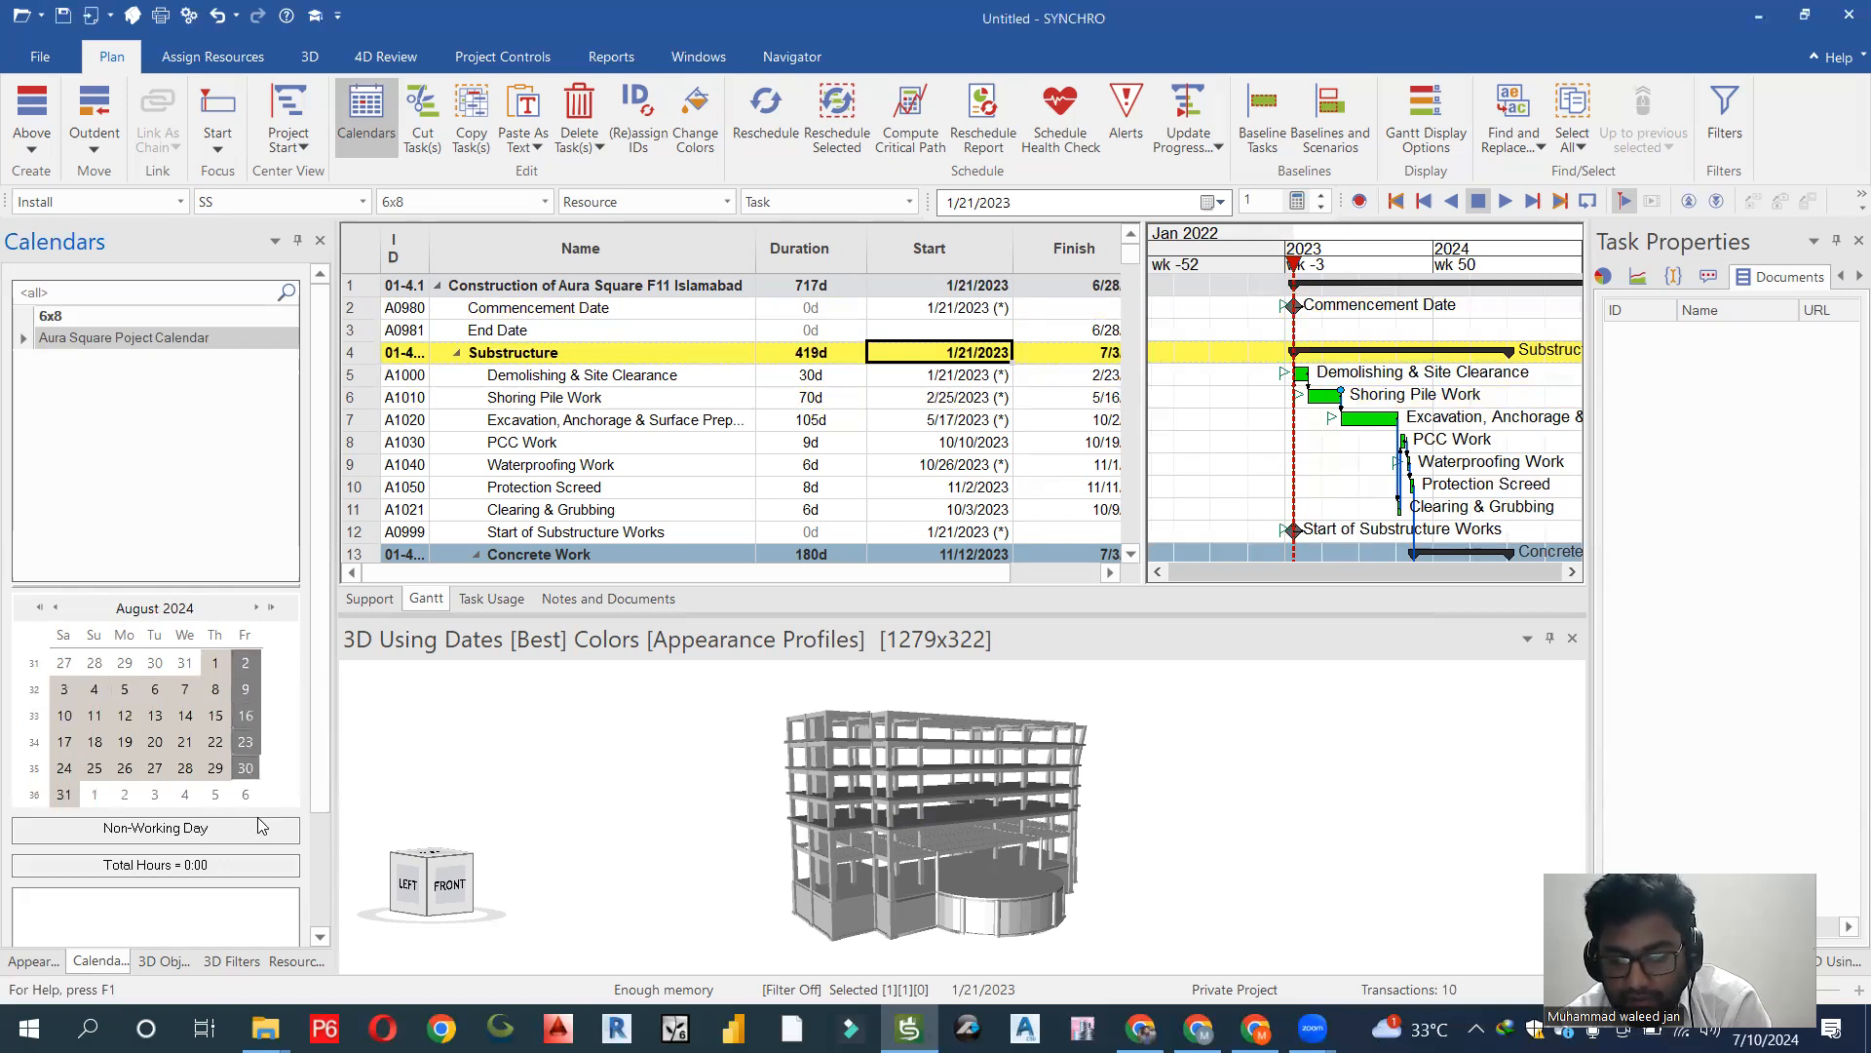
Check the hours of 13 August 2024, a normal working day, and rename its day type as Working Days.
click(161, 716)
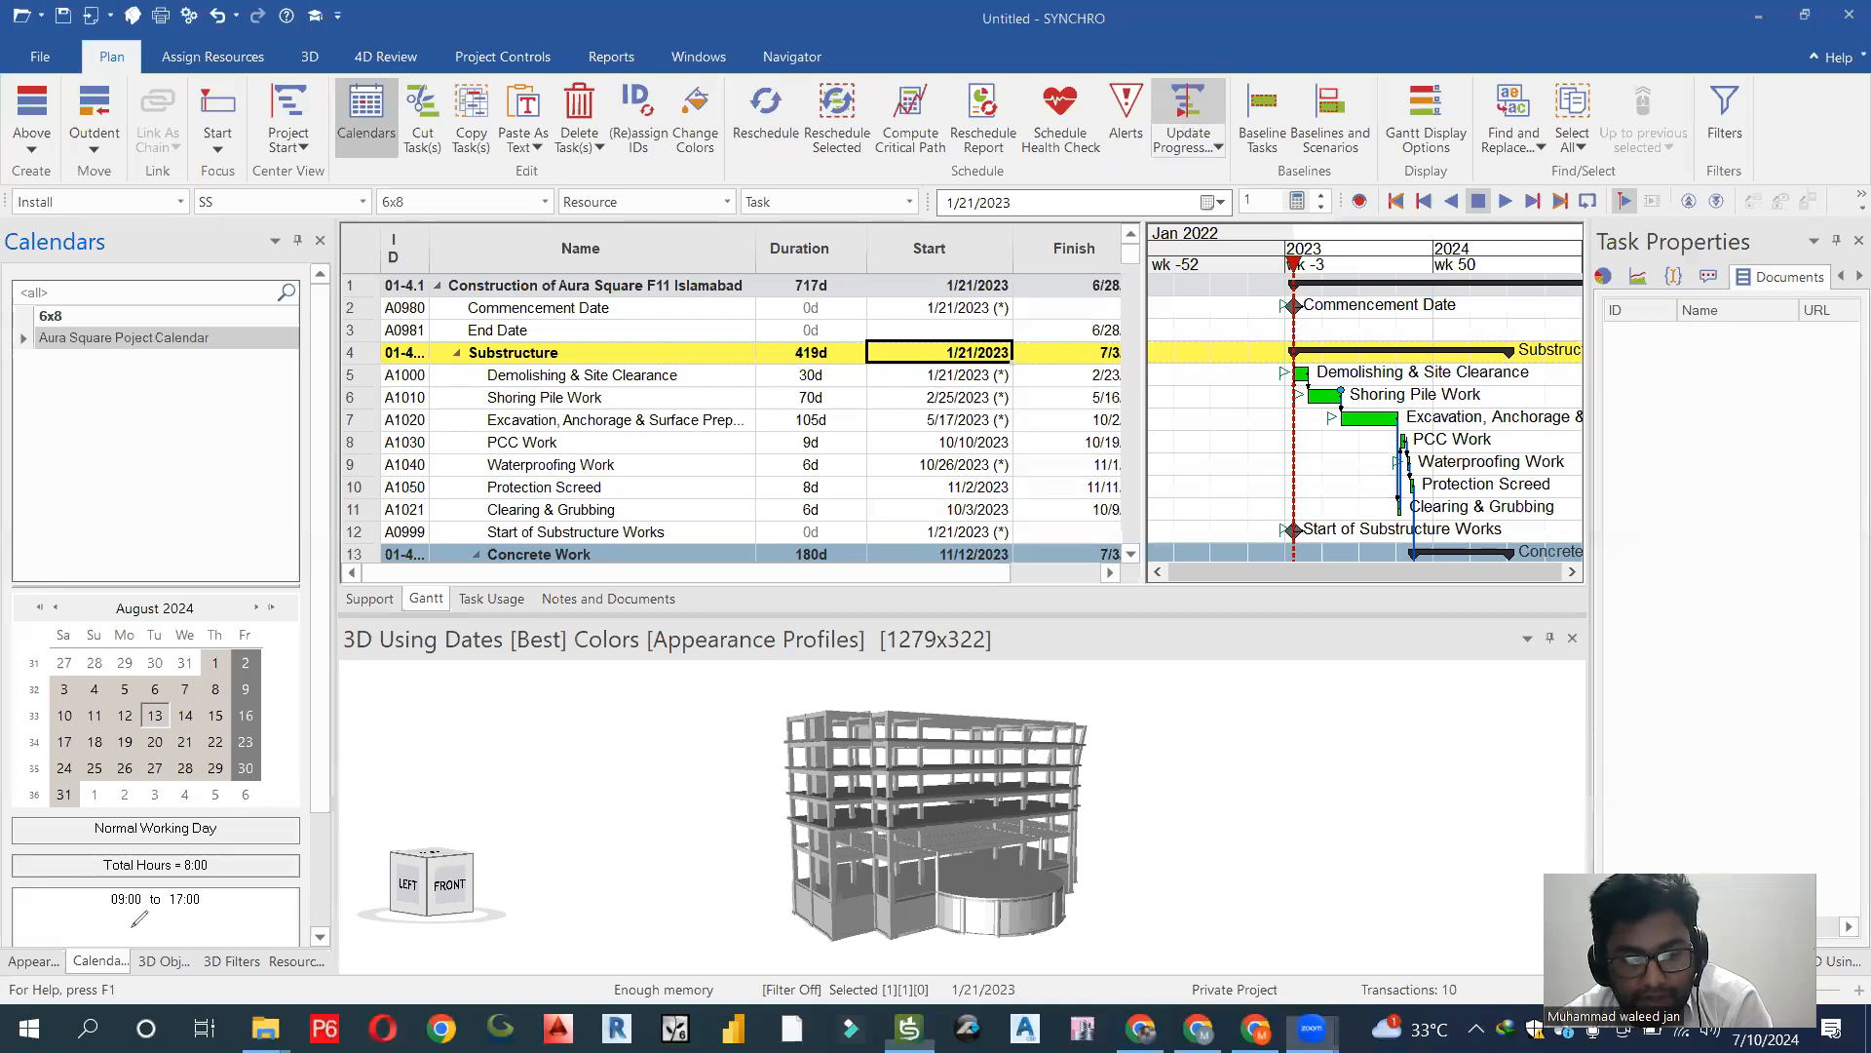
mouse_move(107, 916)
mouse_down()
mouse_move(198, 915)
mouse_move(195, 938)
mouse_move(212, 918)
mouse_up()
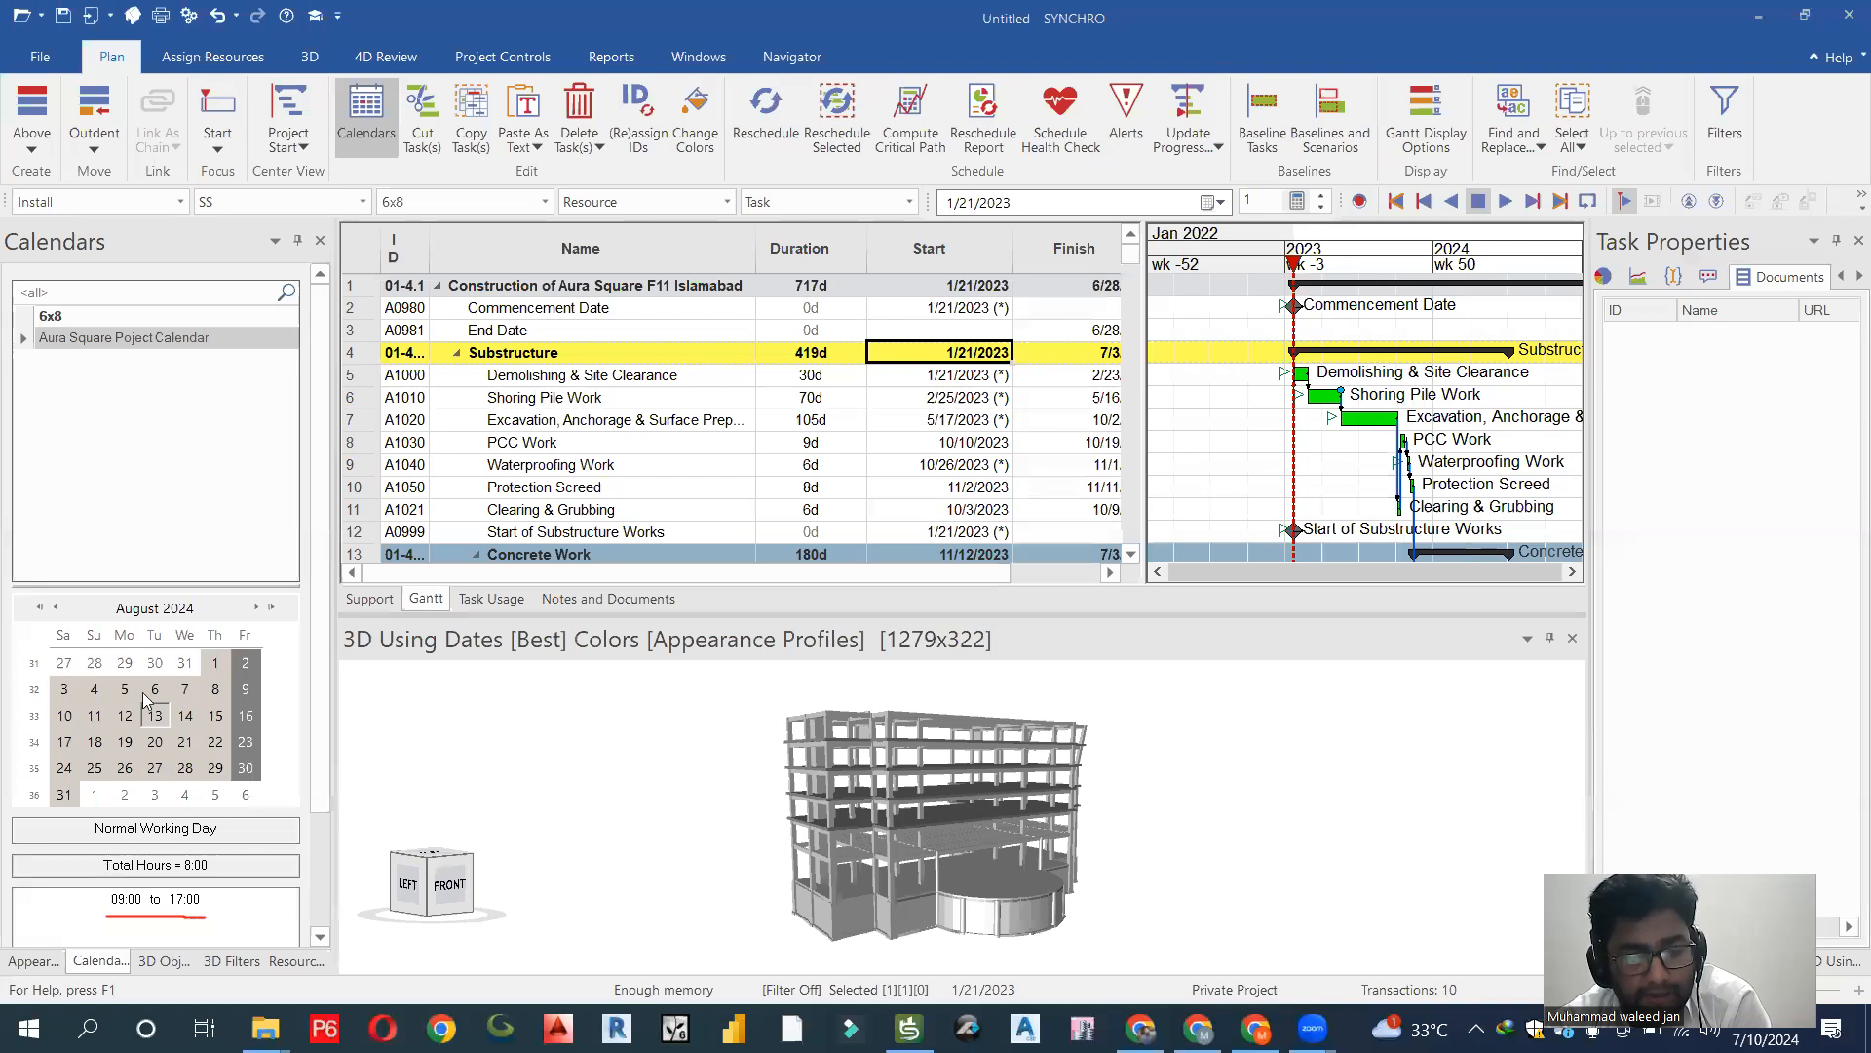
click(156, 612)
right_click(166, 618)
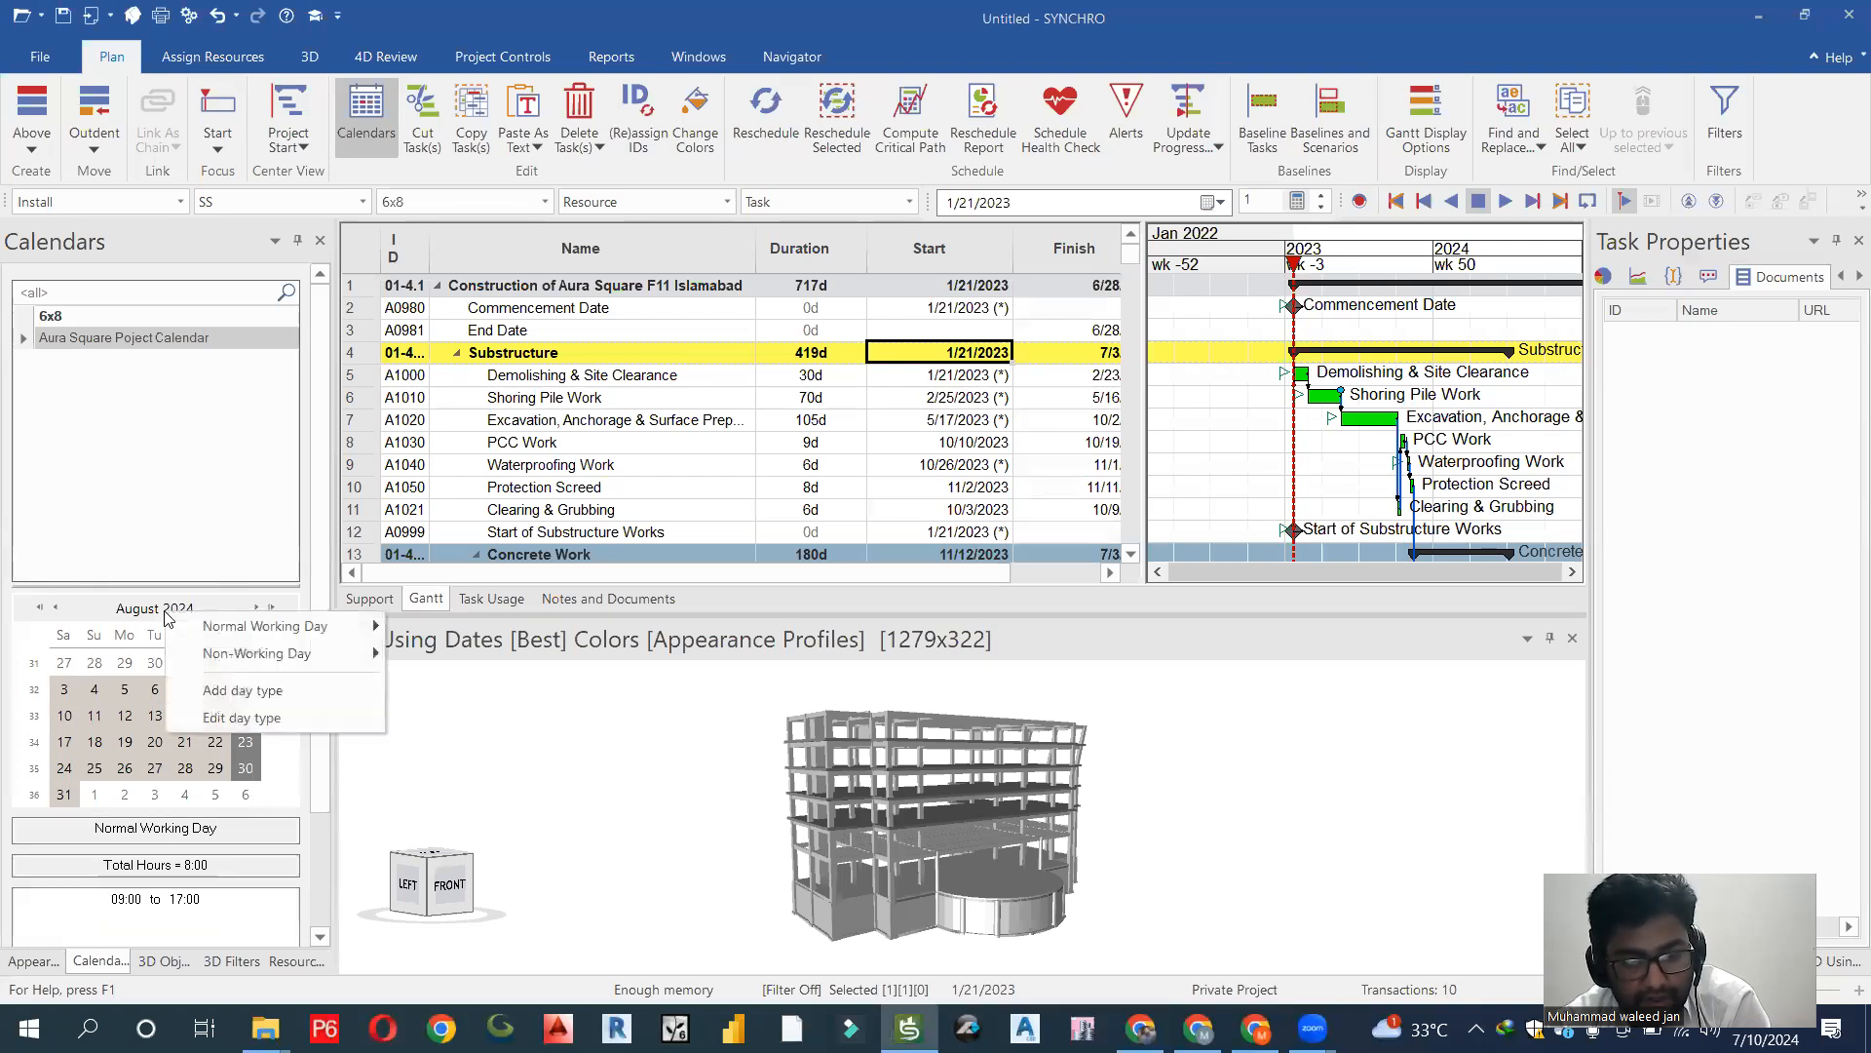
click(233, 717)
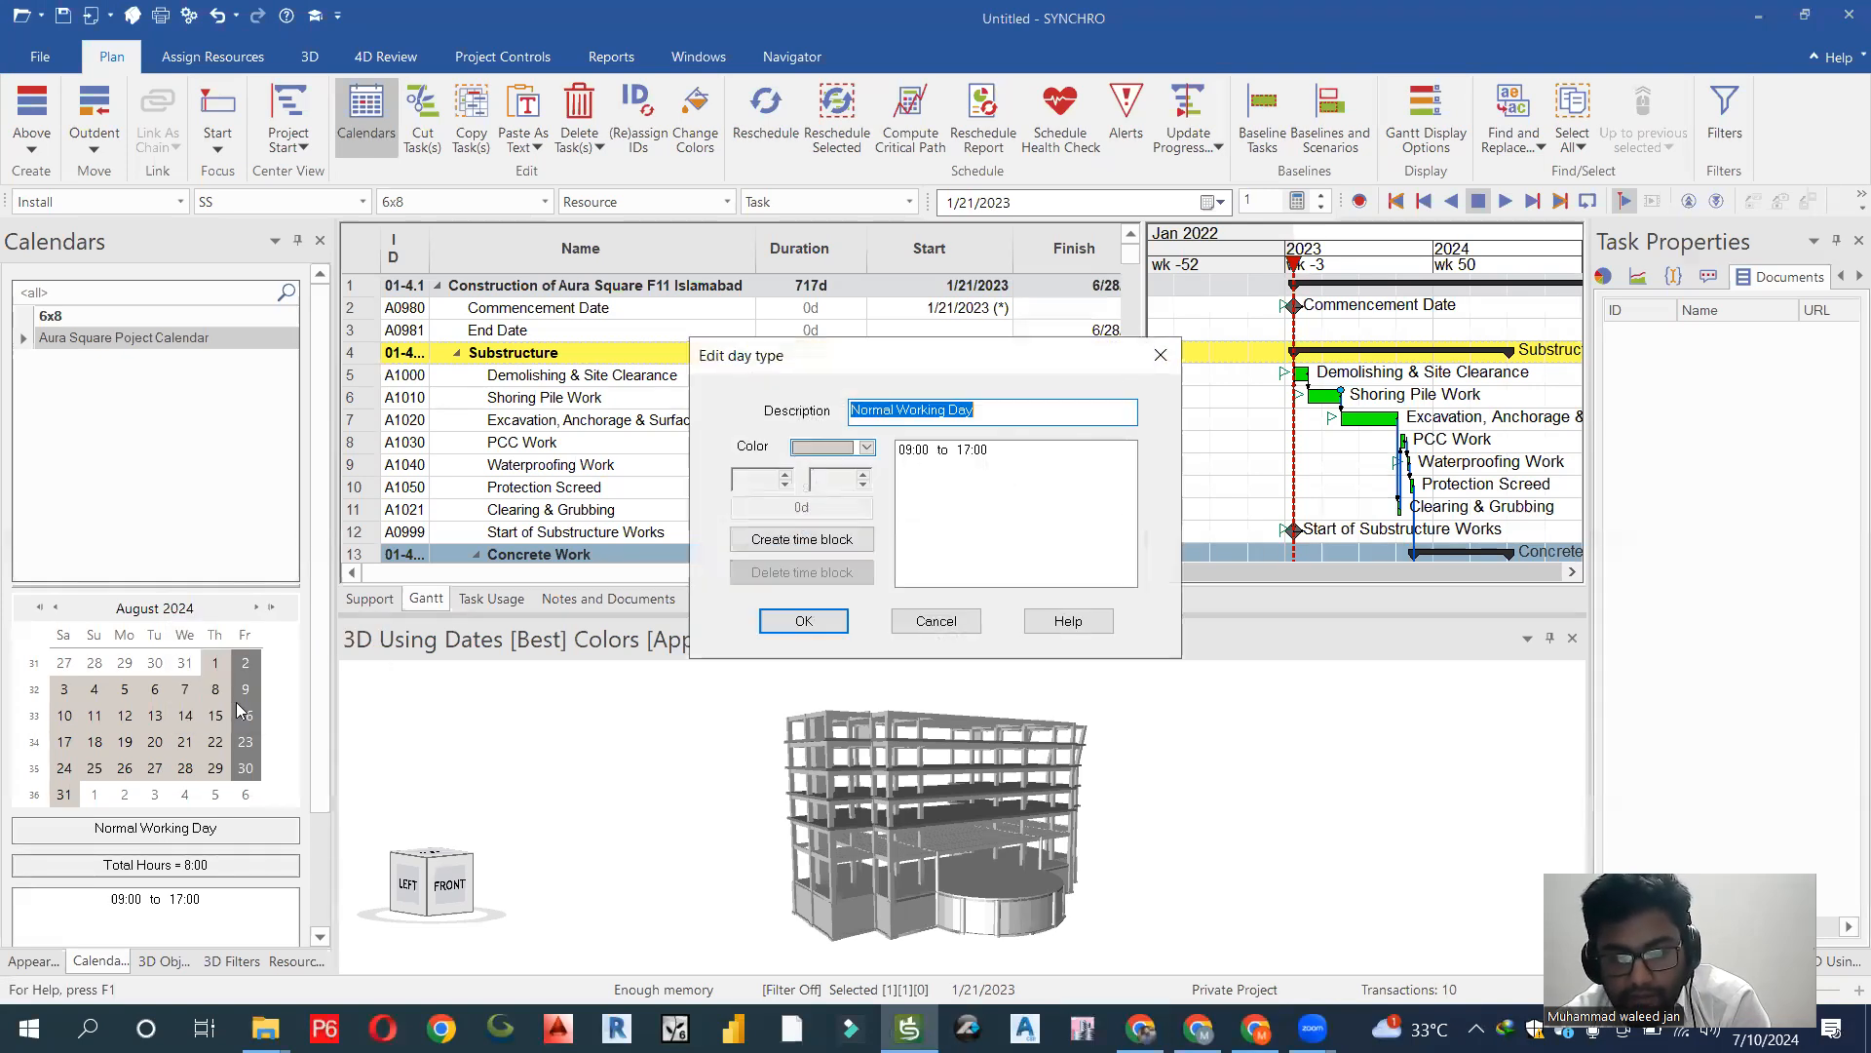
drag(783, 369, 644, 395)
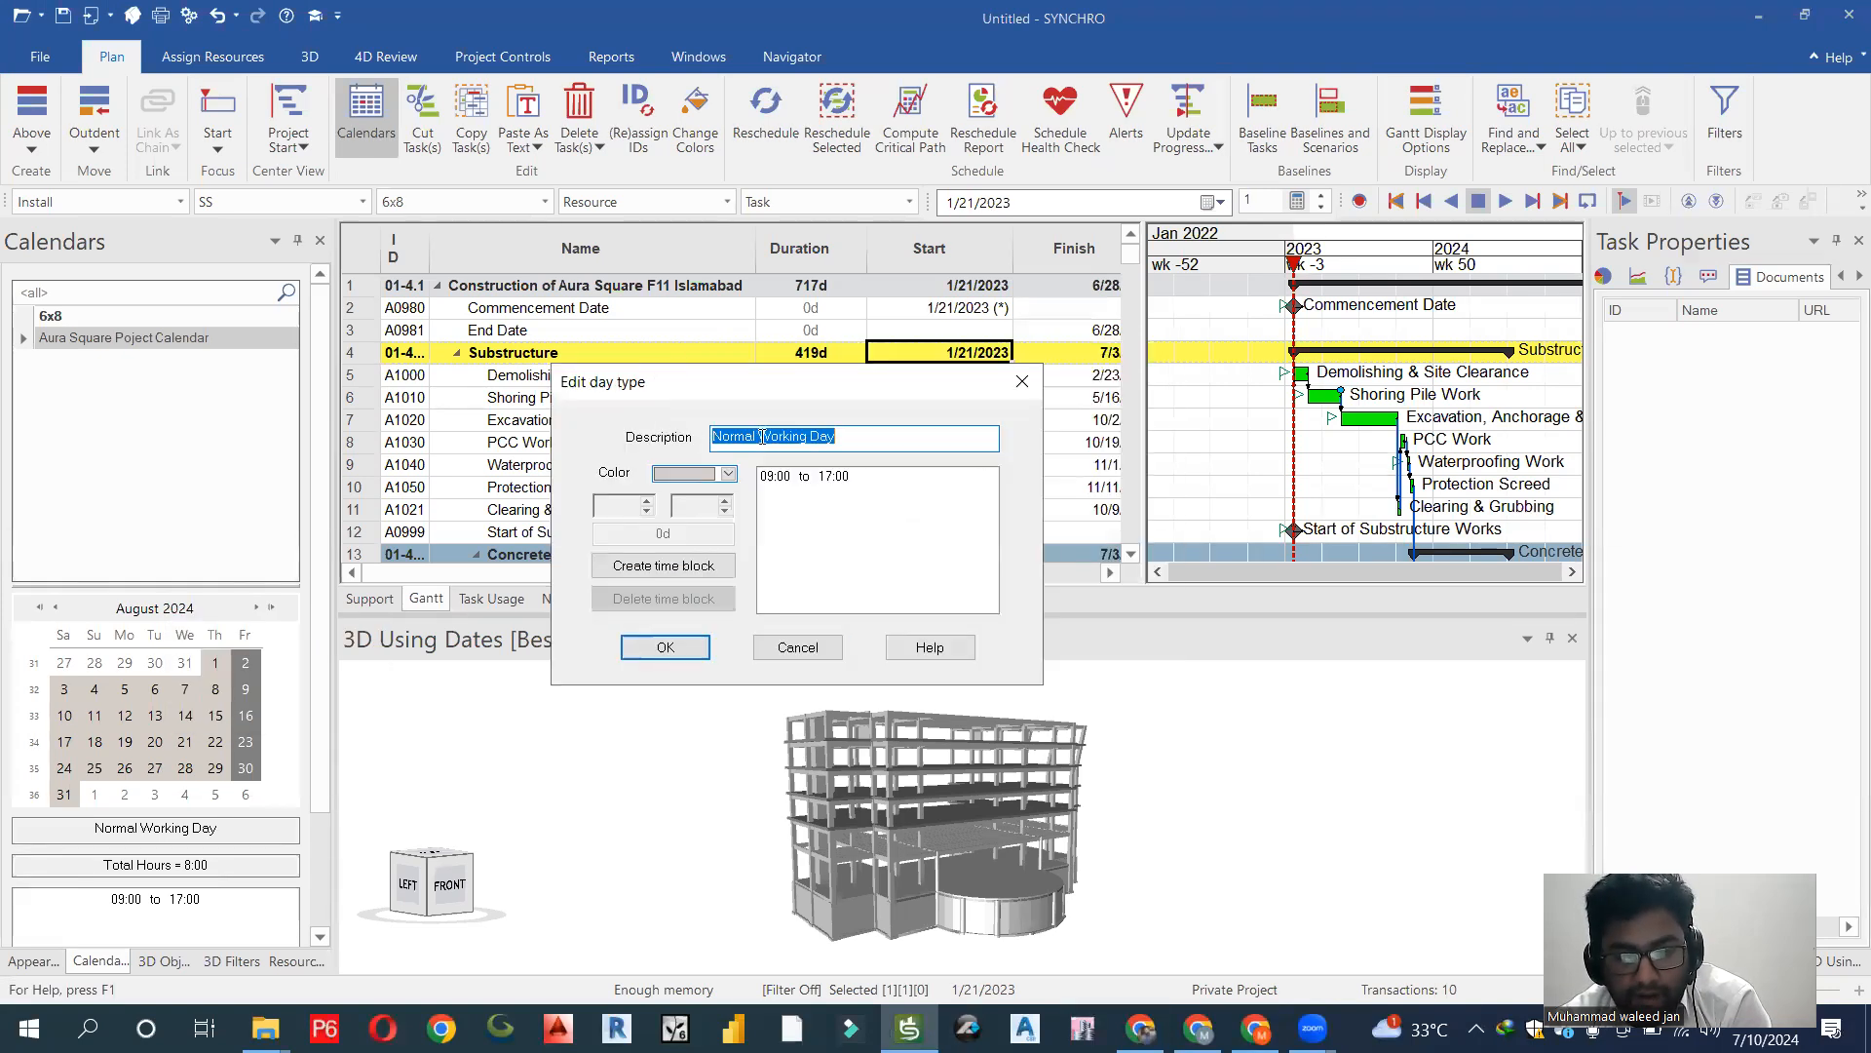
click(837, 437)
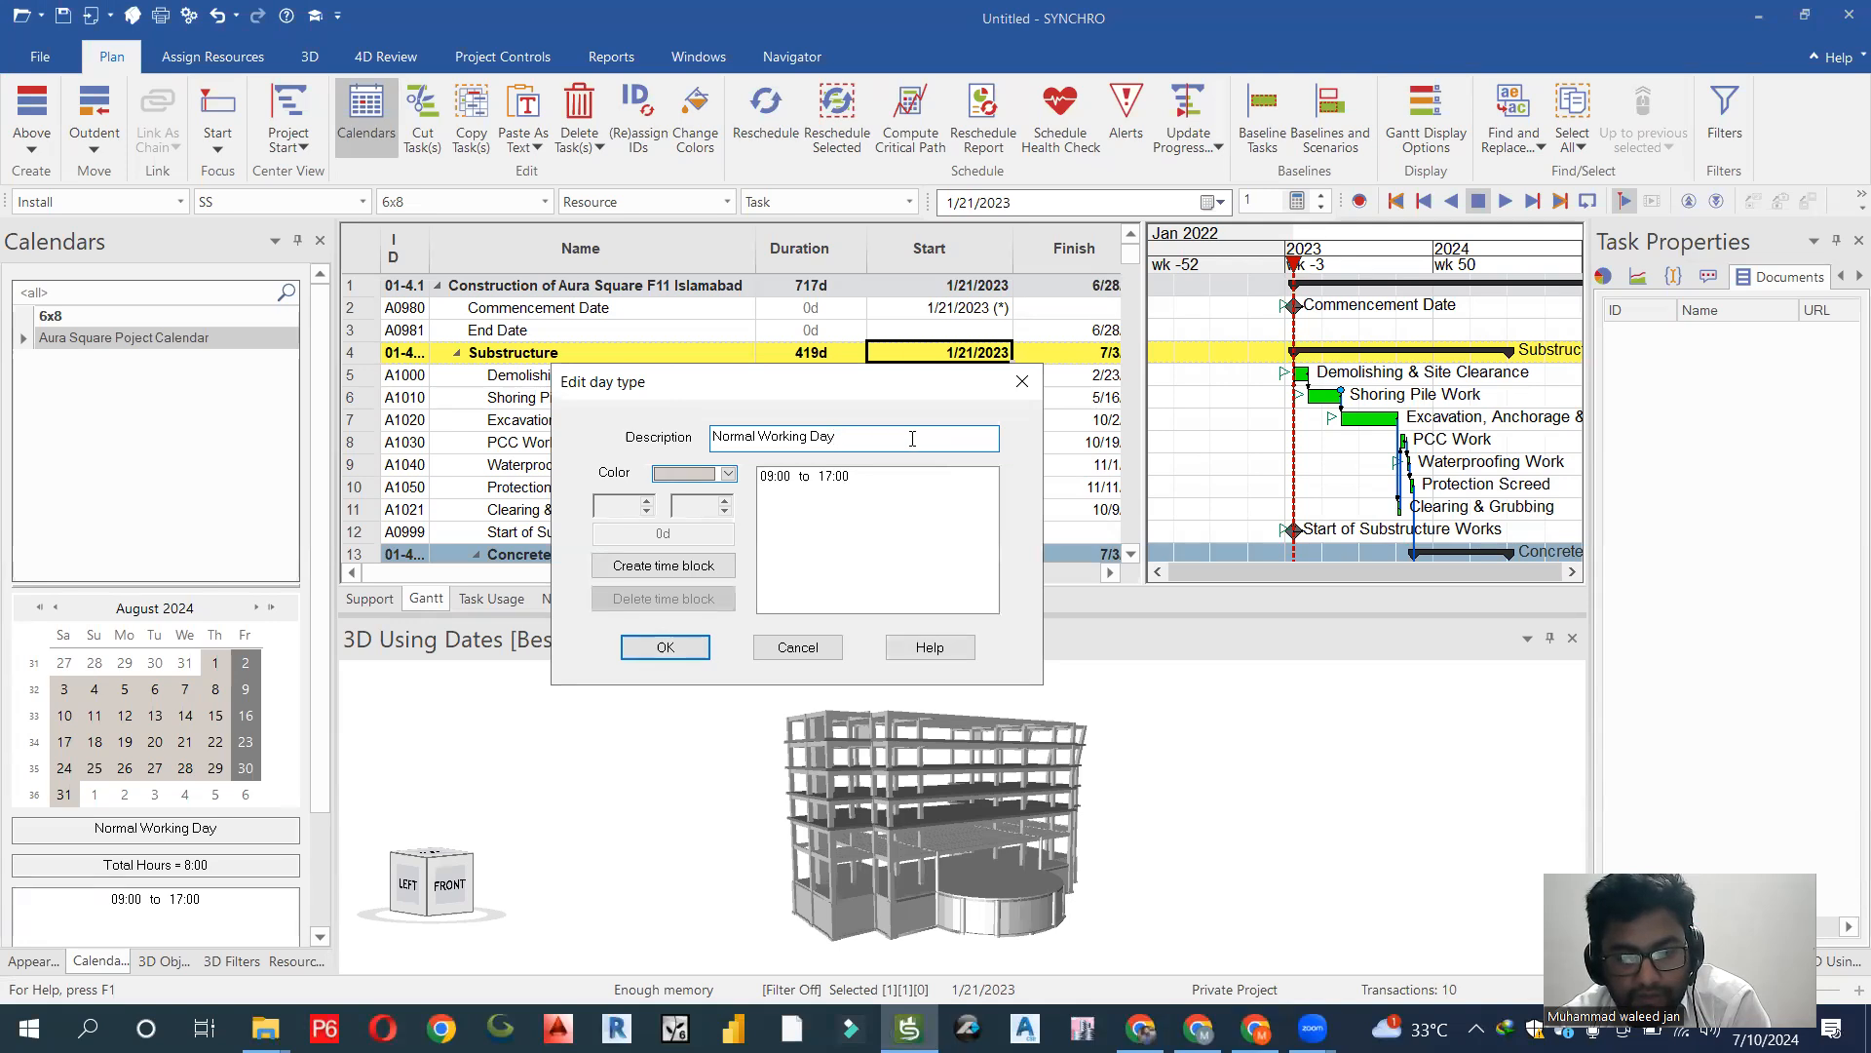
key(ctrl+a)
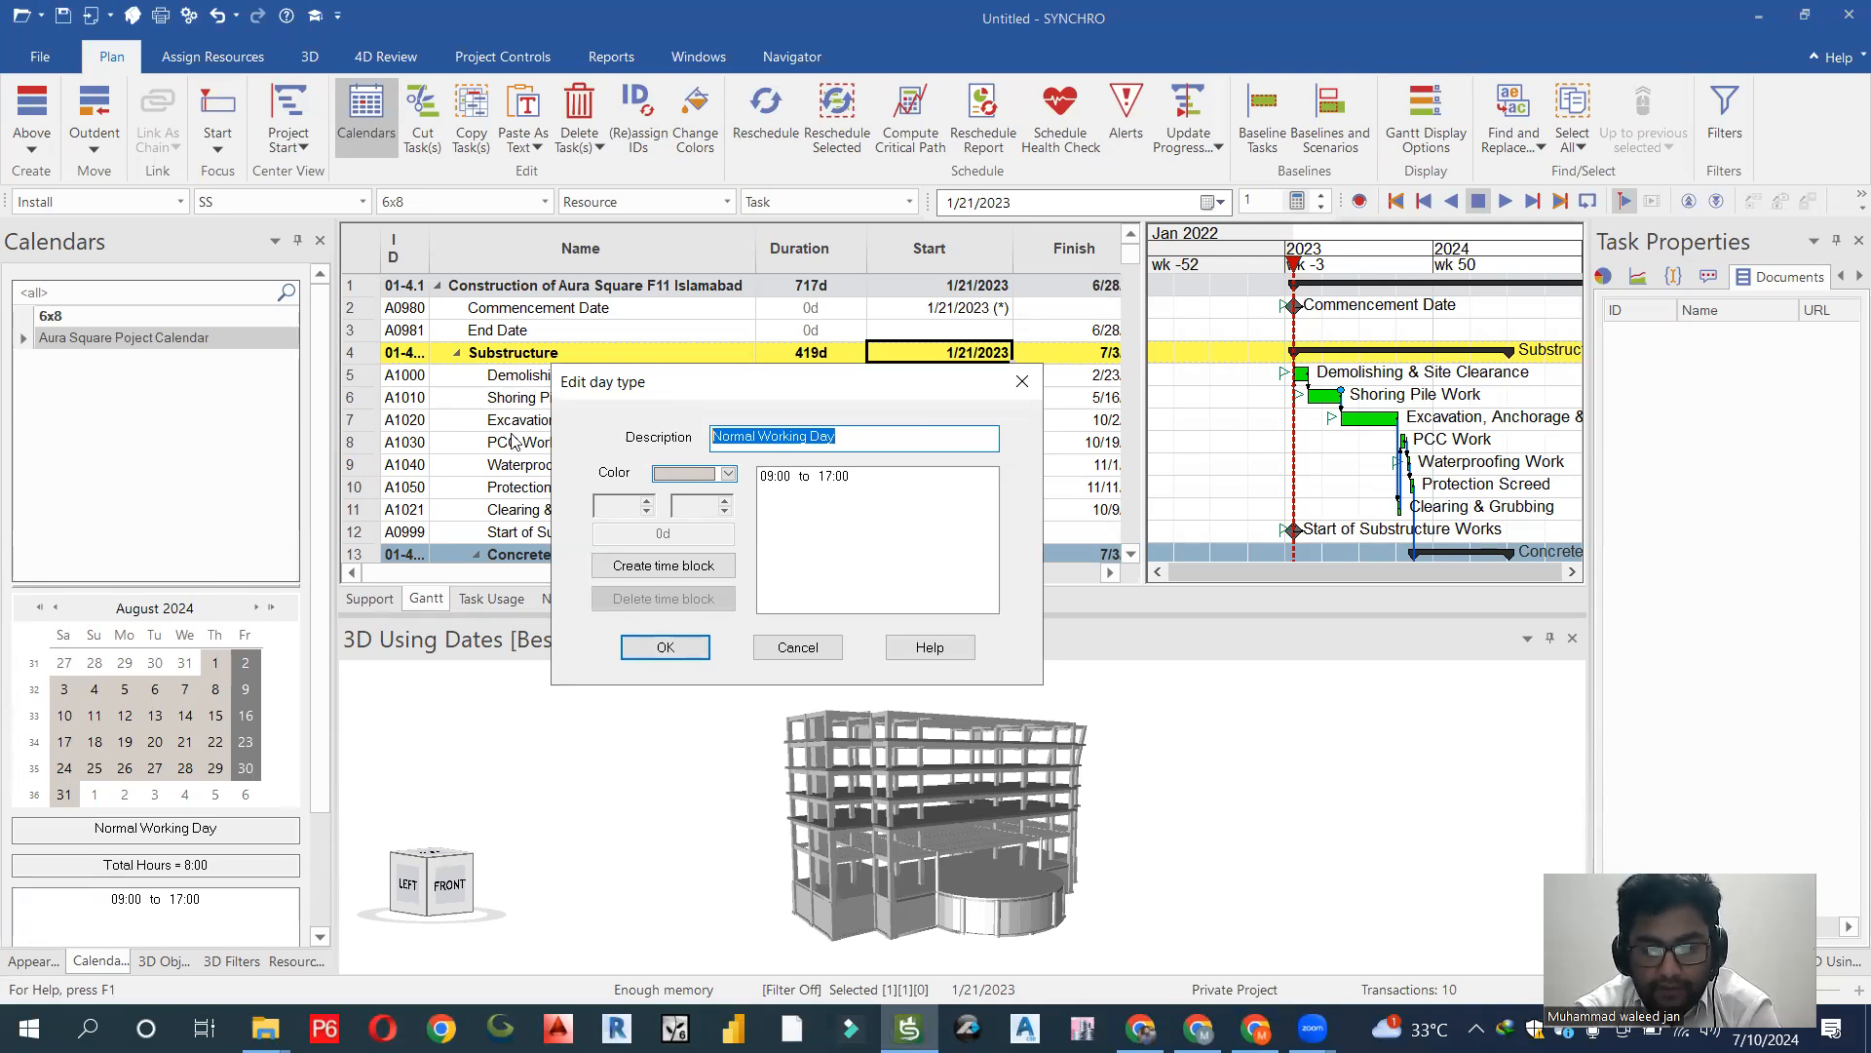
key(BackSpace)
text(Workin)
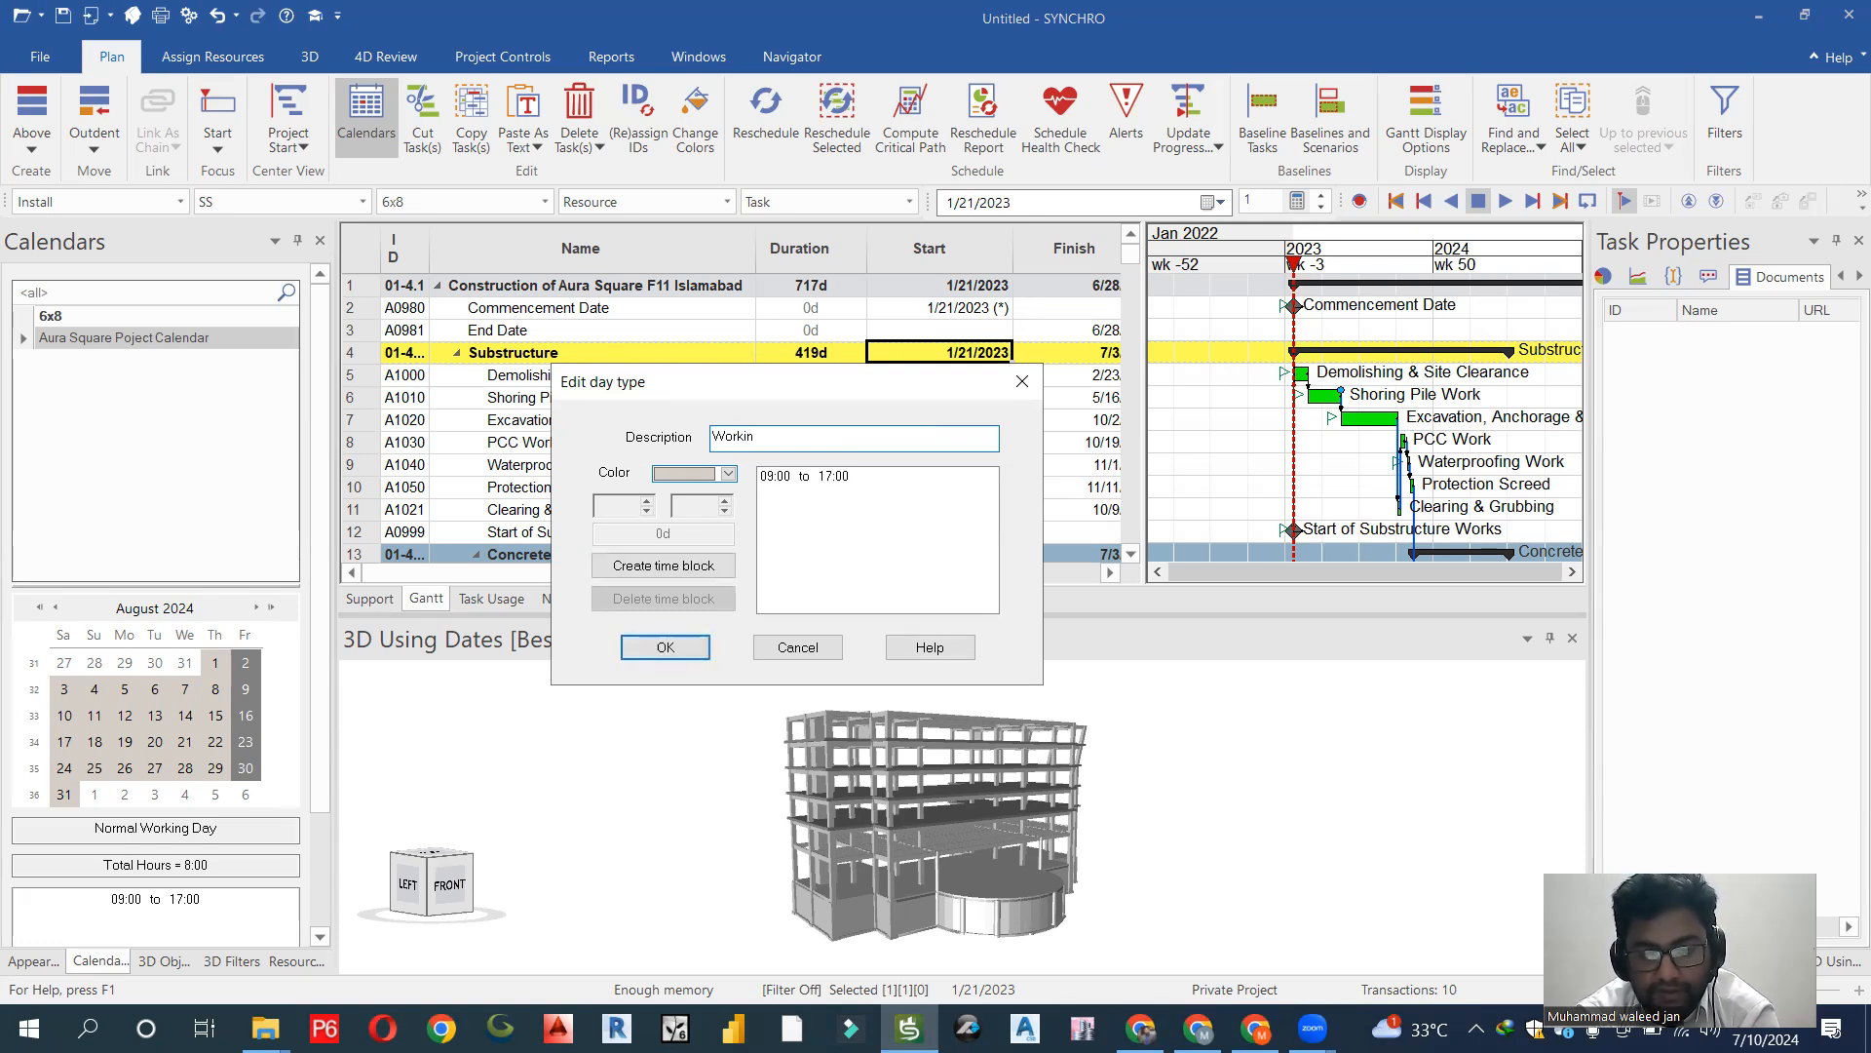
text(g Days)
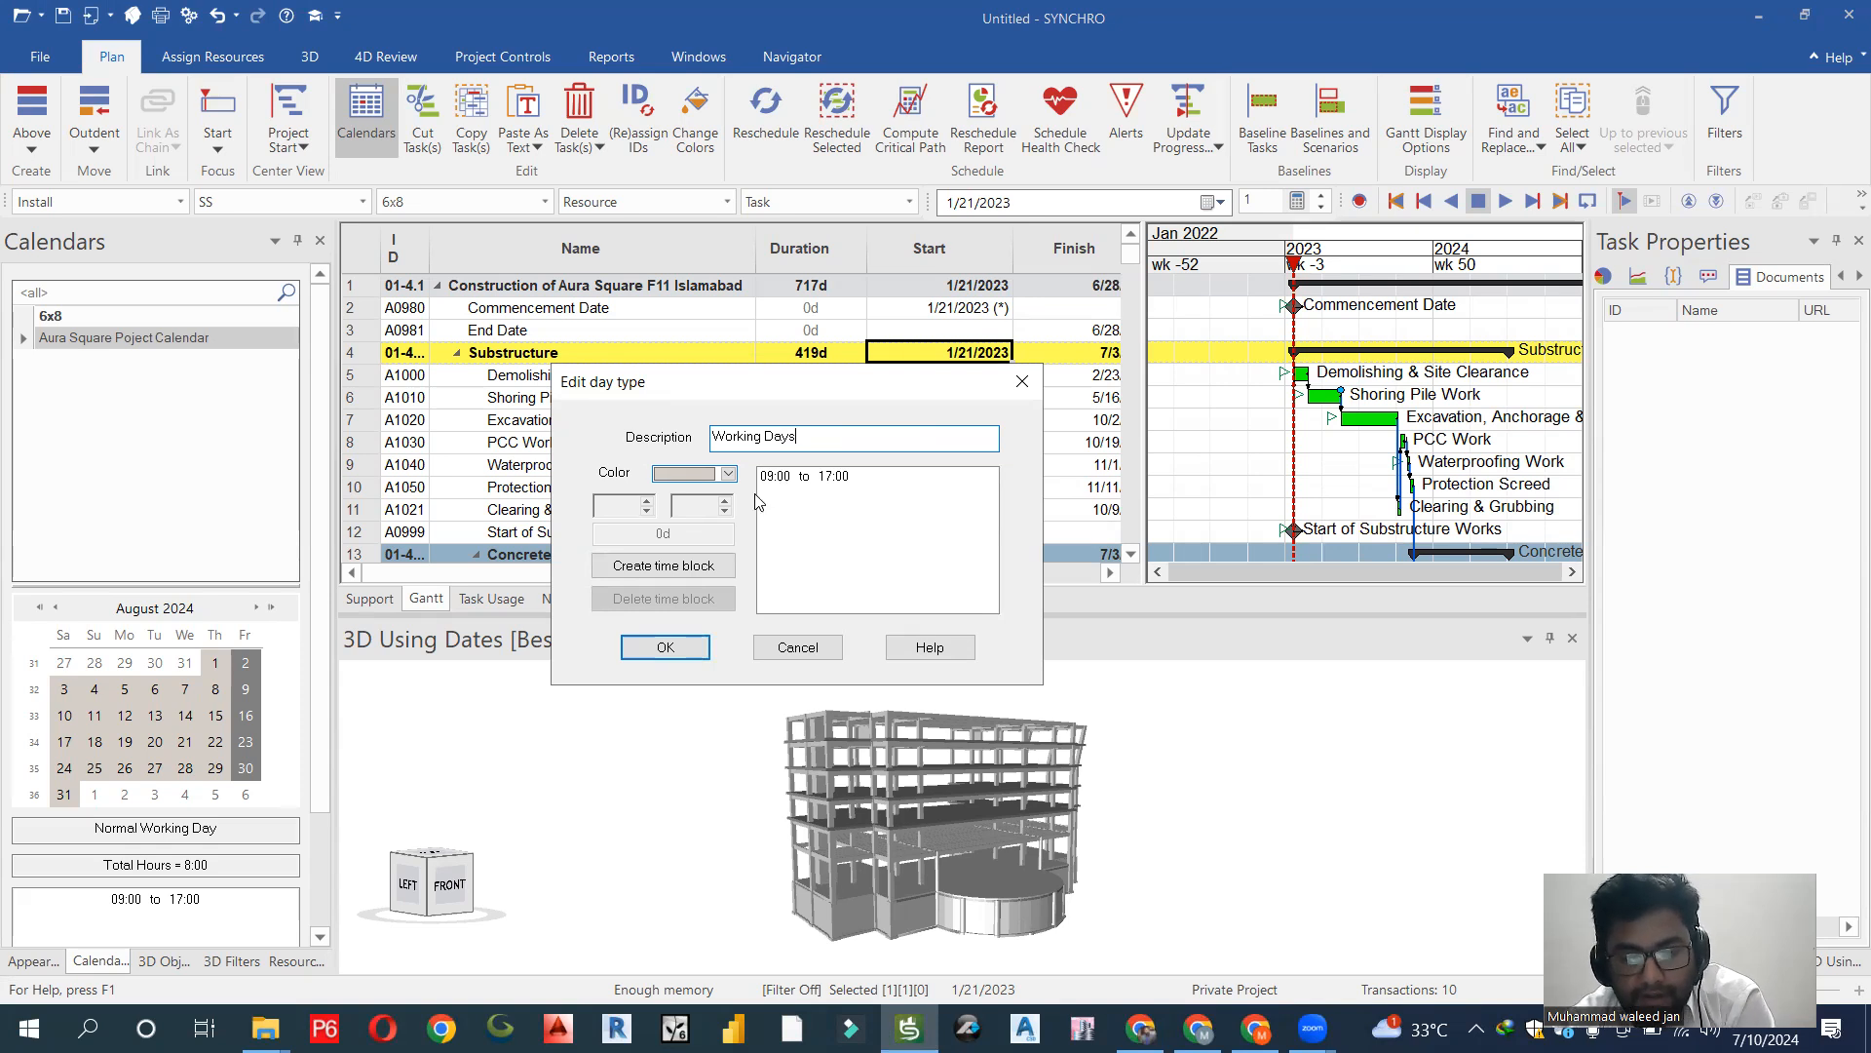
Set the day type's time block to 08:00 to 16:00 and apply the changes.
click(783, 480)
click(647, 510)
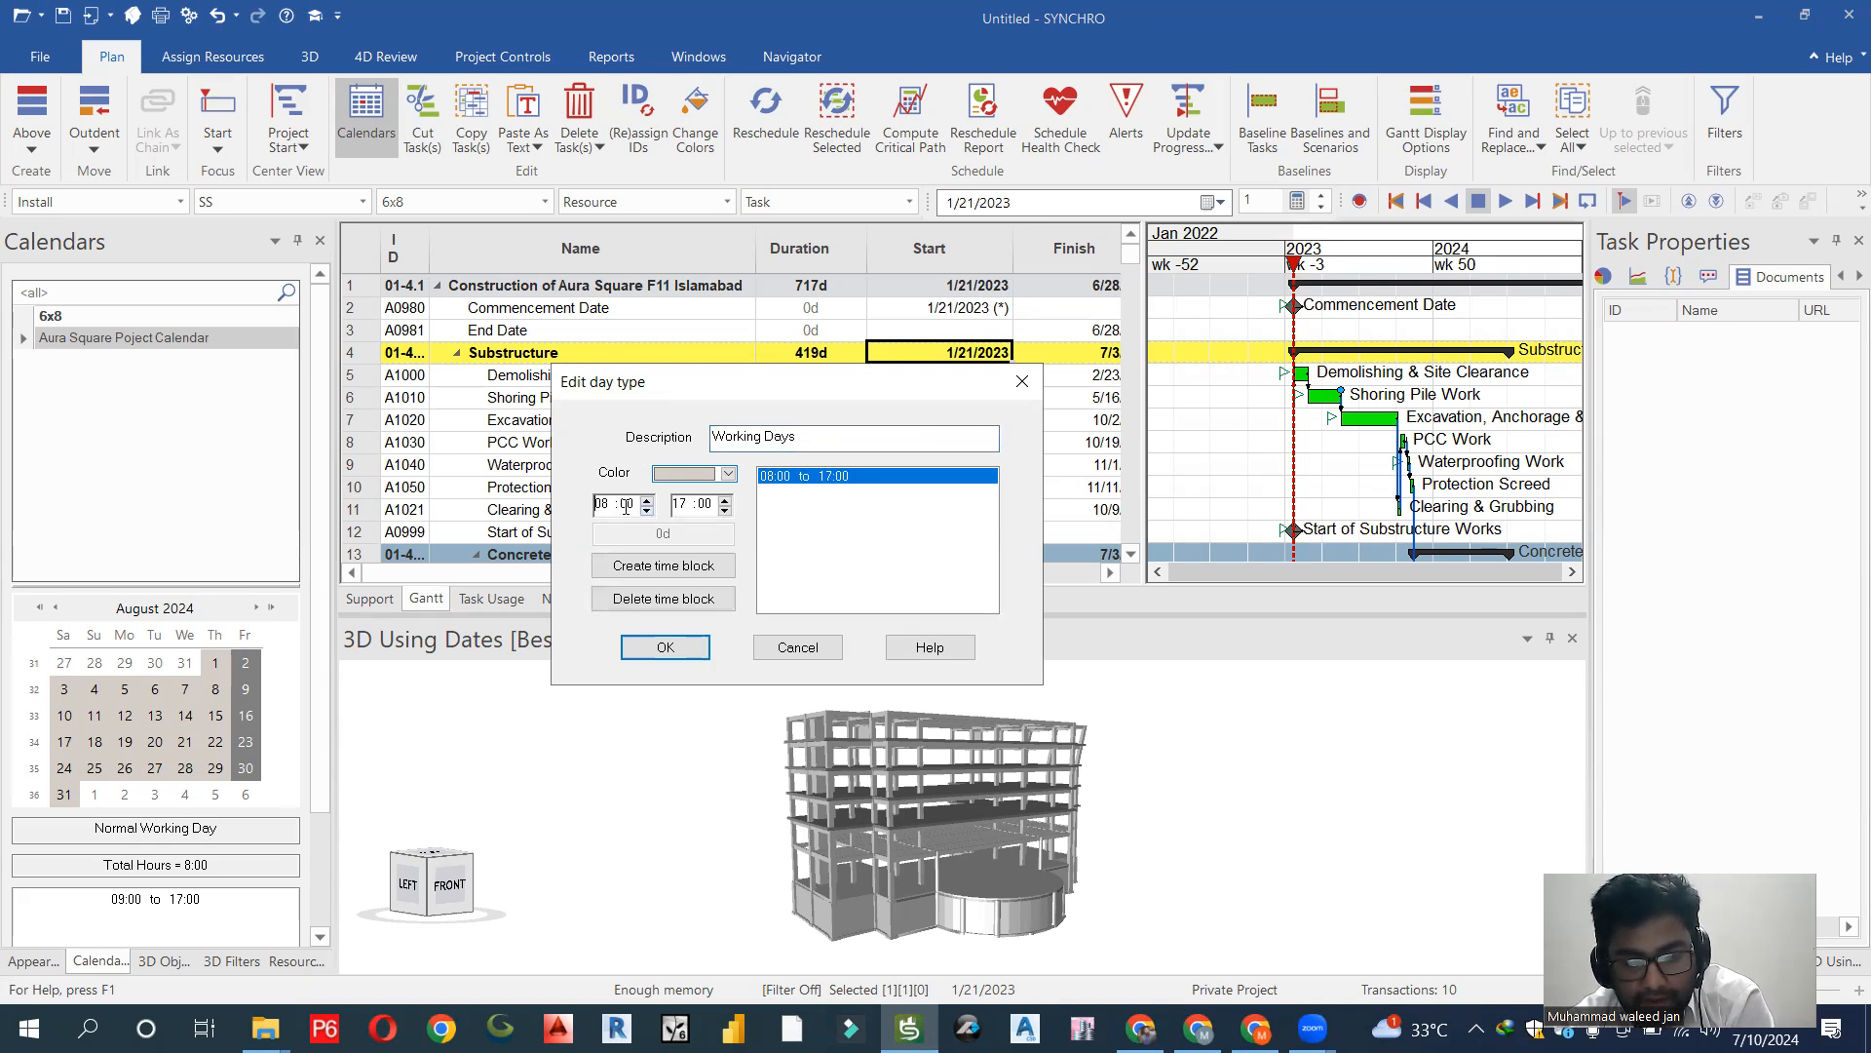
click(724, 509)
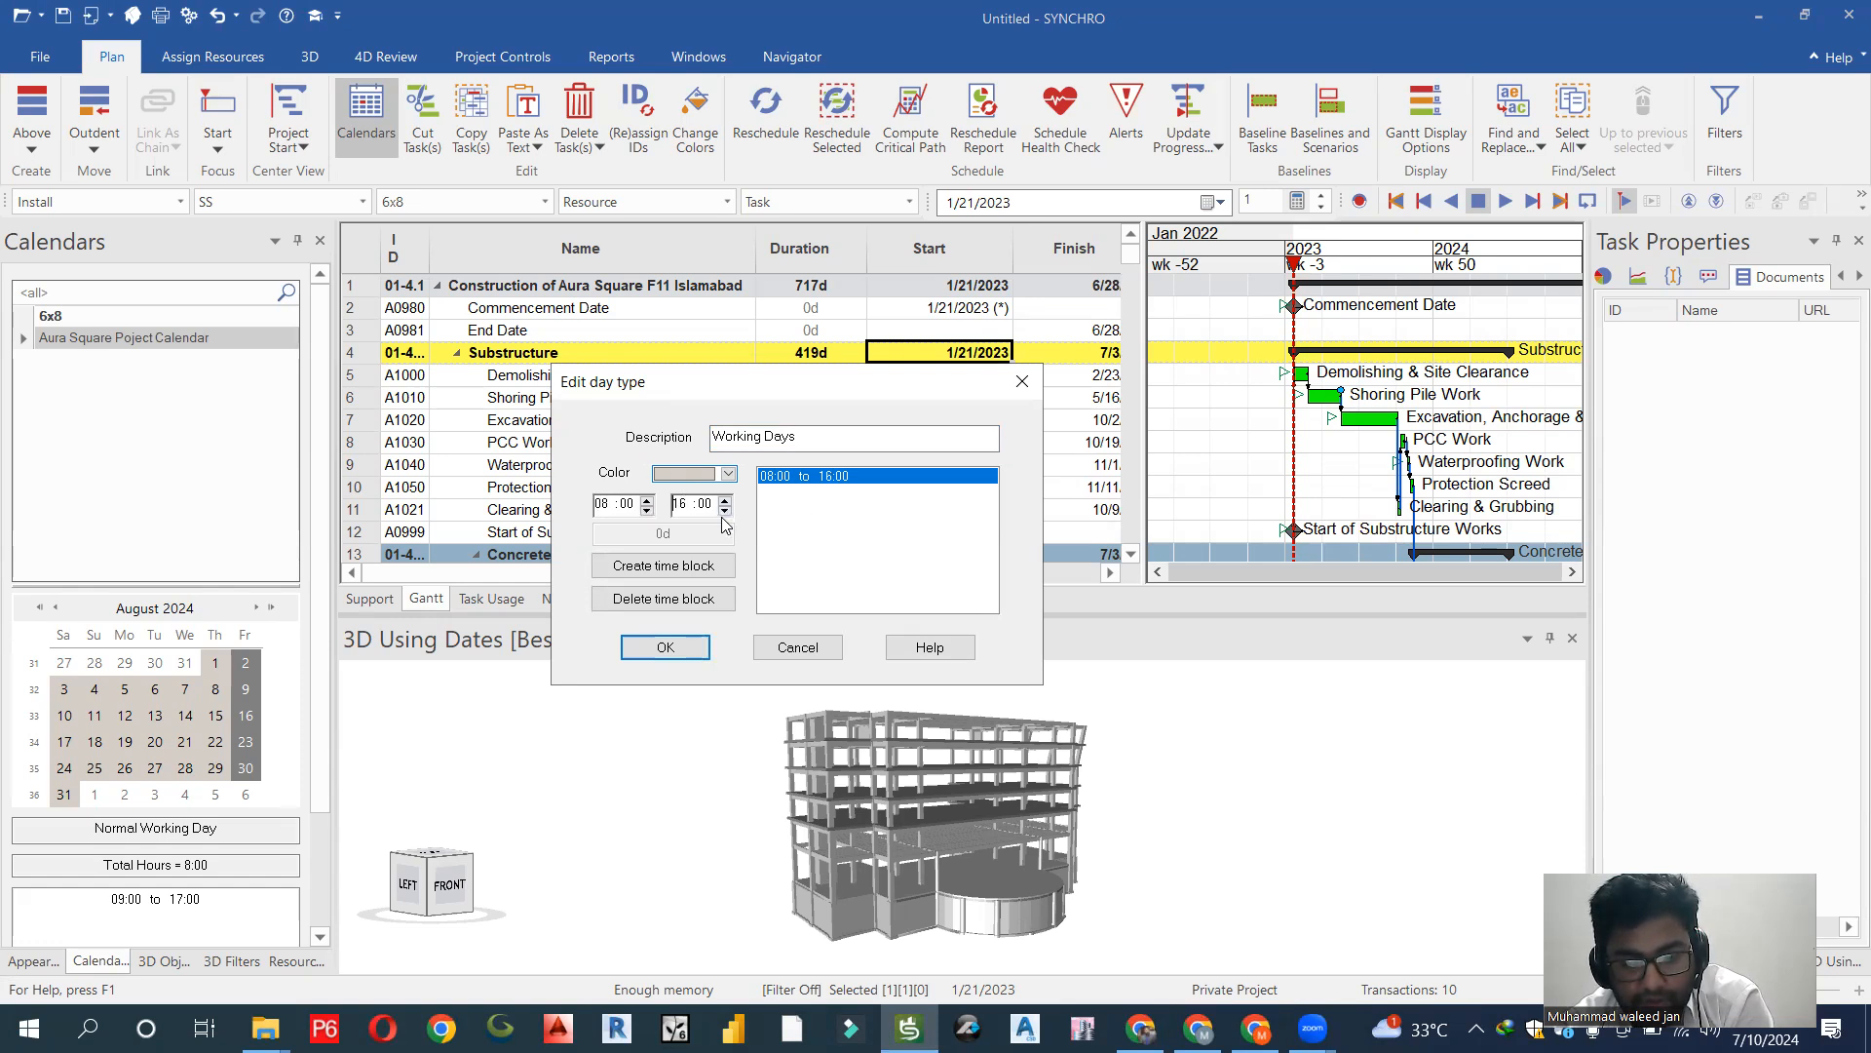
click(668, 647)
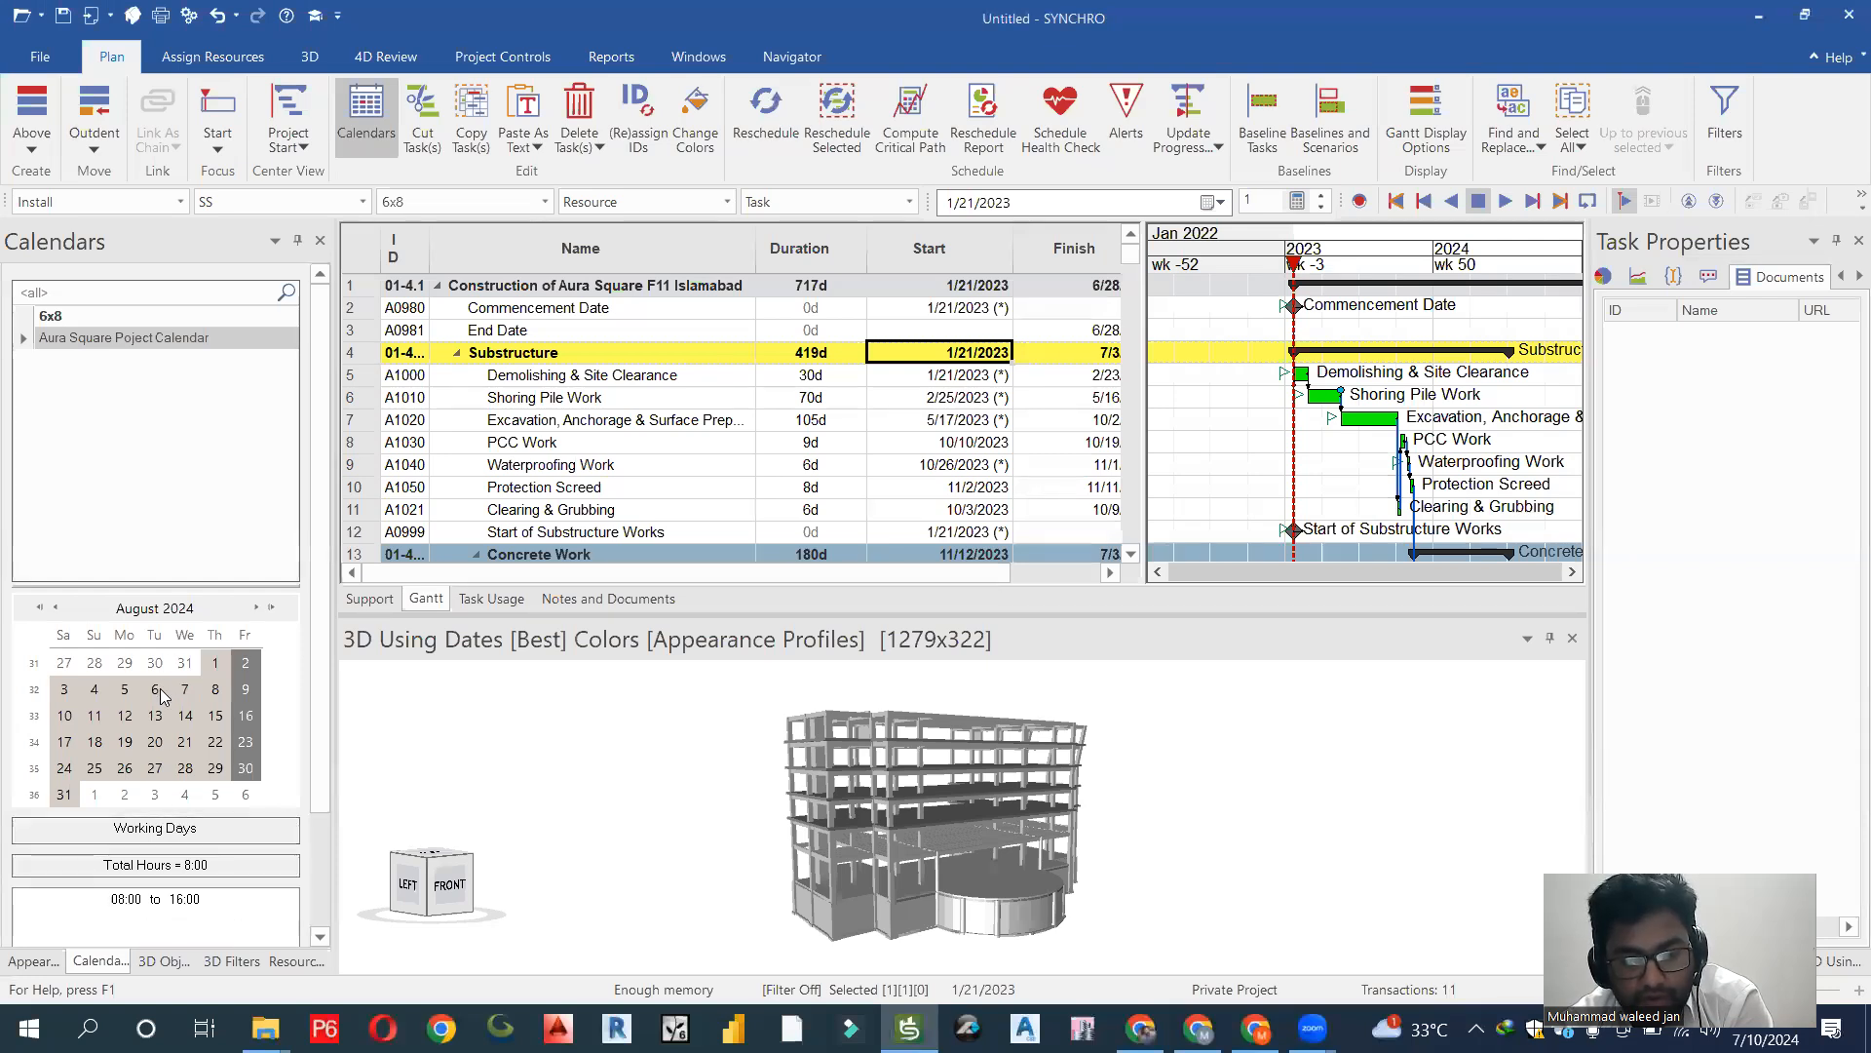
Check the working hours of 20 August and 11 September 2024 in the project calendar.
click(149, 737)
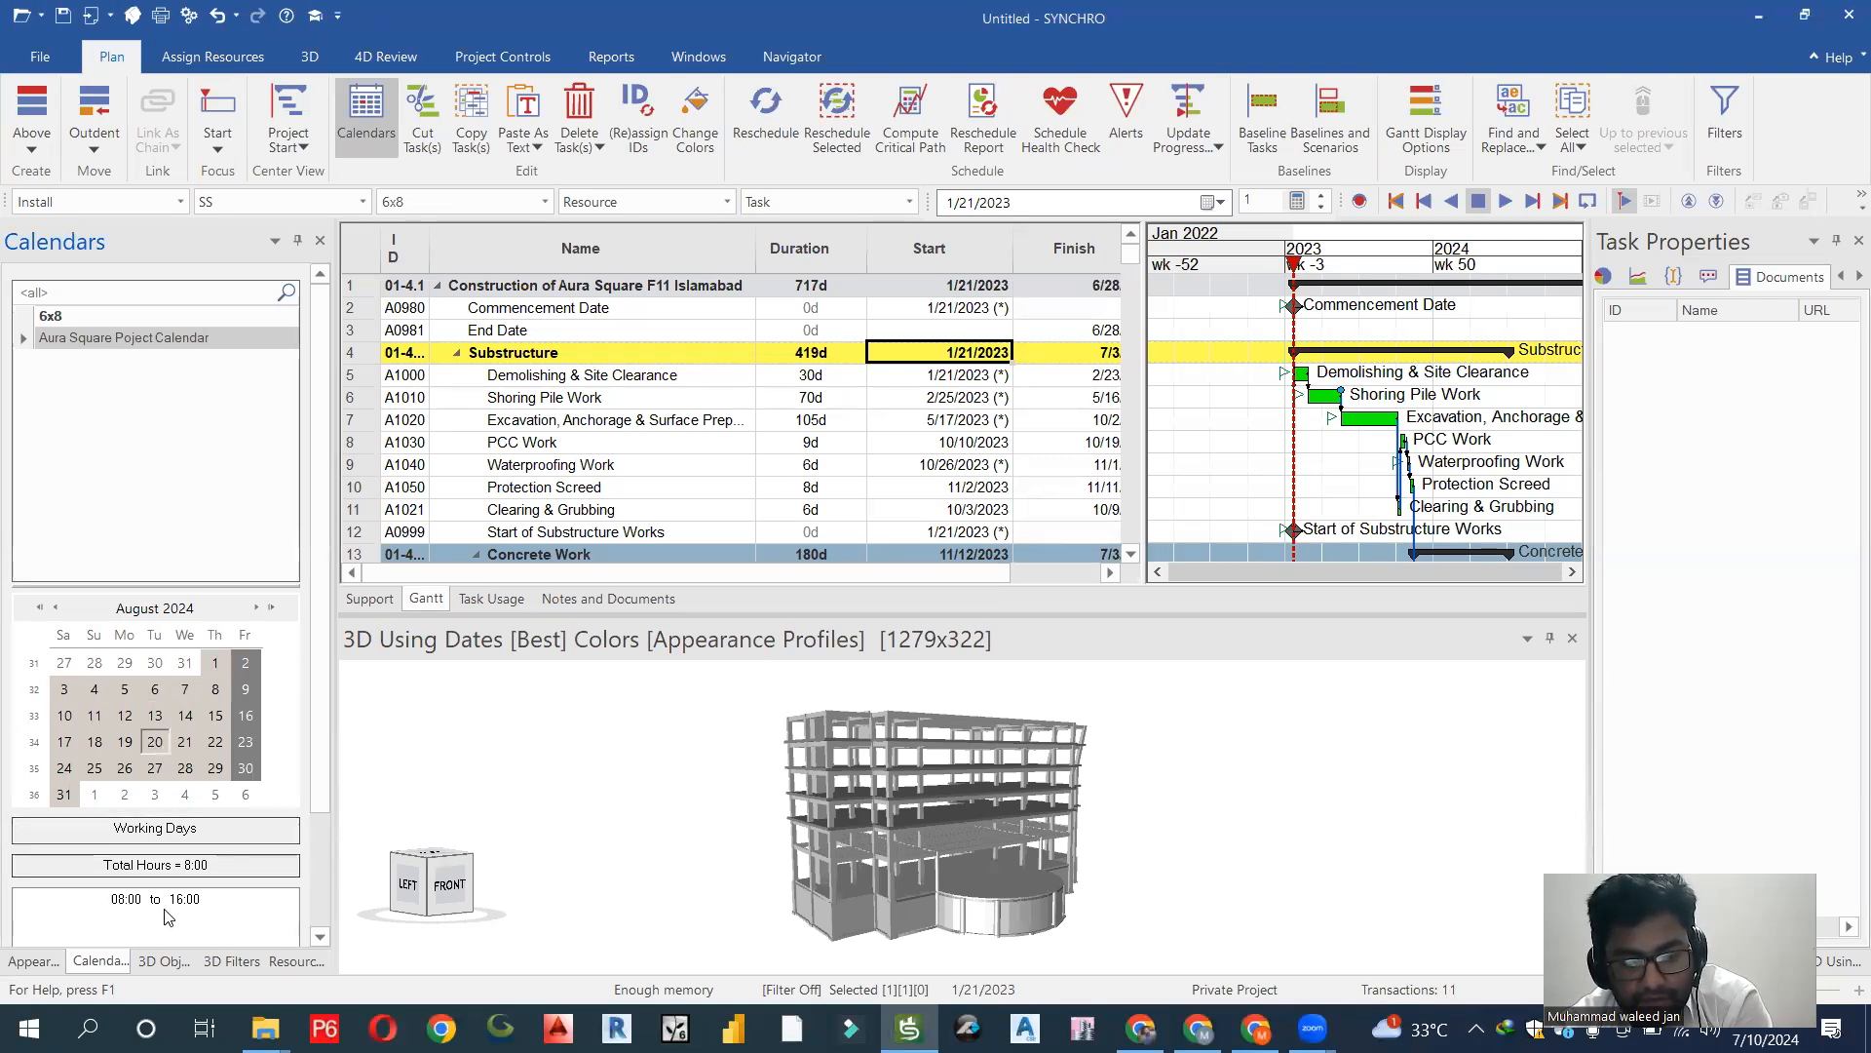
click(256, 608)
click(183, 694)
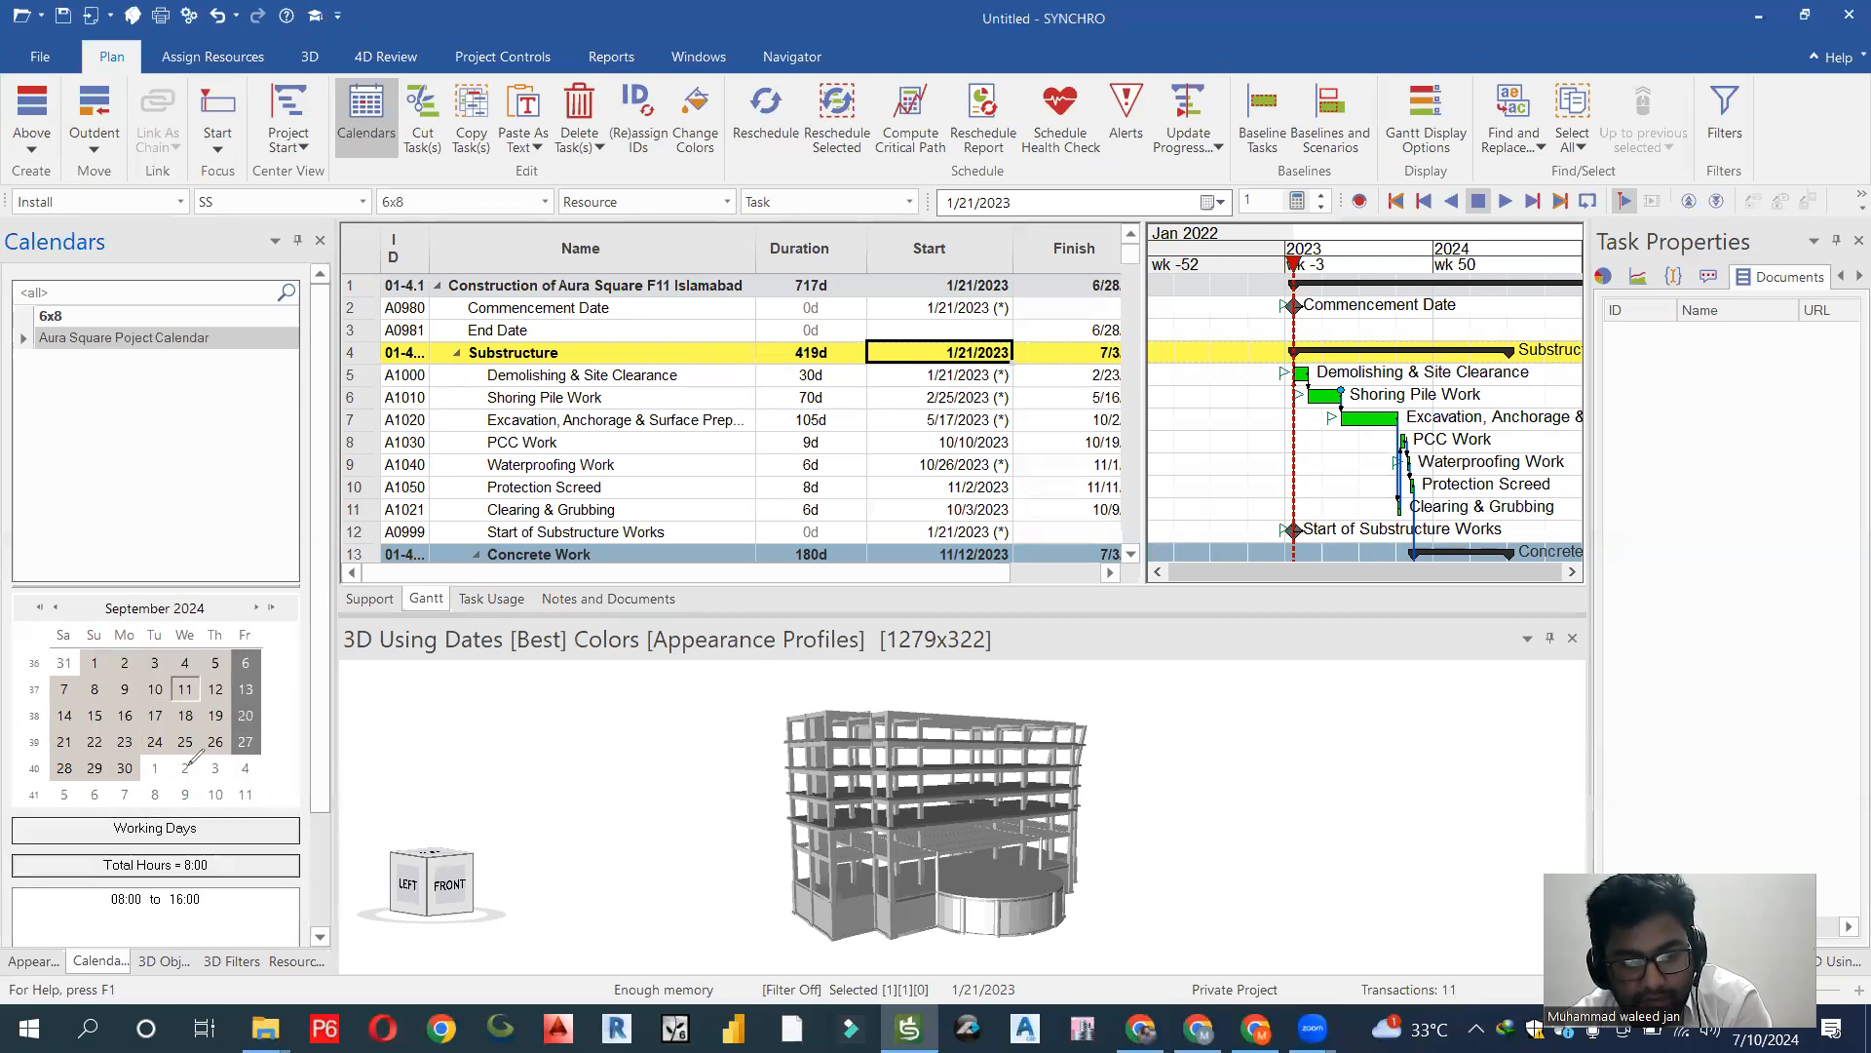
drag(101, 920, 212, 916)
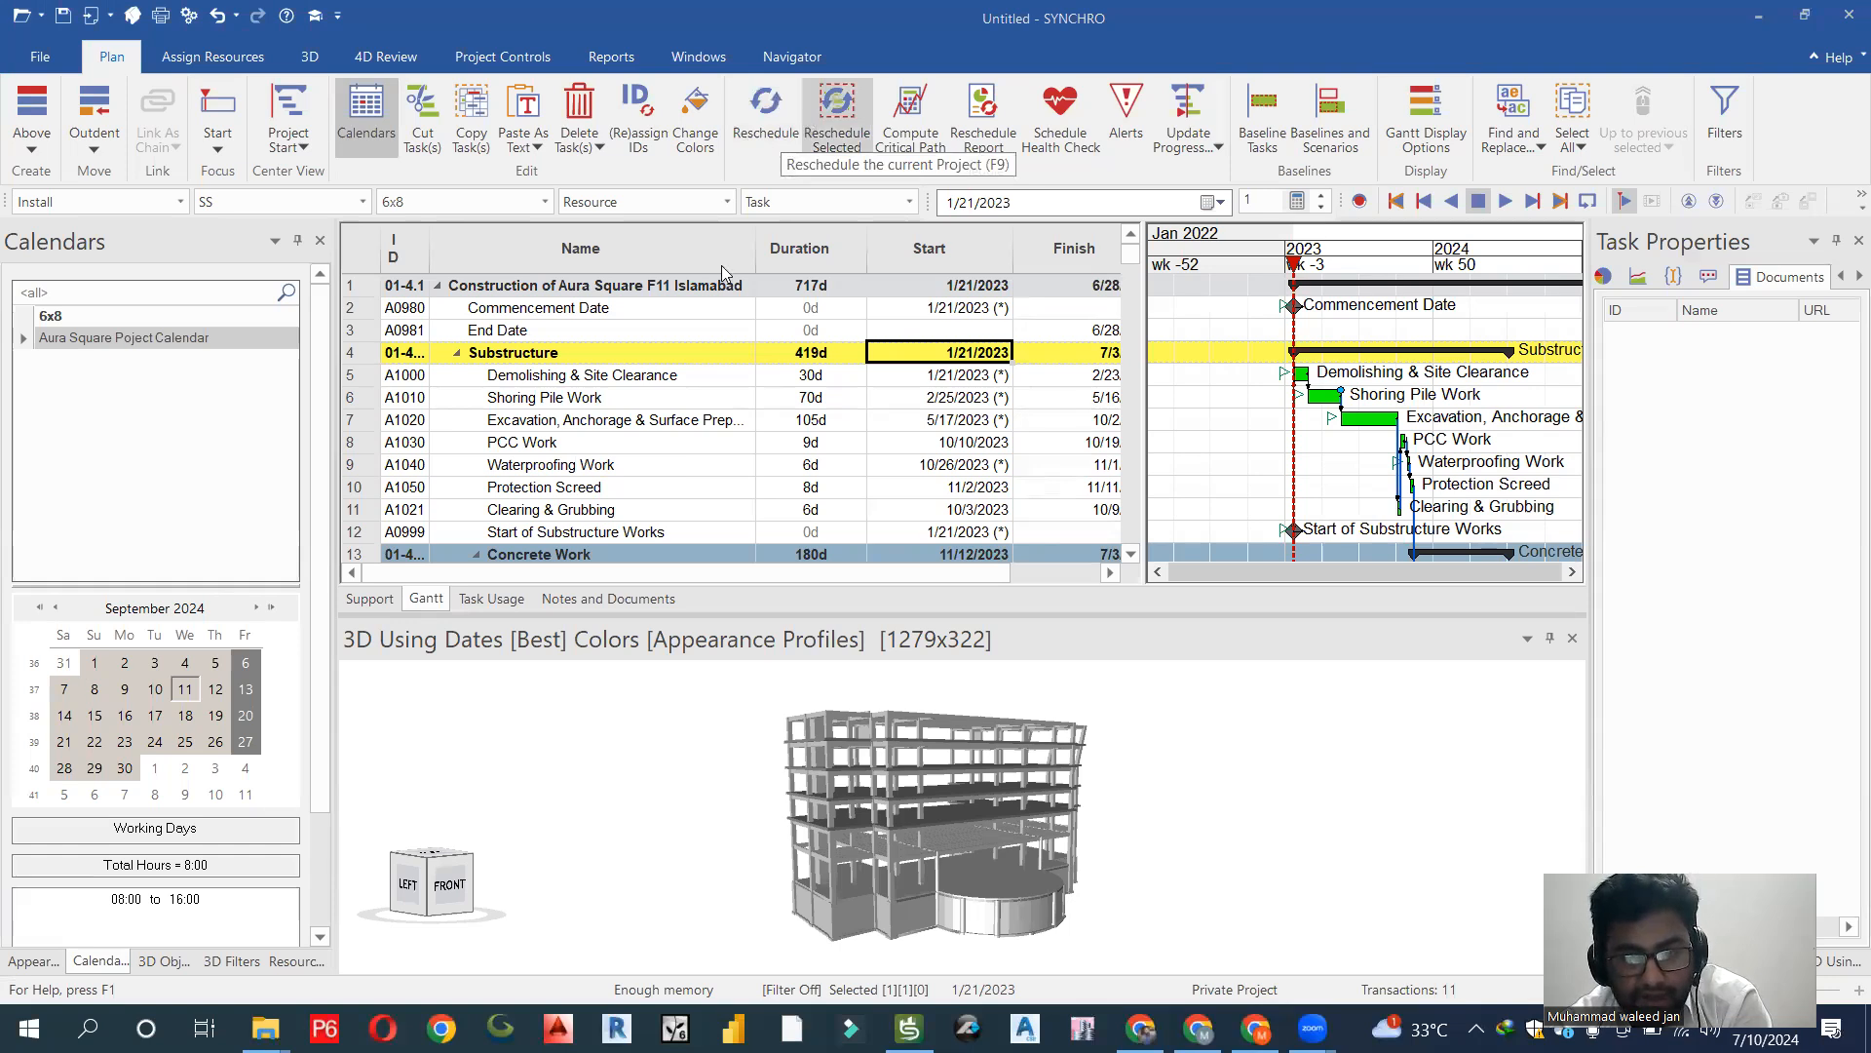
Reschedule the project ASAP from the 1/21/2023 data date to 6/29/2025 and check the overall construction duration.
click(767, 109)
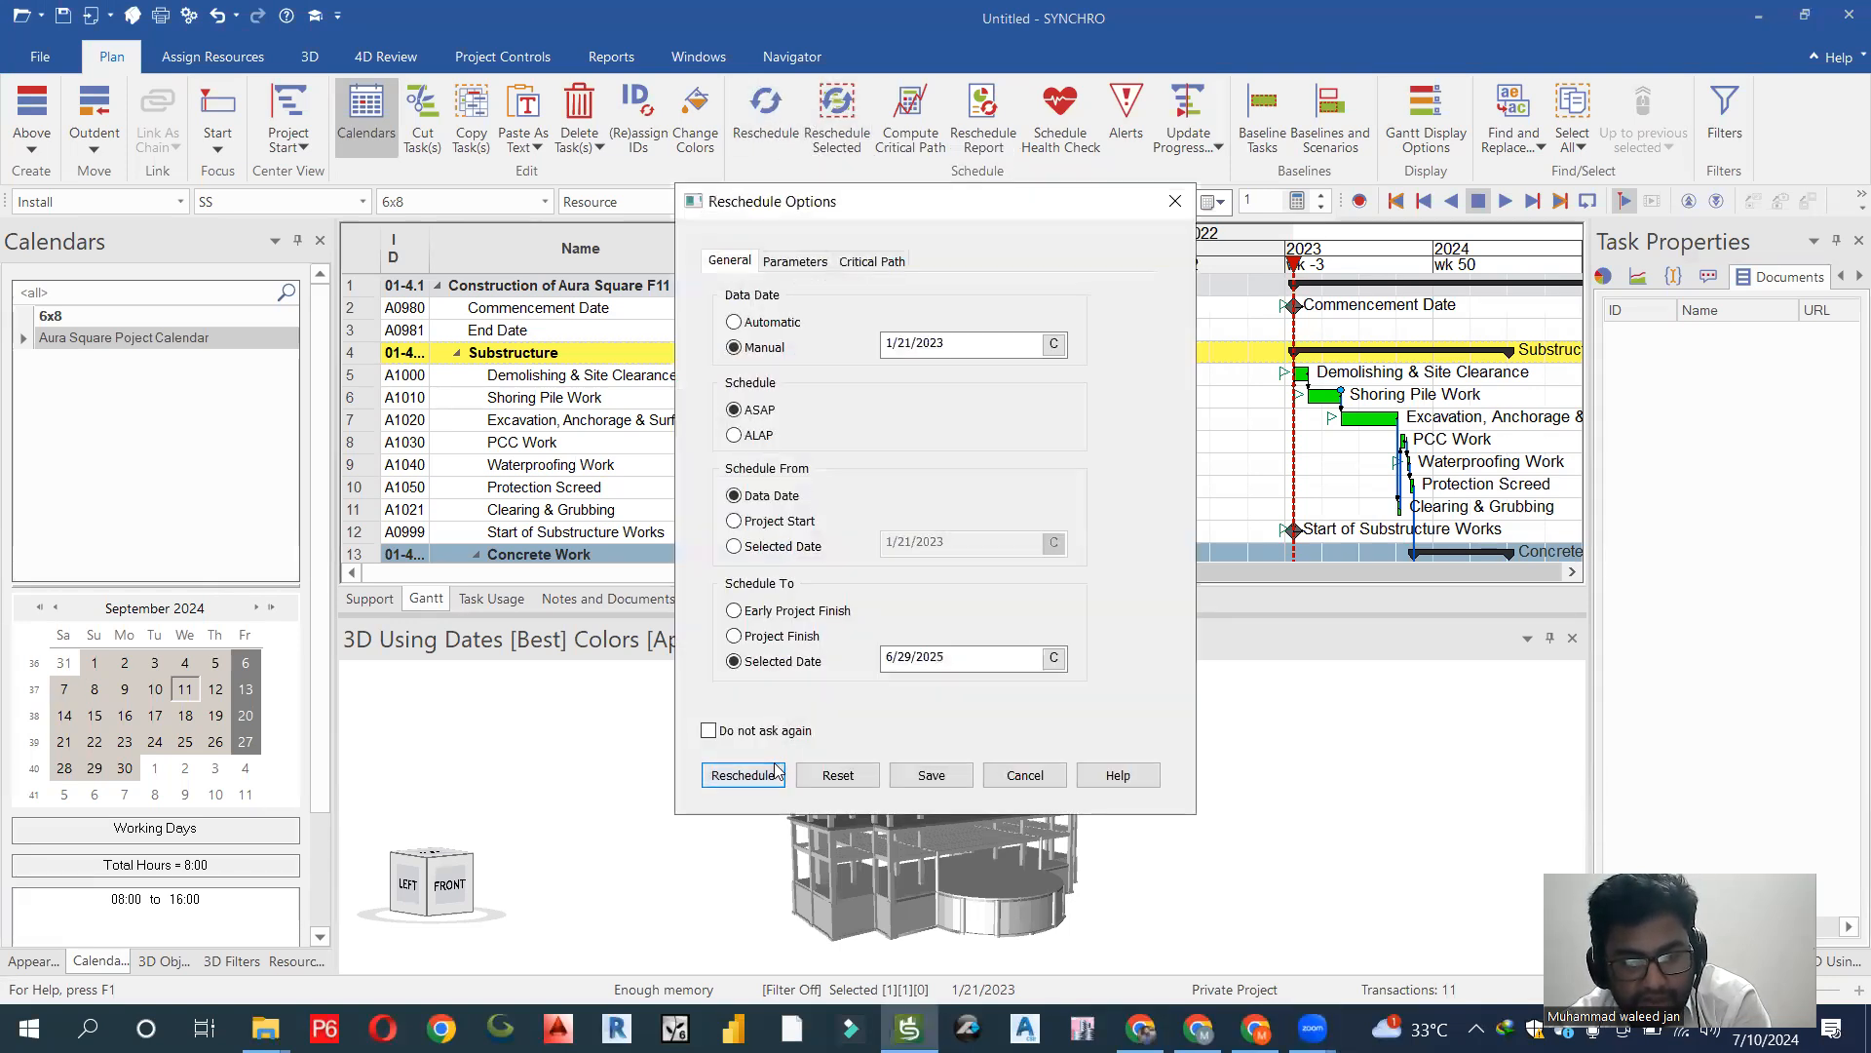
click(742, 775)
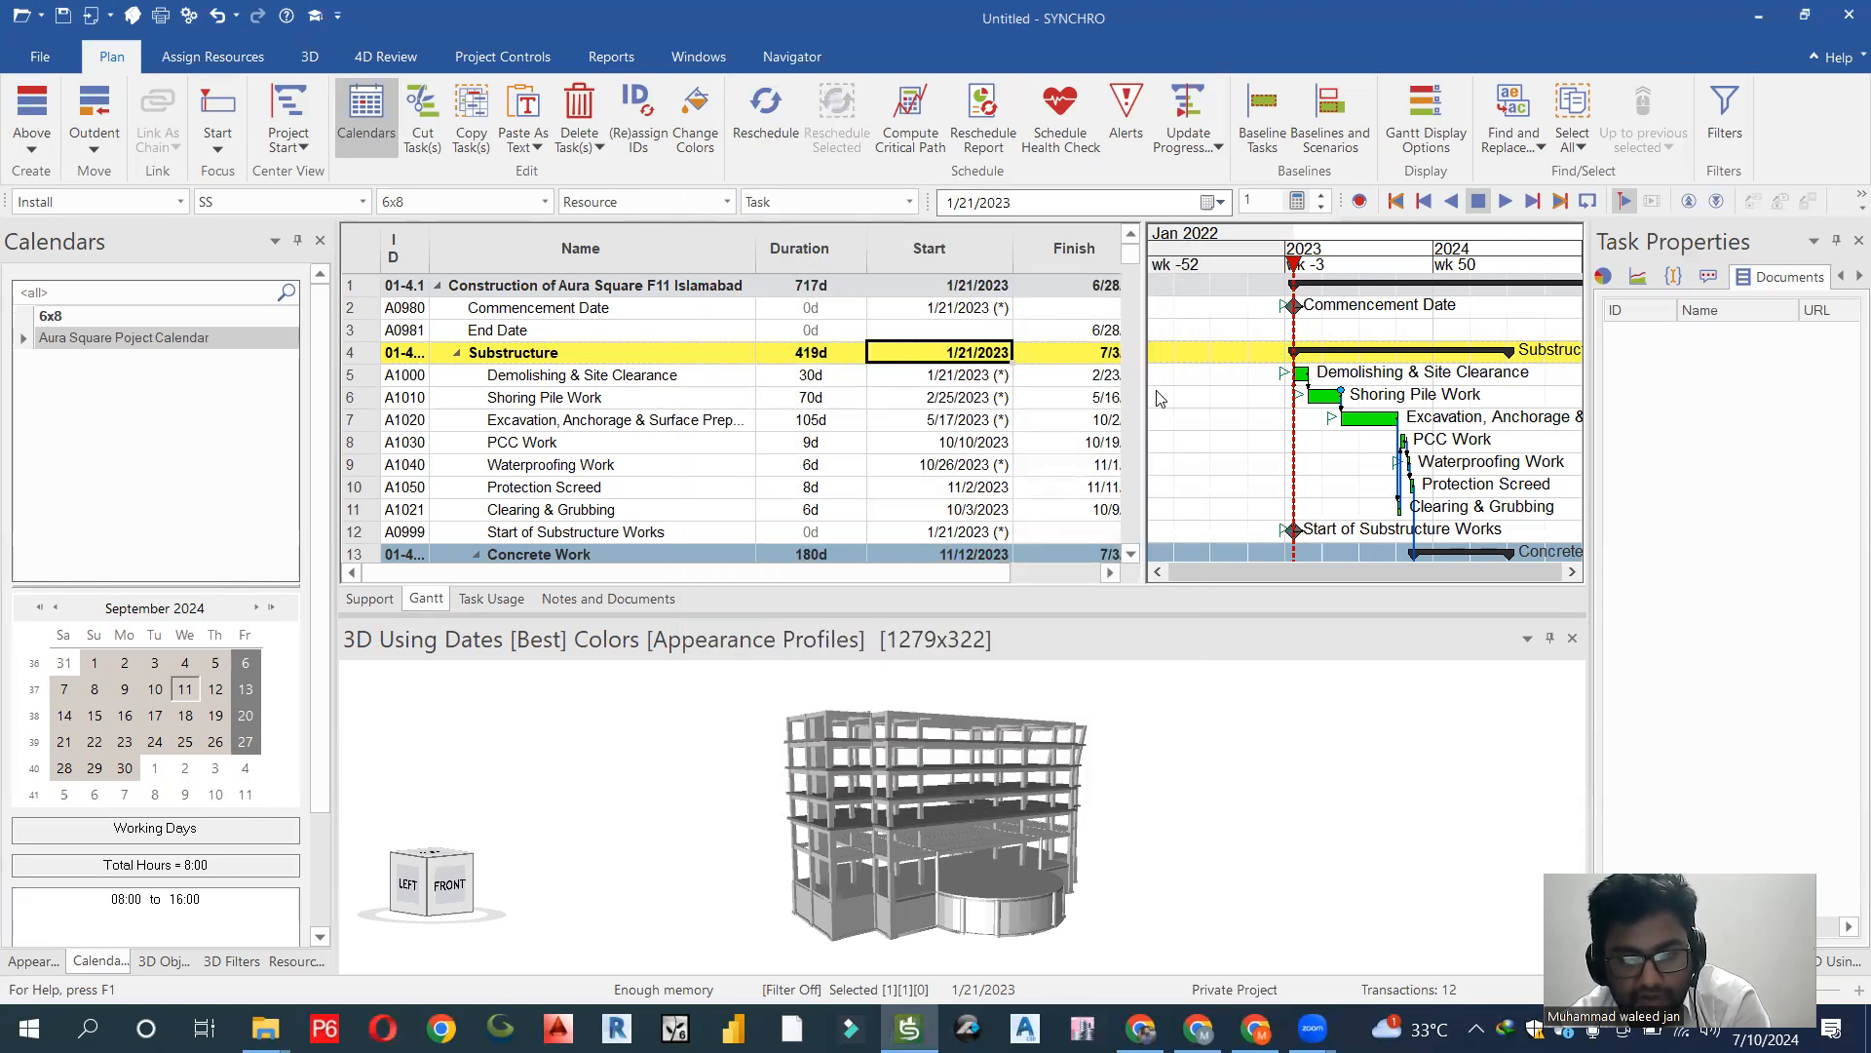
click(1172, 421)
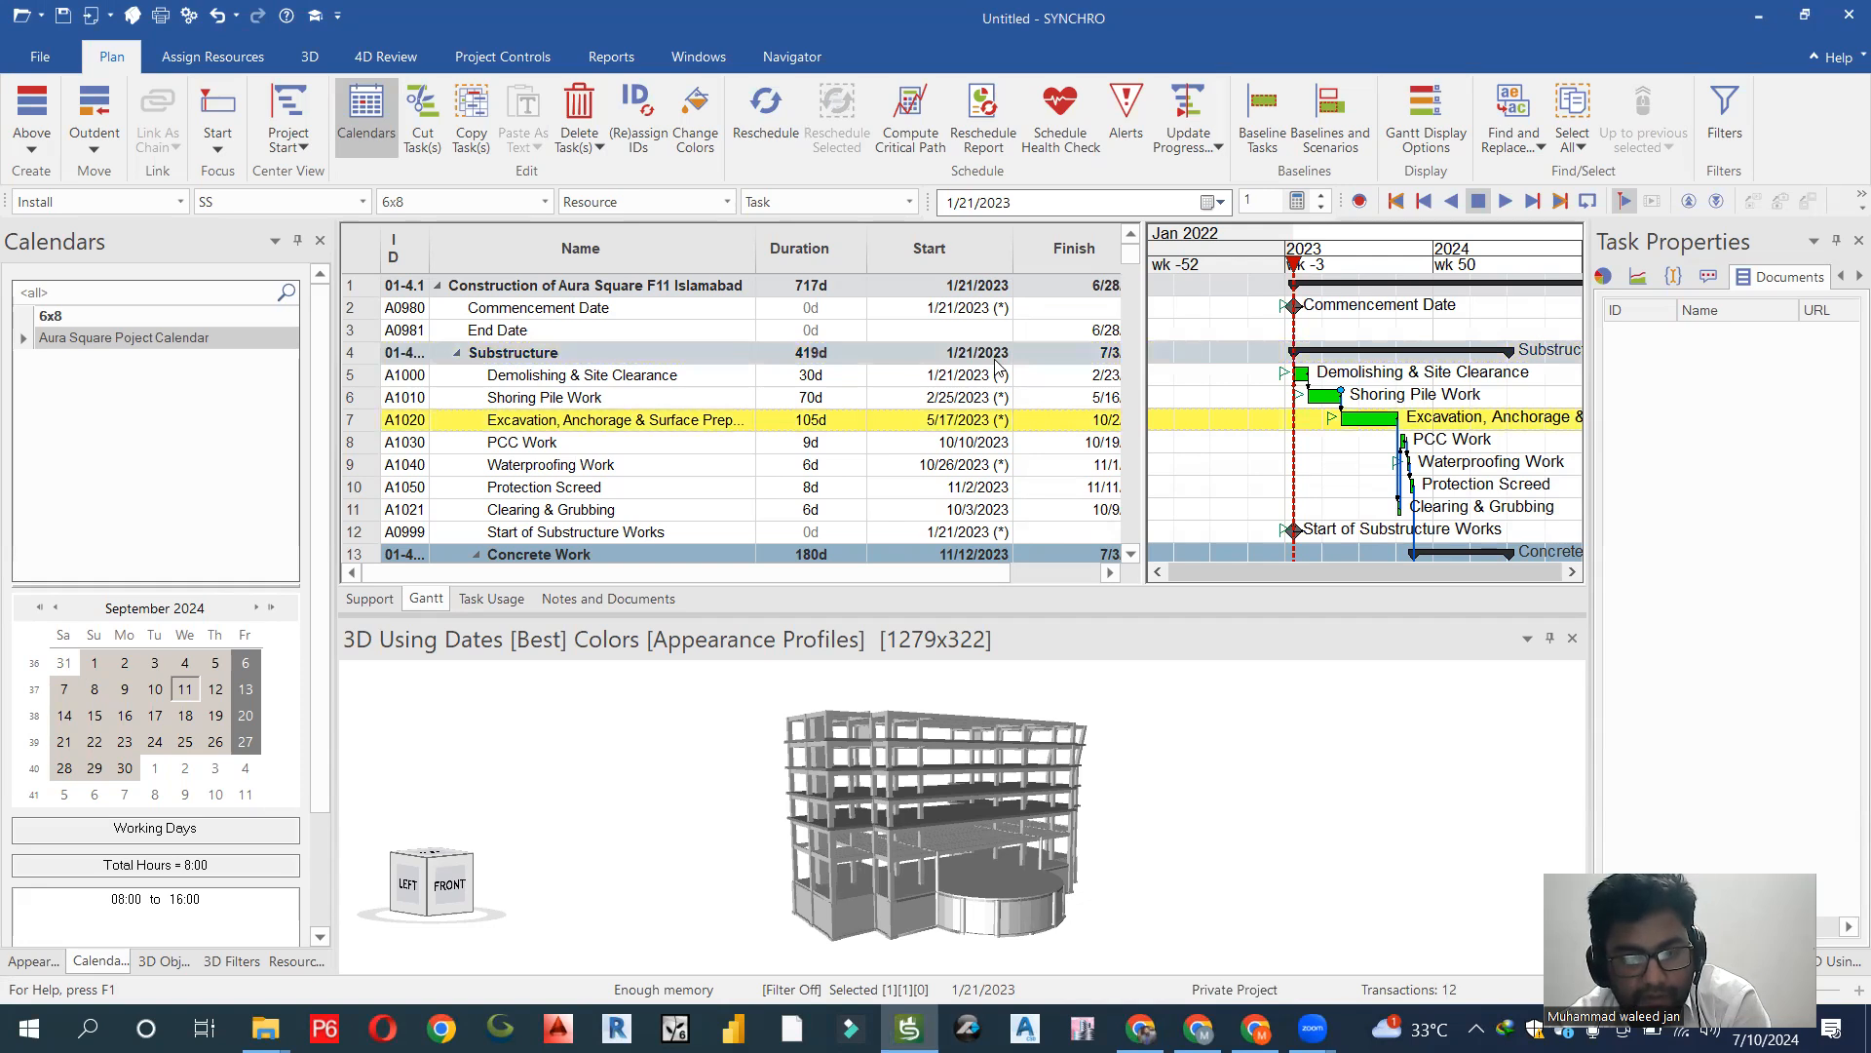
click(830, 312)
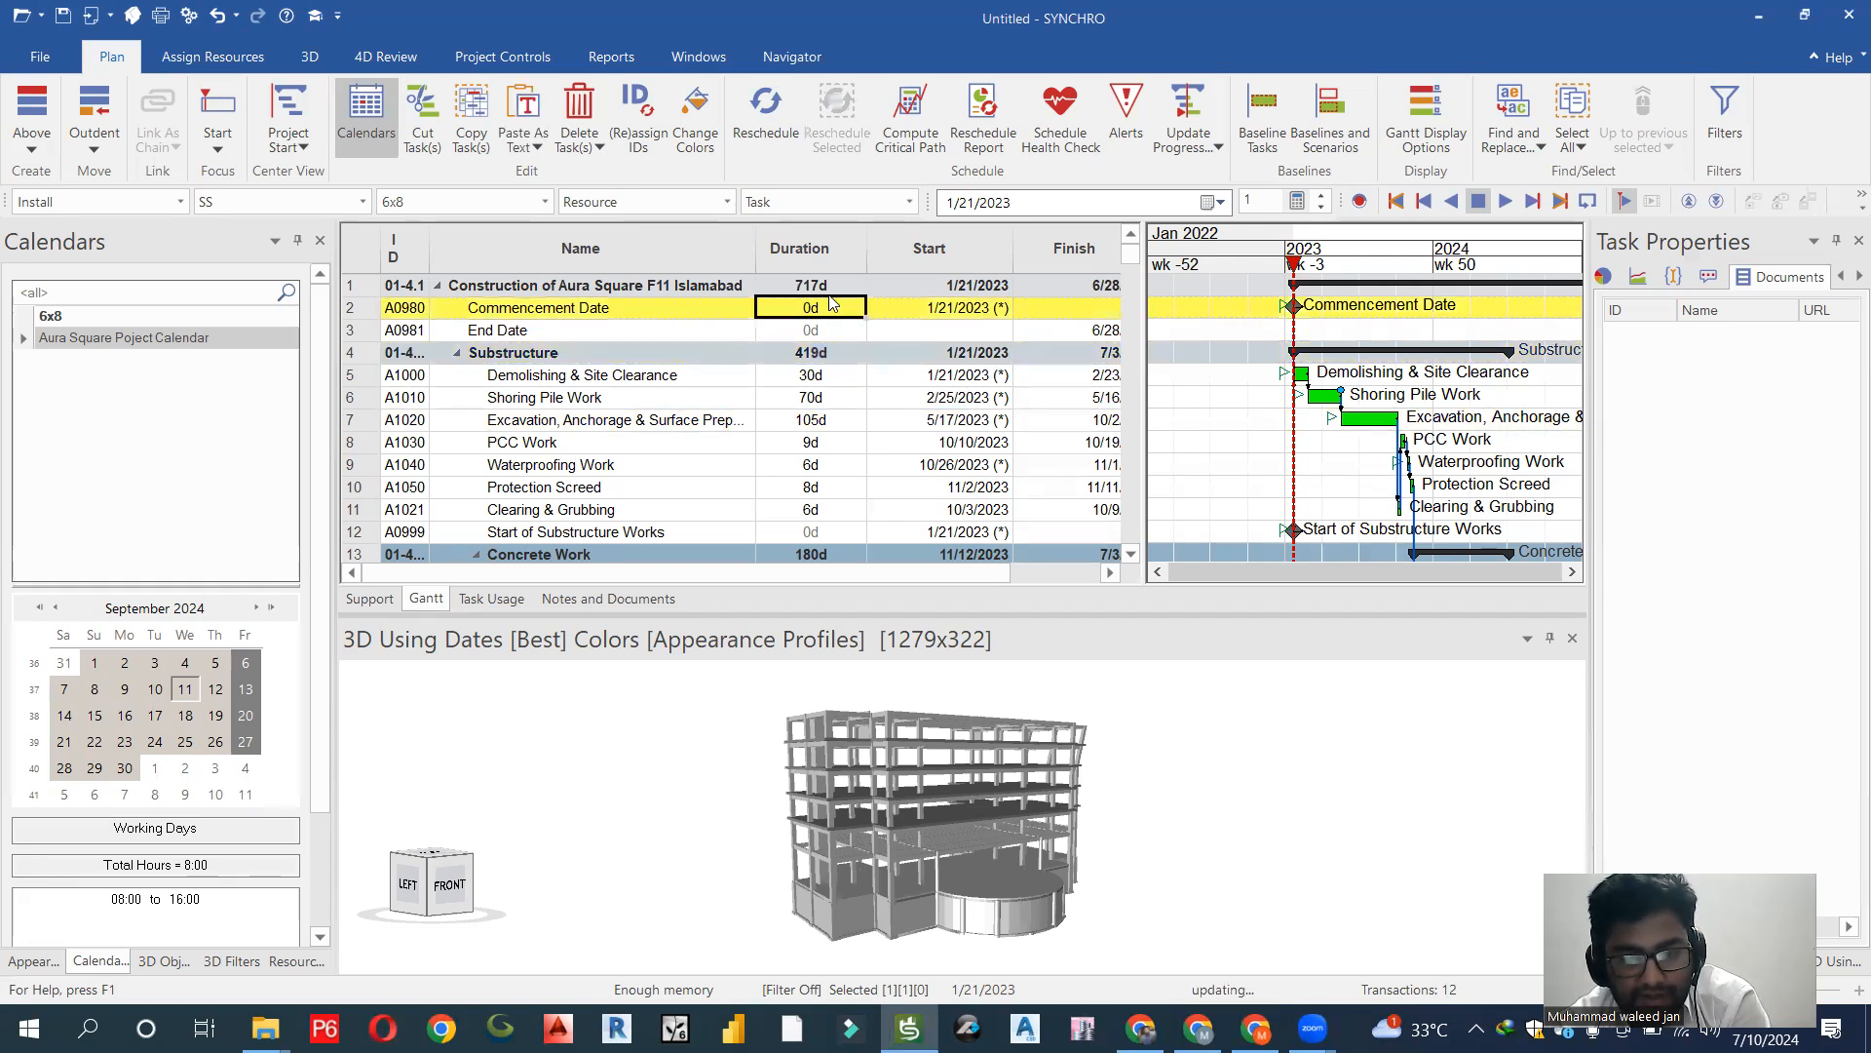
key(Up)
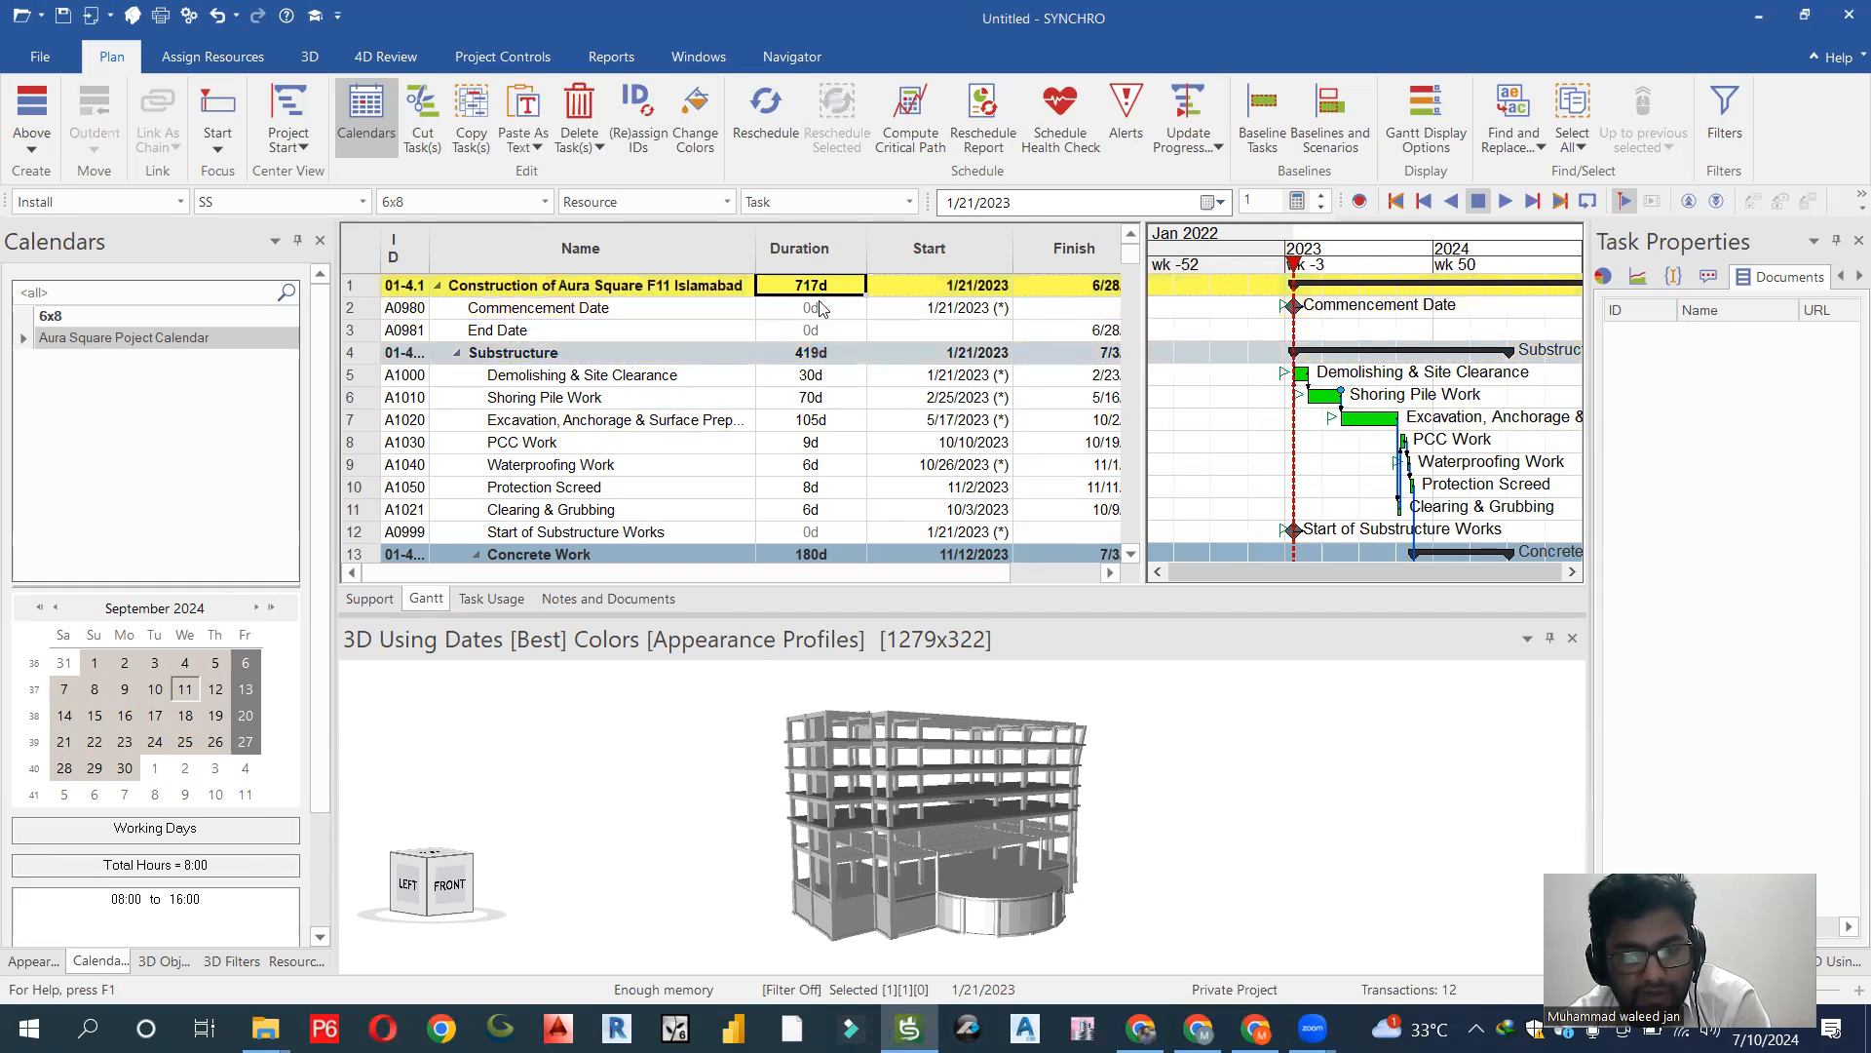
mouse_move(1131, 268)
mouse_down()
mouse_move(1128, 365)
mouse_move(1129, 244)
mouse_up()
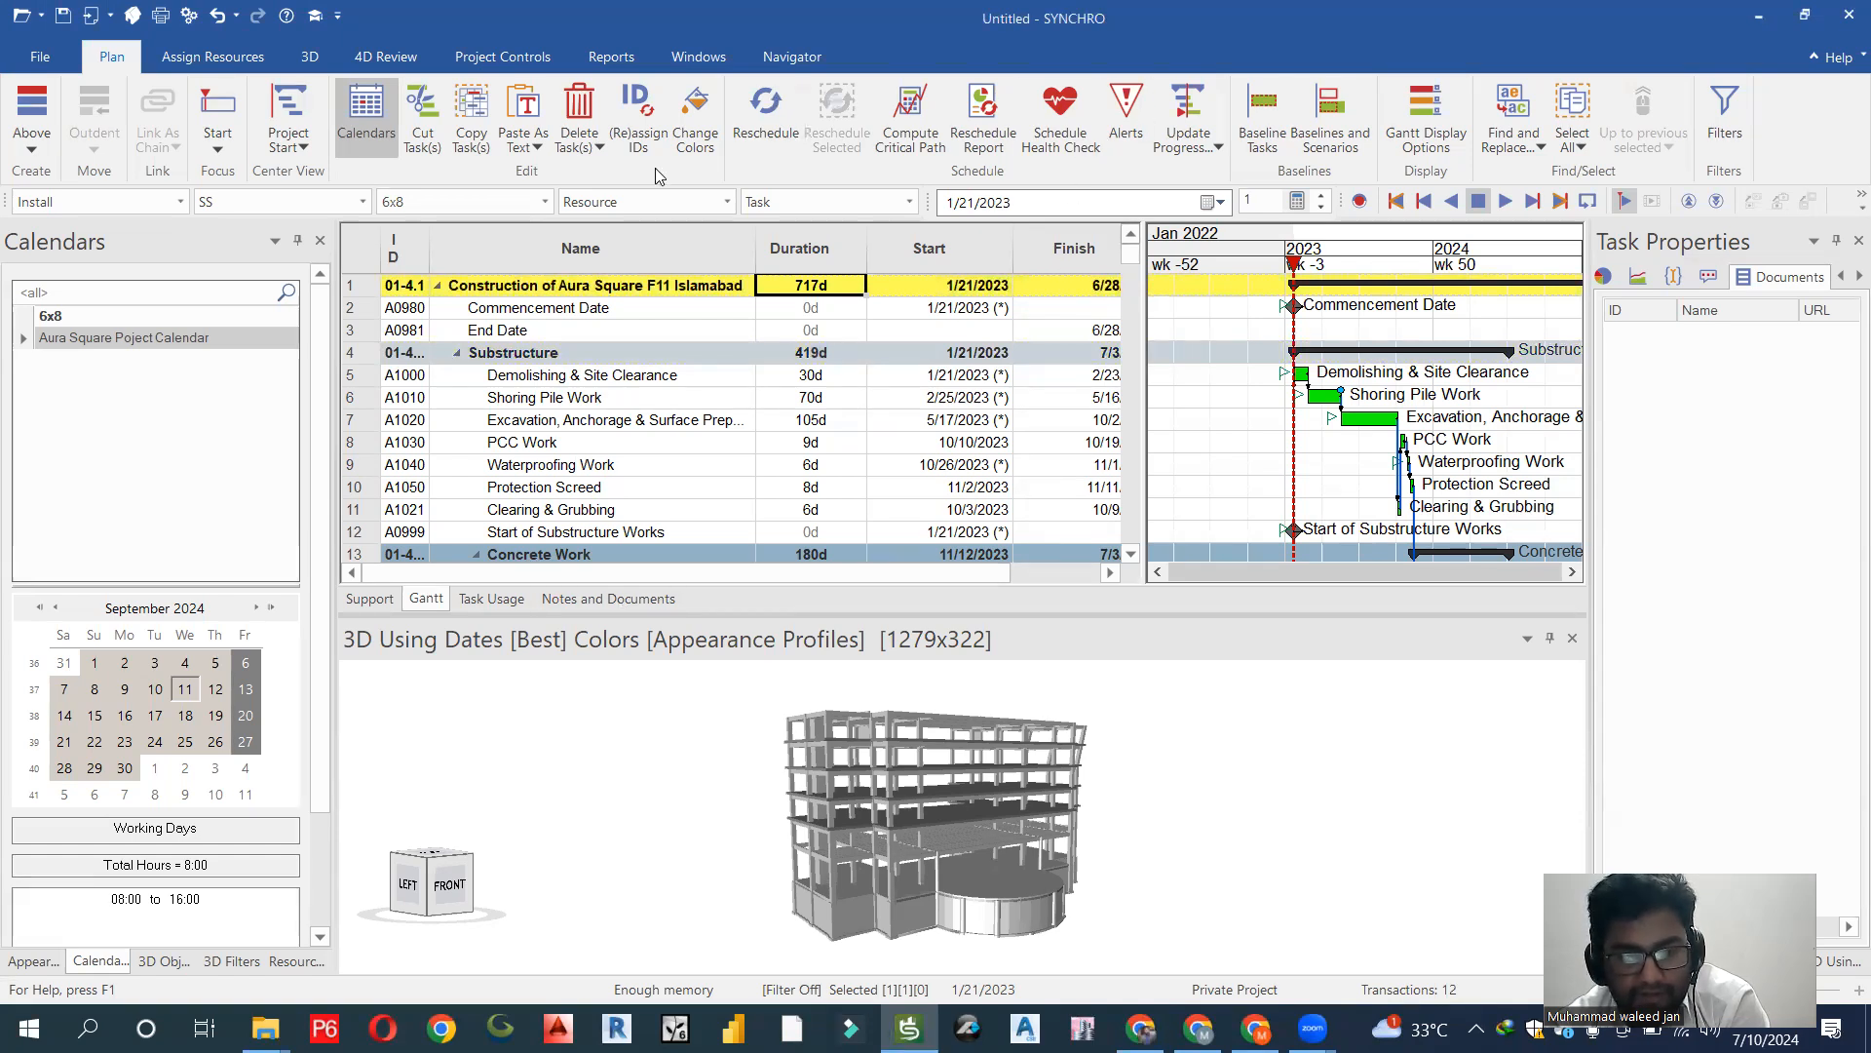
Show the resource assignment tools and the project's resources list.
click(212, 56)
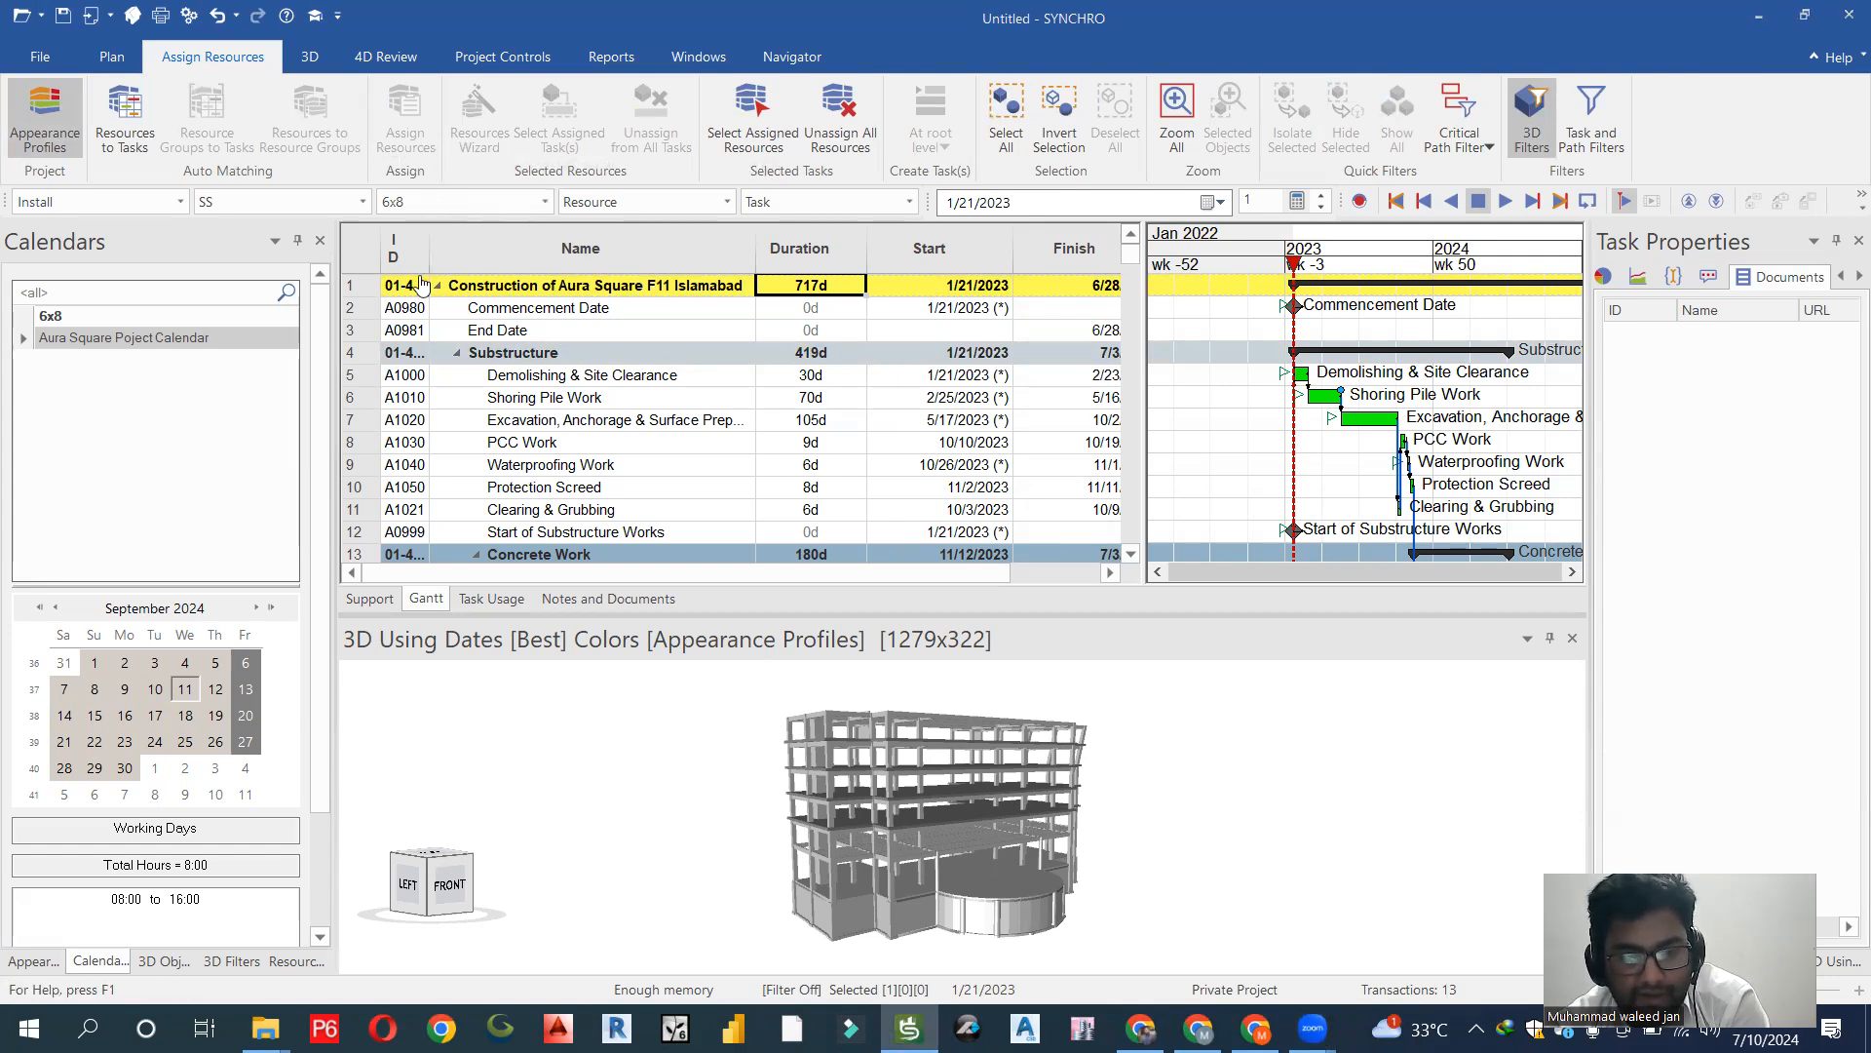
click(296, 961)
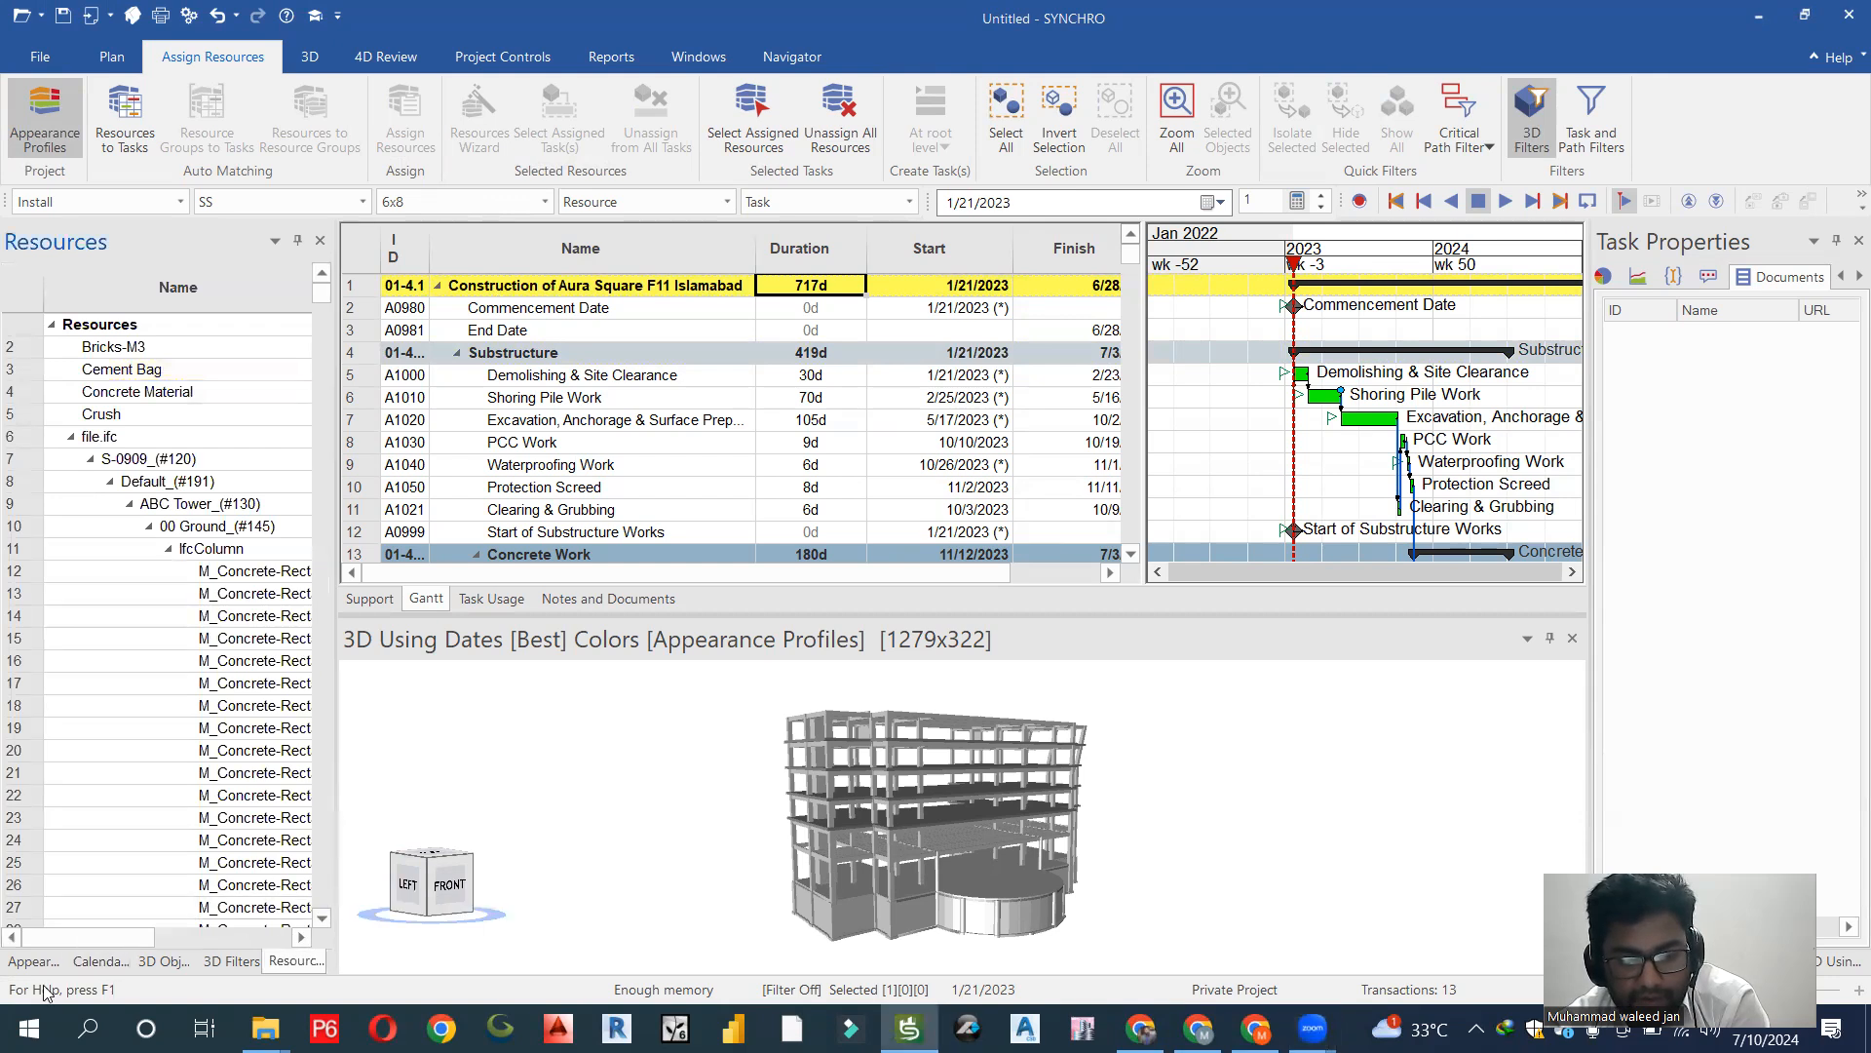